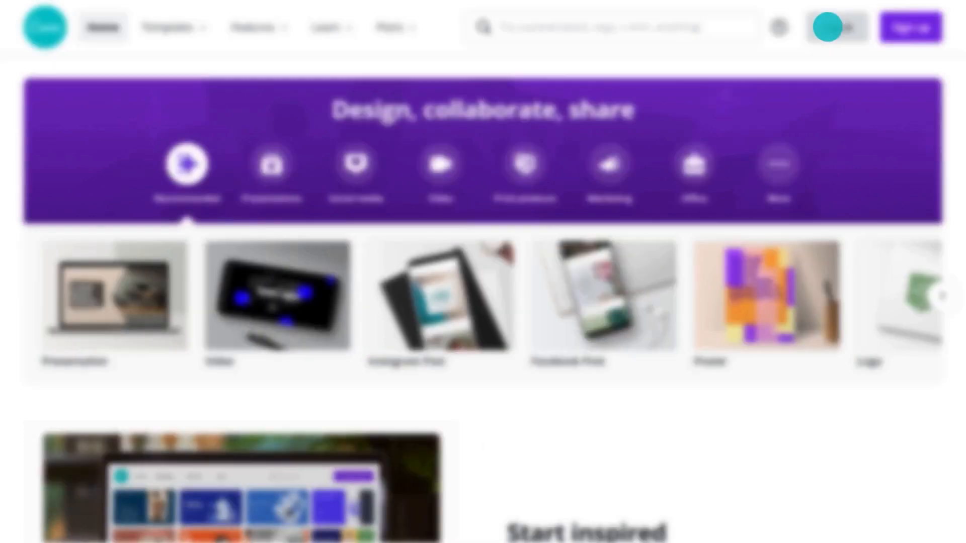
Step: Log in to Canva with the account e-mail address and password
{"action": "left_click", "coordinate": [827, 27]}
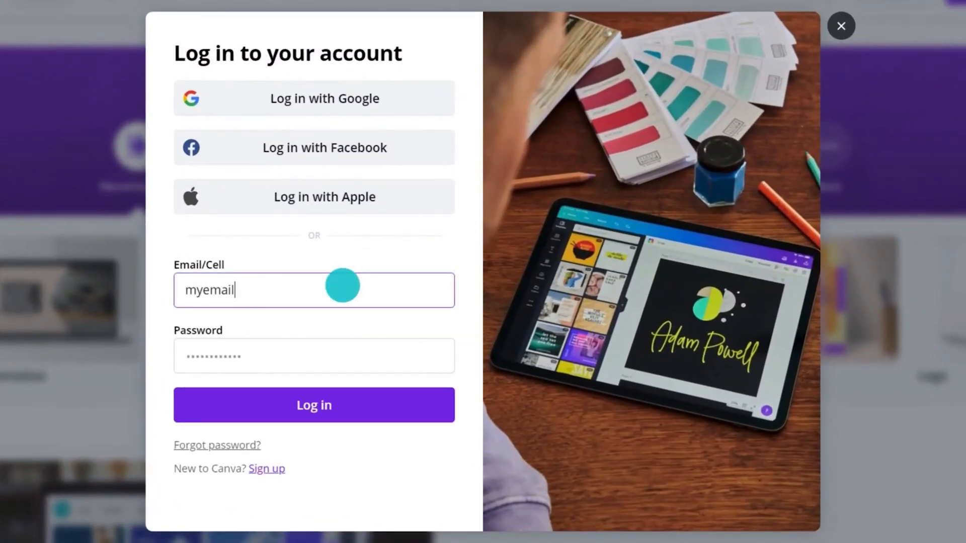
{"action": "type", "text": ".com"}
{"action": "left_click", "coordinate": [336, 356]}
{"action": "type", "text": "password1"}
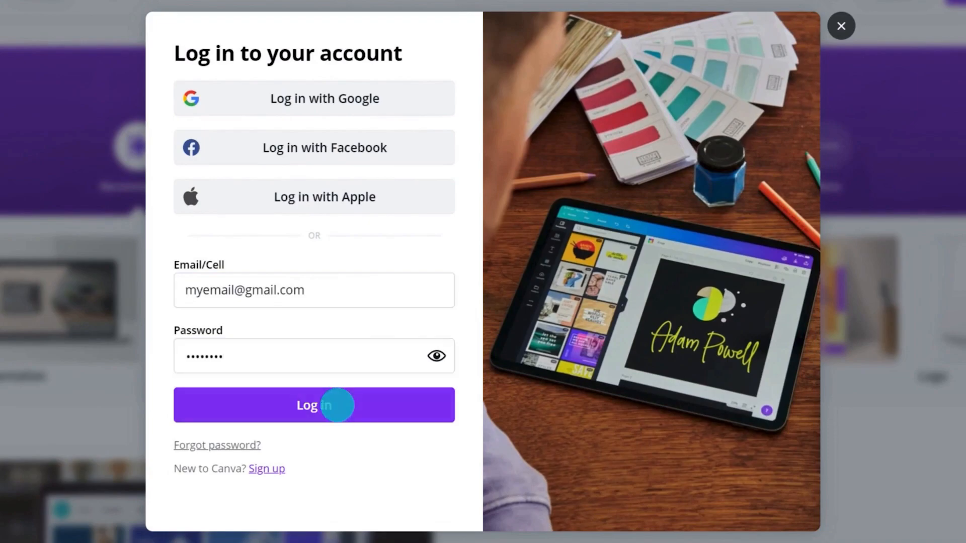
{"action": "left_click", "coordinate": [336, 403]}
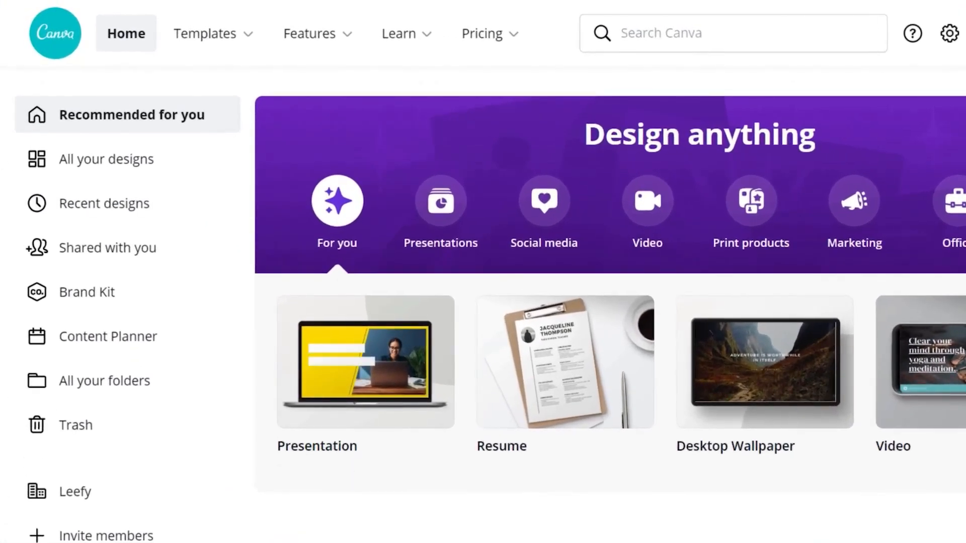
{"action": "left_click", "coordinate": [124, 38]}
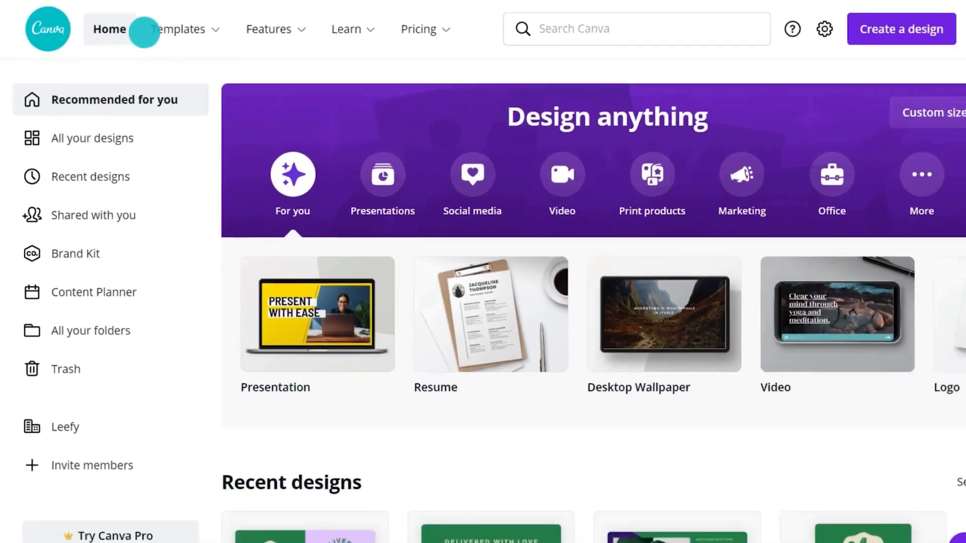
{"action": "mouse_move", "coordinate": [233, 34]}
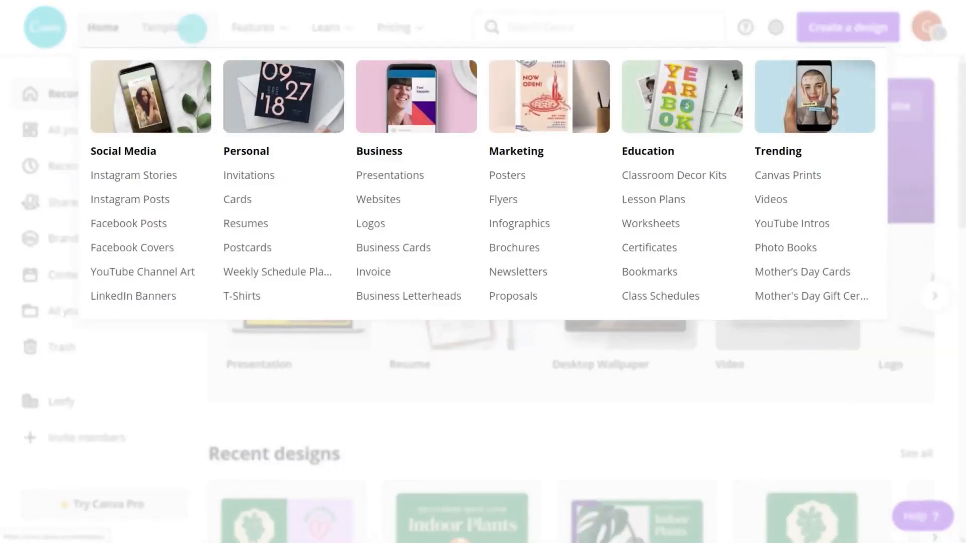
{"action": "mouse_move", "coordinate": [270, 27]}
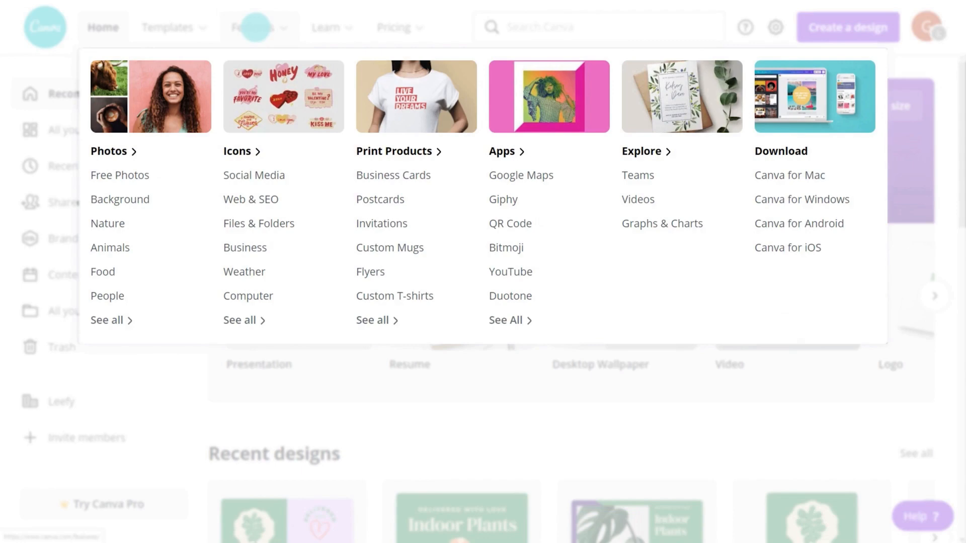
{"action": "mouse_move", "coordinate": [328, 27]}
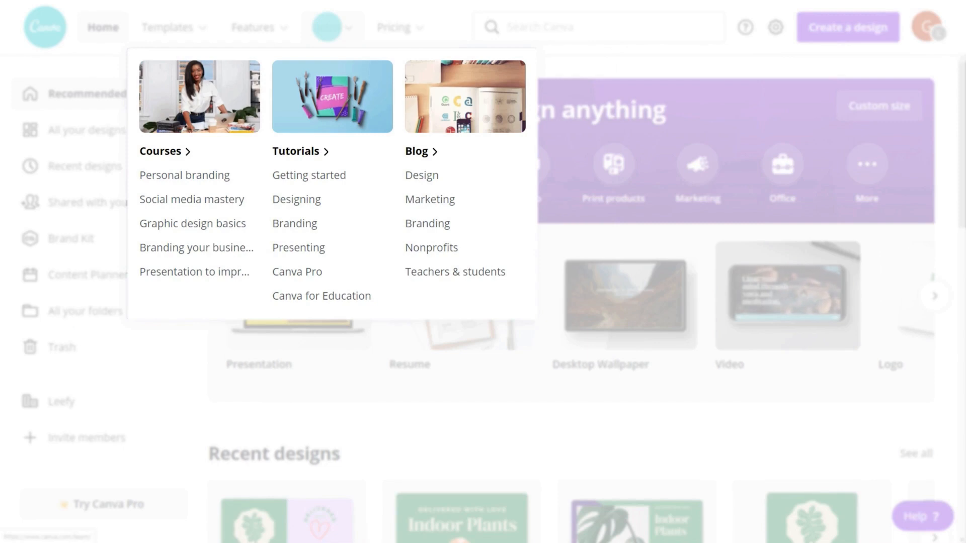
{"action": "mouse_move", "coordinate": [404, 26]}
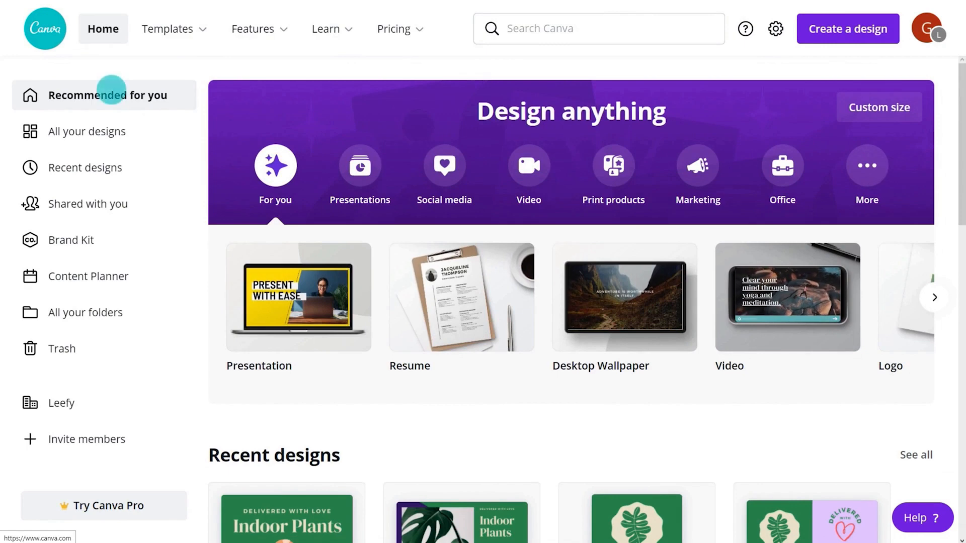
Step: Browse All your designs and Shared with you, ending on the Brand Kit page
{"action": "left_click", "coordinate": [102, 132]}
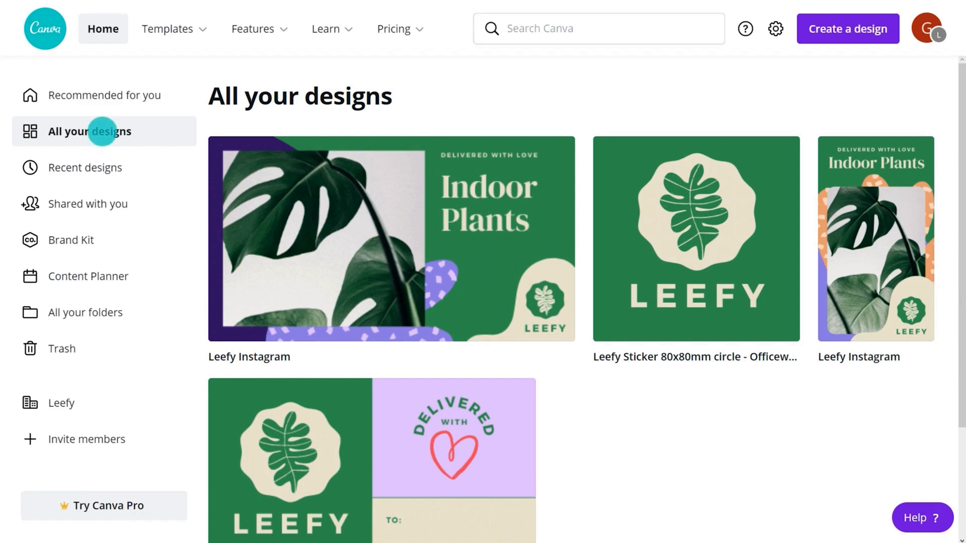
{"action": "left_click", "coordinate": [93, 201]}
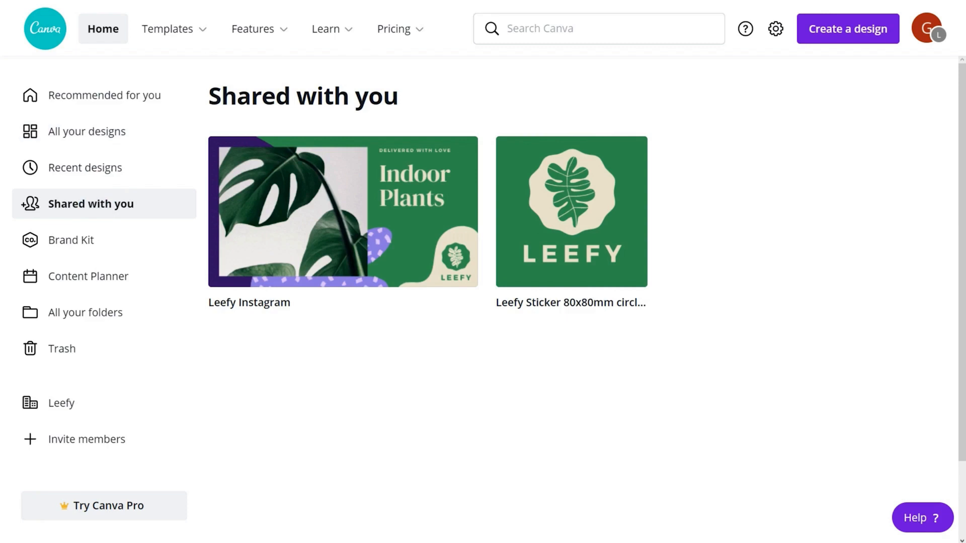
{"action": "left_click", "coordinate": [92, 237]}
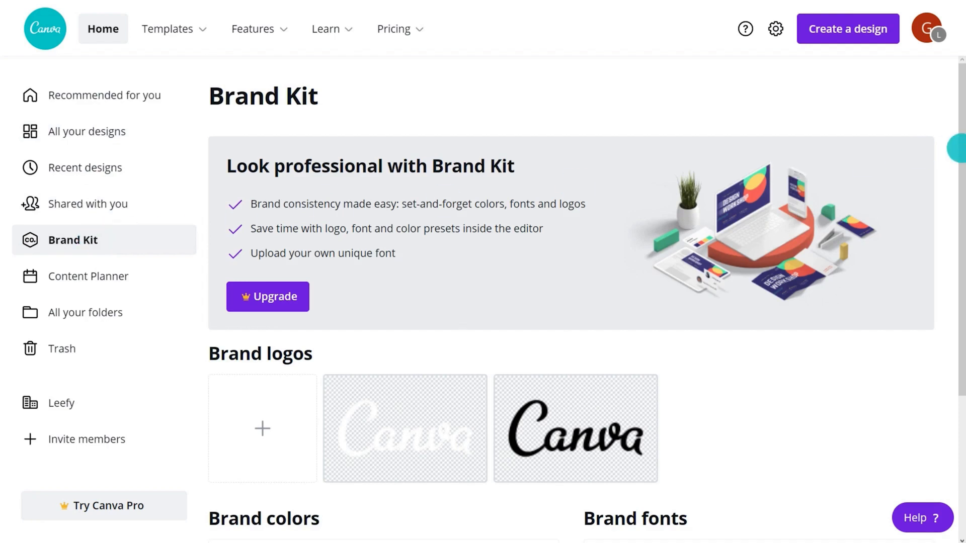
Step: Scroll through the Brand Kit page, then bring up the Invite members dialog
{"action": "left_click_drag", "start_coordinate": [961, 147], "coordinate": [962, 148]}
{"action": "scroll", "coordinate": [956, 147], "scroll_direction": "down", "scroll_amount": 4}
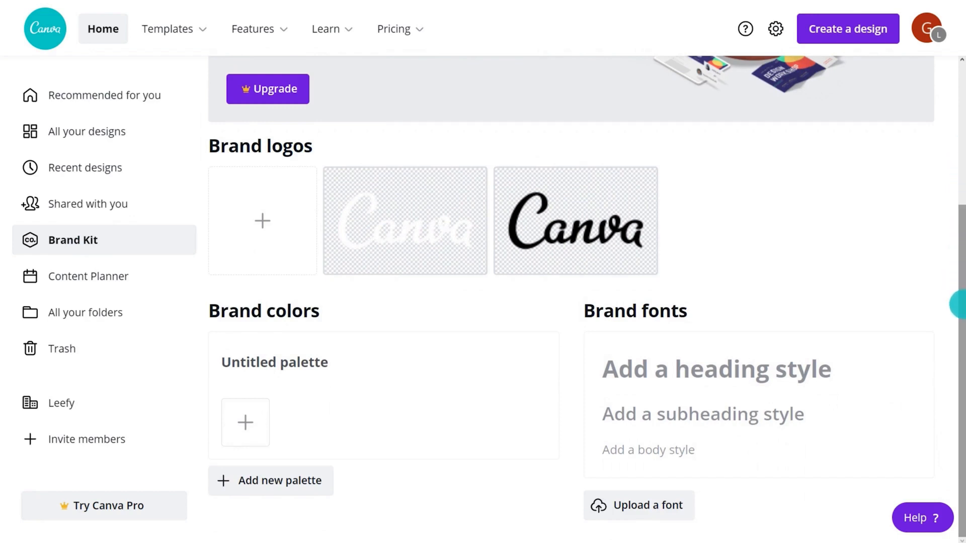
{"action": "left_click_drag", "start_coordinate": [961, 304], "coordinate": [961, 158]}
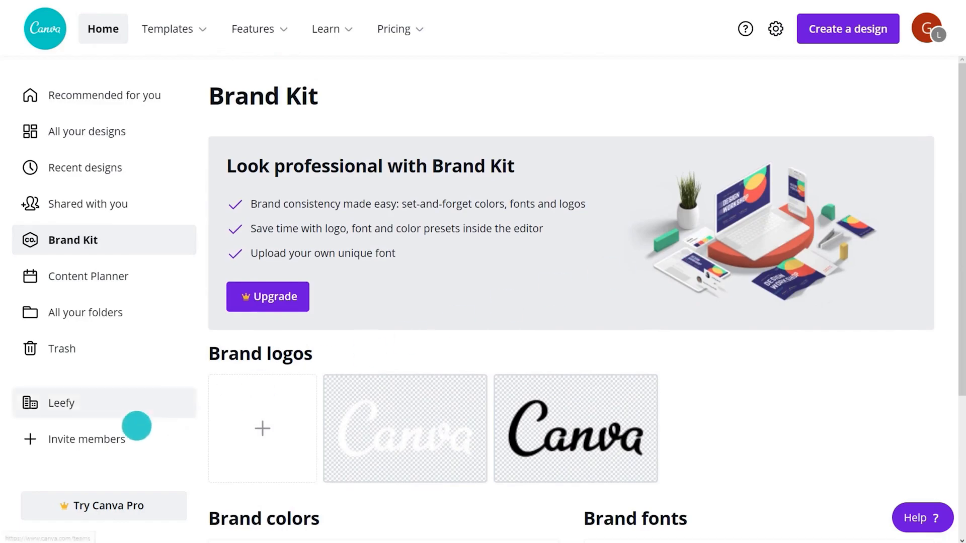
{"action": "left_click", "coordinate": [89, 440]}
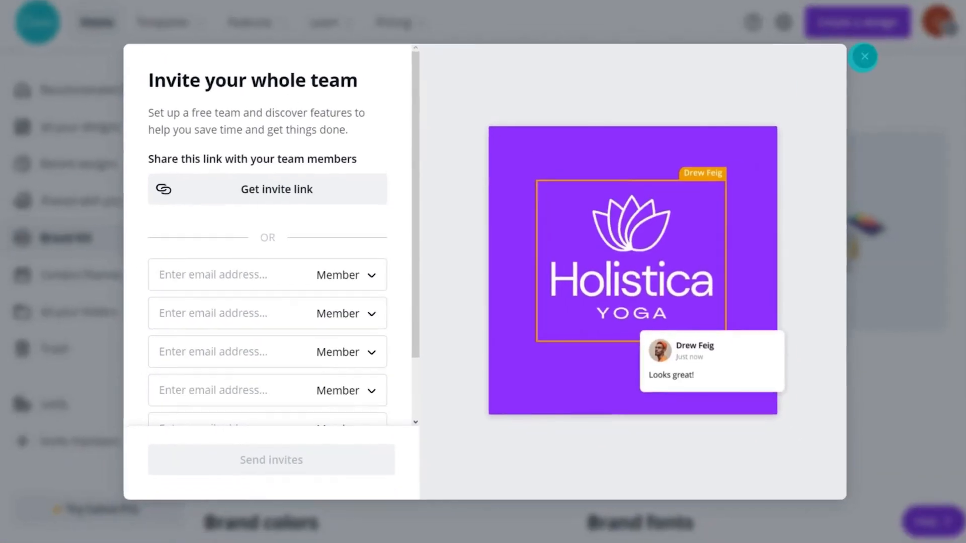
Step: Close the invite dialog and go through All your folders to the Trash
{"action": "left_click", "coordinate": [864, 56]}
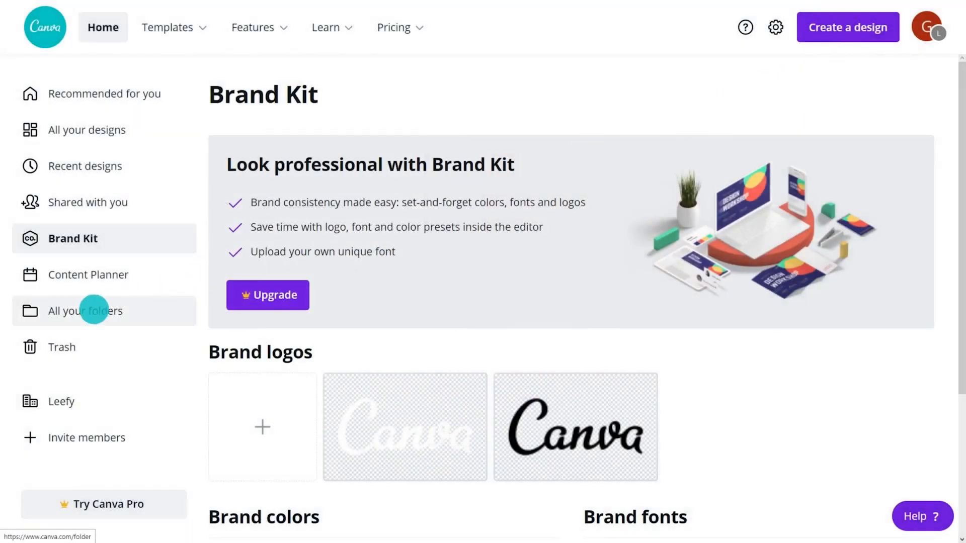
{"action": "left_click", "coordinate": [88, 311]}
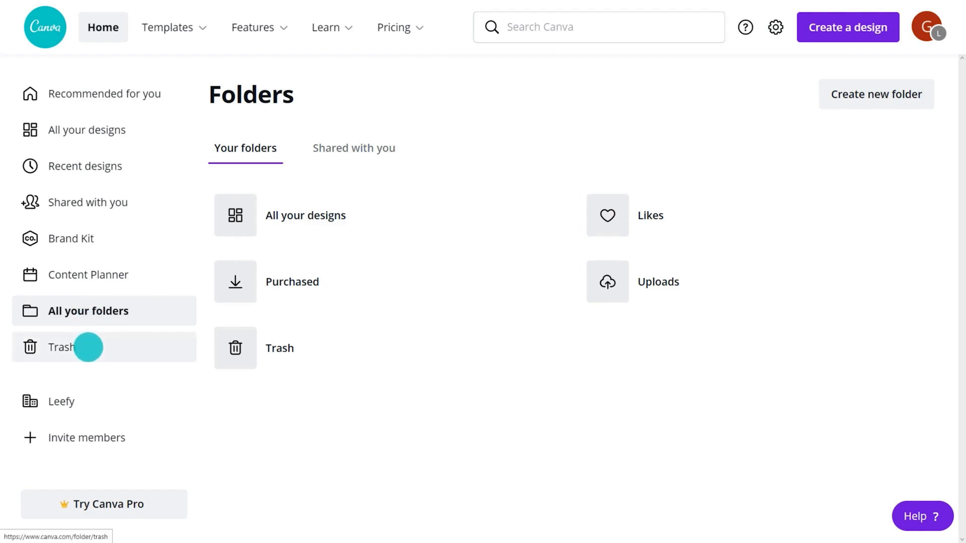
{"action": "left_click", "coordinate": [89, 347]}
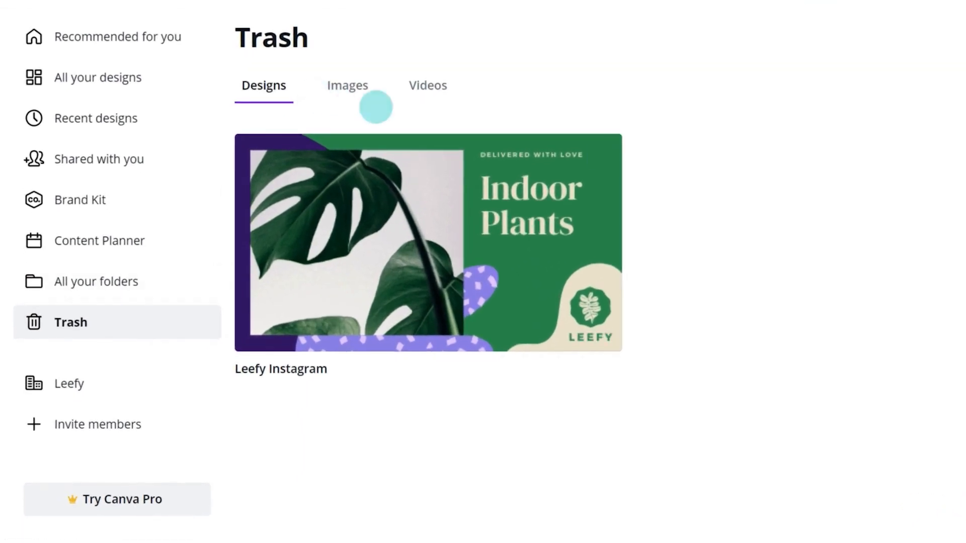
Step: Permanently delete the trashed Leefy Instagram design, then return to Recommended for you
{"action": "left_click", "coordinate": [600, 153]}
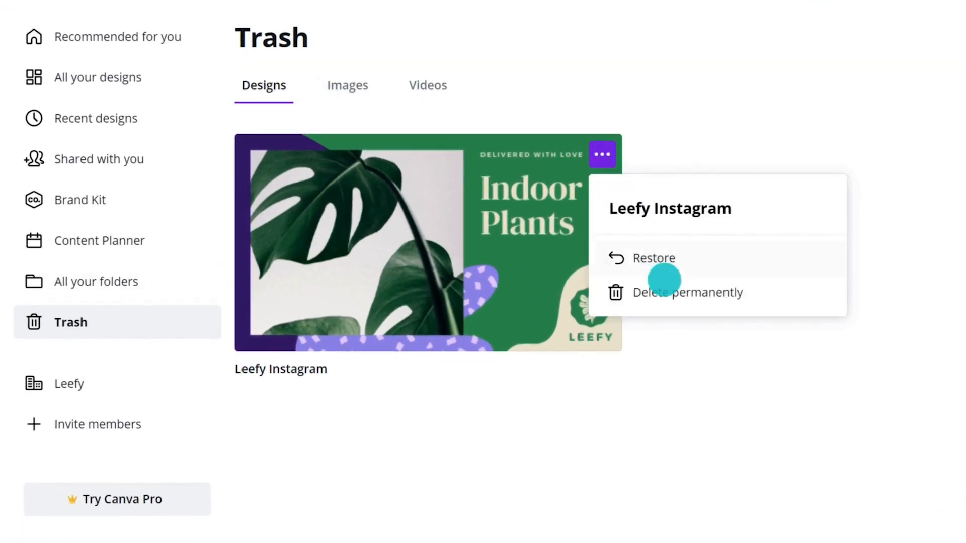
{"action": "left_click", "coordinate": [671, 291]}
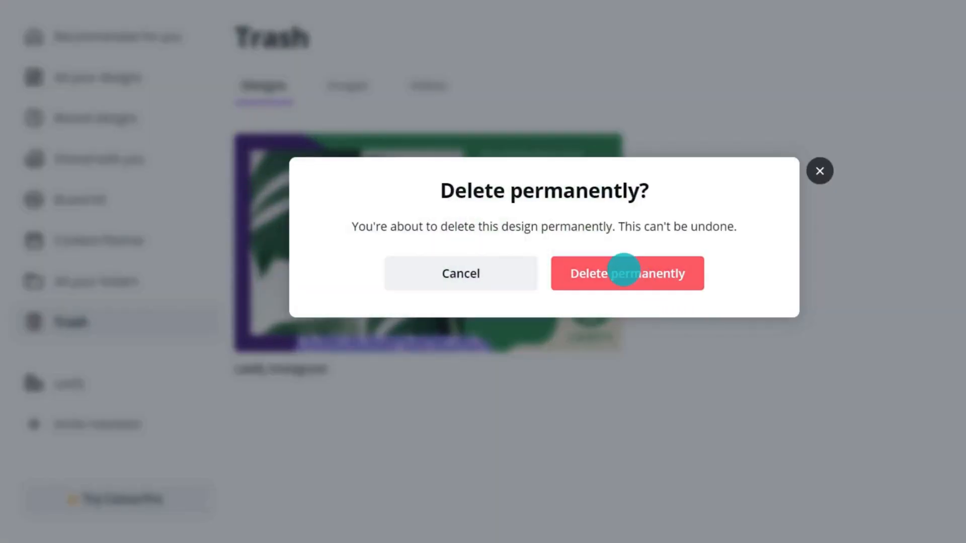
{"action": "left_click", "coordinate": [624, 273]}
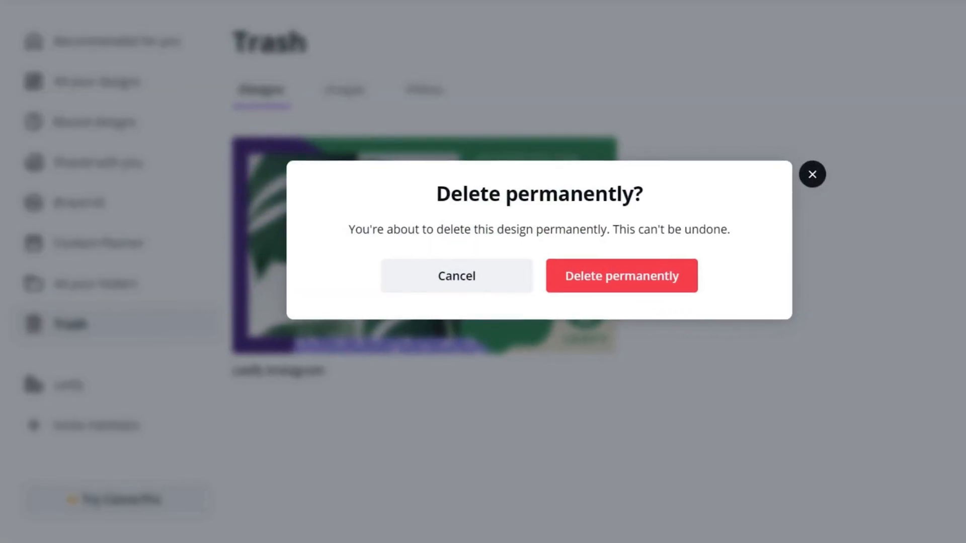
{"action": "left_click", "coordinate": [101, 99]}
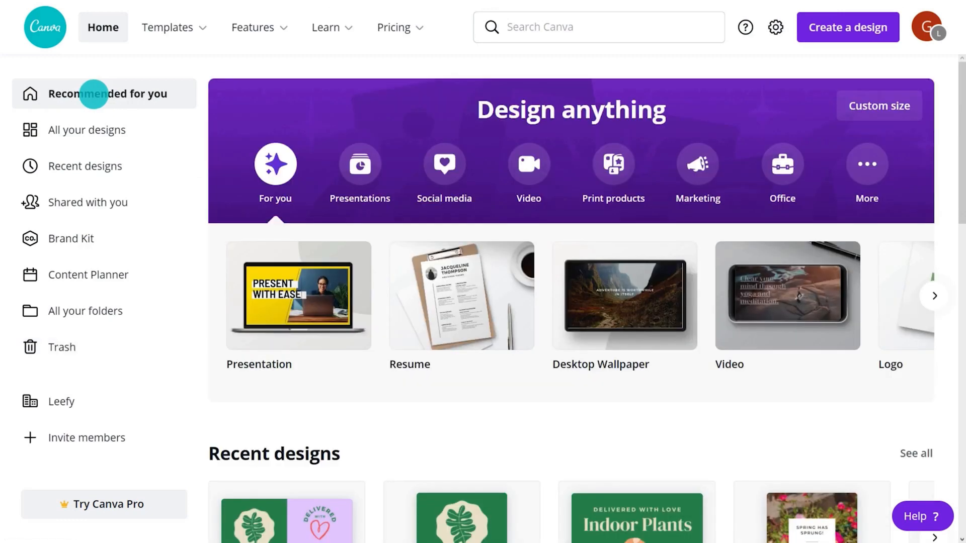
Step: Check the search suggestions and Help panel, then go to Your account settings
{"action": "left_click", "coordinate": [594, 25]}
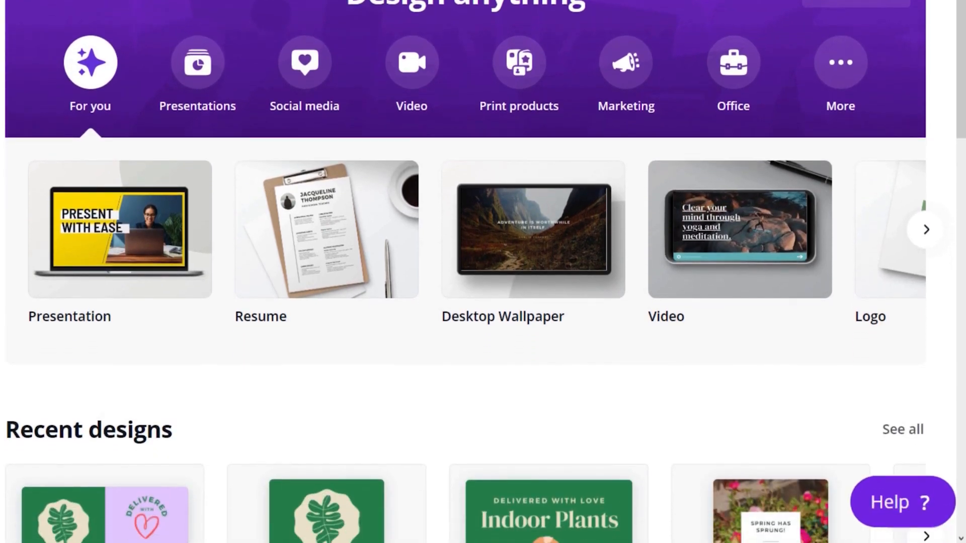
{"action": "left_click", "coordinate": [908, 509]}
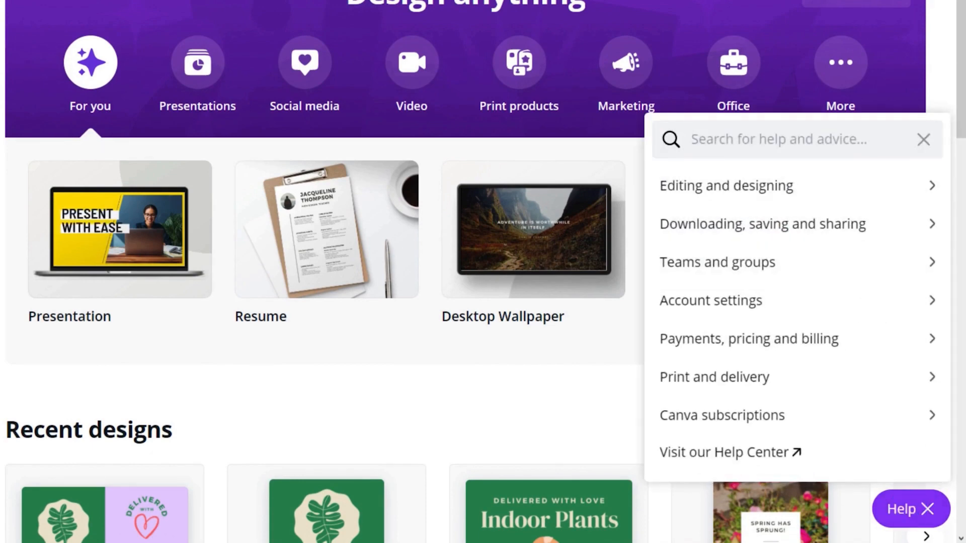
{"action": "left_click", "coordinate": [909, 509]}
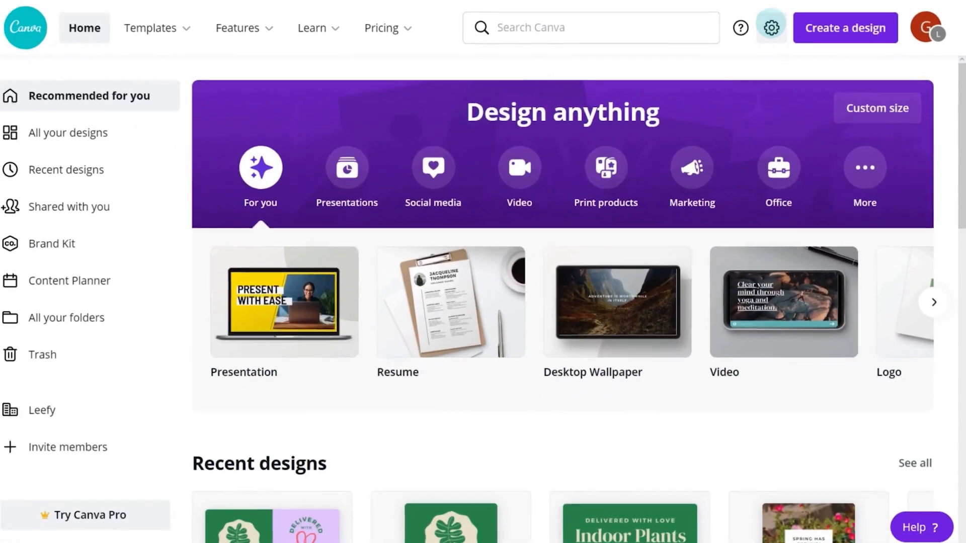
{"action": "left_click", "coordinate": [733, 33]}
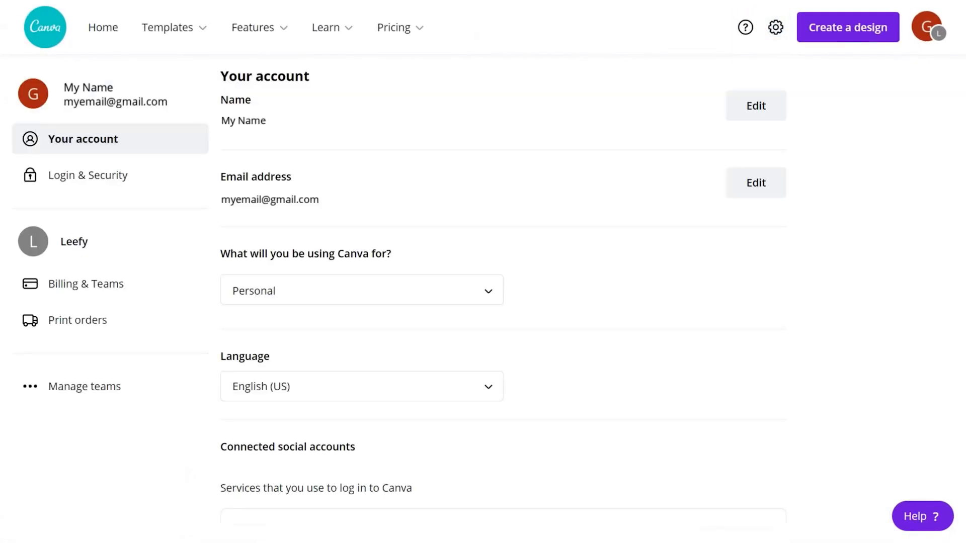
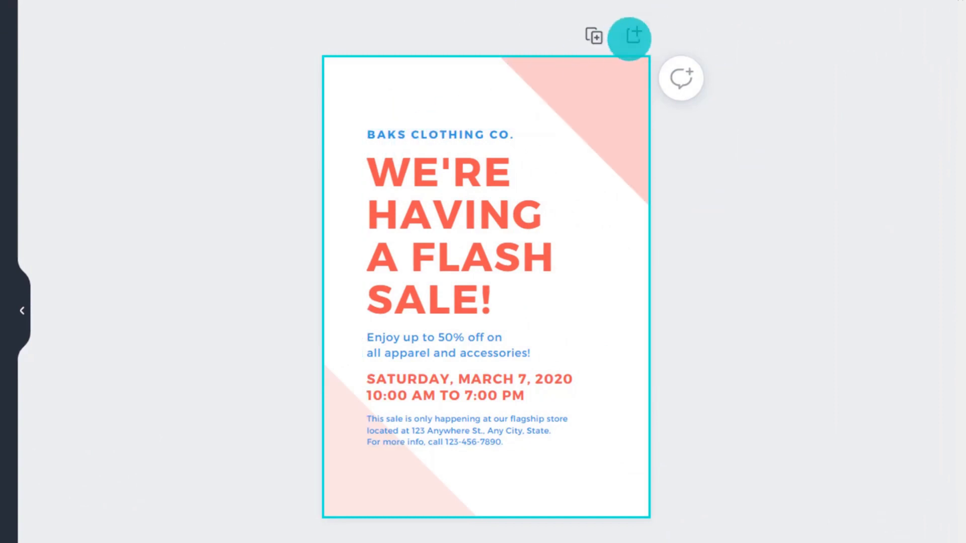
Step: Add a blank page and a duplicate flyer page, then delete both from the page grid
{"action": "left_click", "coordinate": [634, 34]}
{"action": "scroll", "coordinate": [486, 272], "scroll_direction": "up", "scroll_amount": 10}
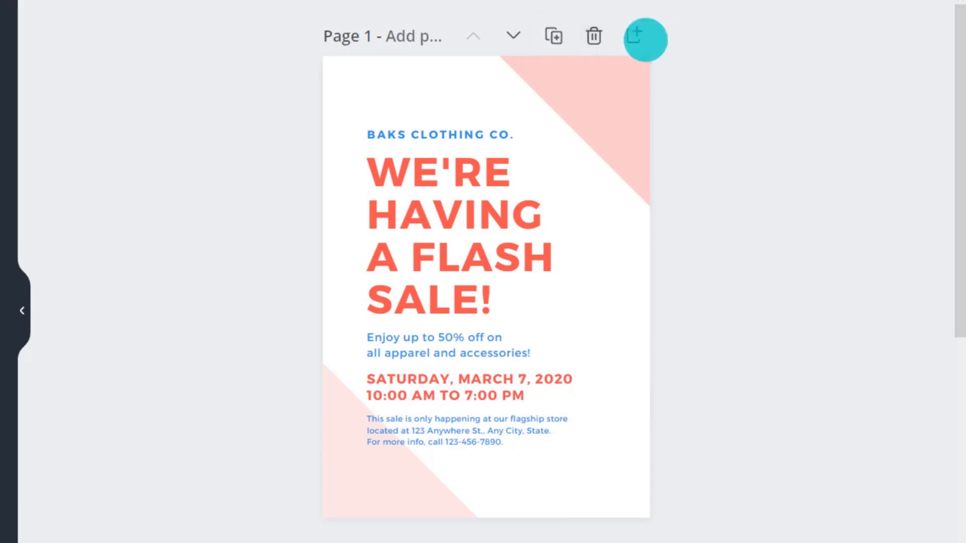
{"action": "left_click", "coordinate": [553, 36]}
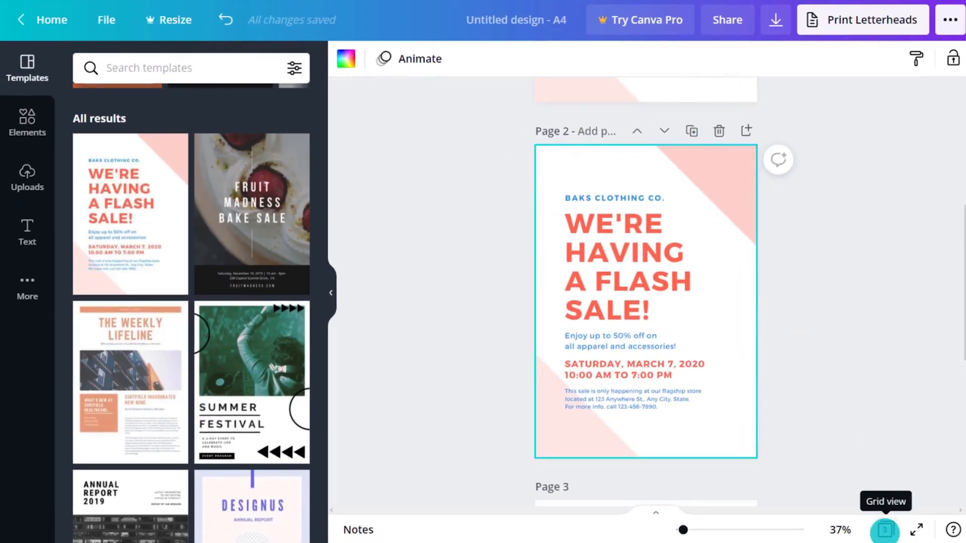
{"action": "left_click", "coordinate": [885, 530]}
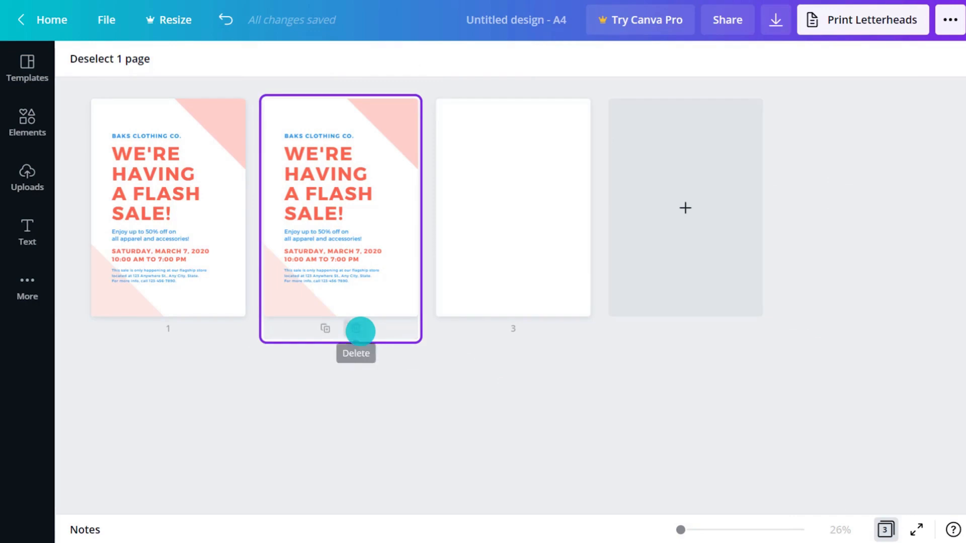
{"action": "left_click", "coordinate": [361, 331]}
{"action": "left_click", "coordinate": [360, 331]}
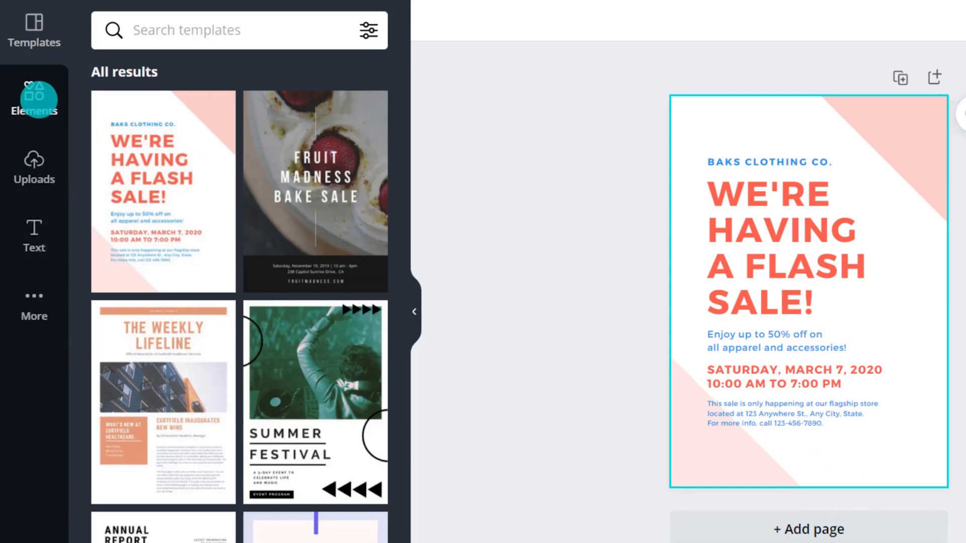
Step: Browse the Elements, Uploads, Text and More panels, then collapse the side panel
{"action": "left_click", "coordinate": [39, 99]}
{"action": "left_click", "coordinate": [38, 168]}
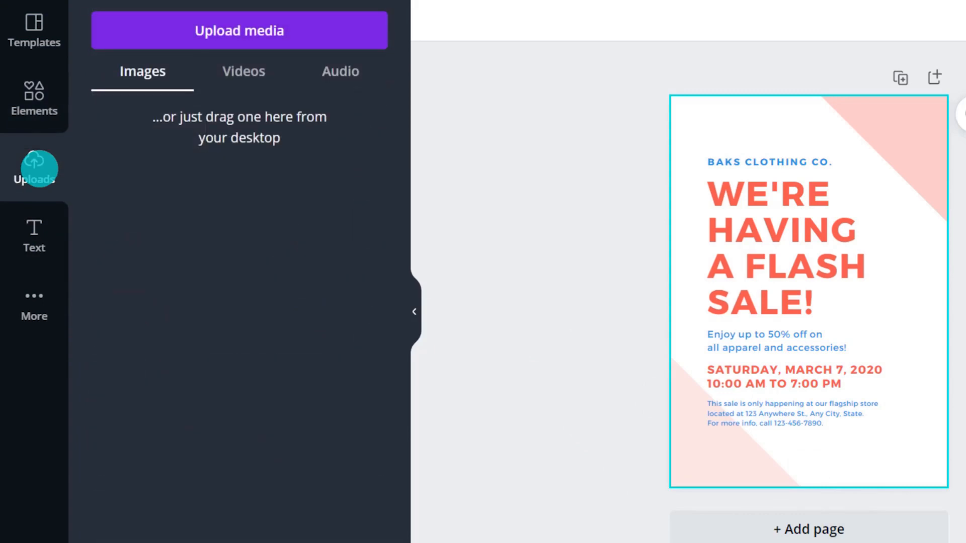
{"action": "left_click", "coordinate": [35, 229]}
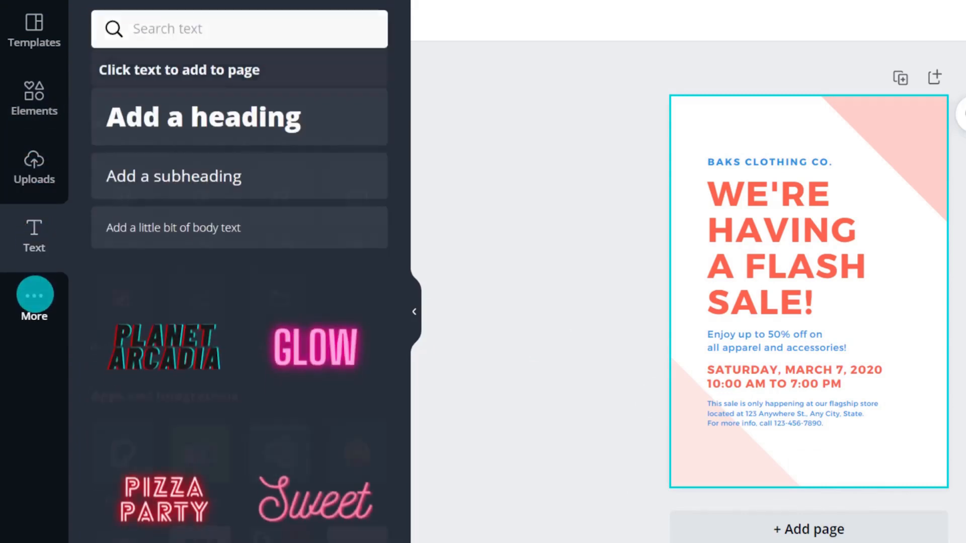
{"action": "left_click", "coordinate": [34, 295]}
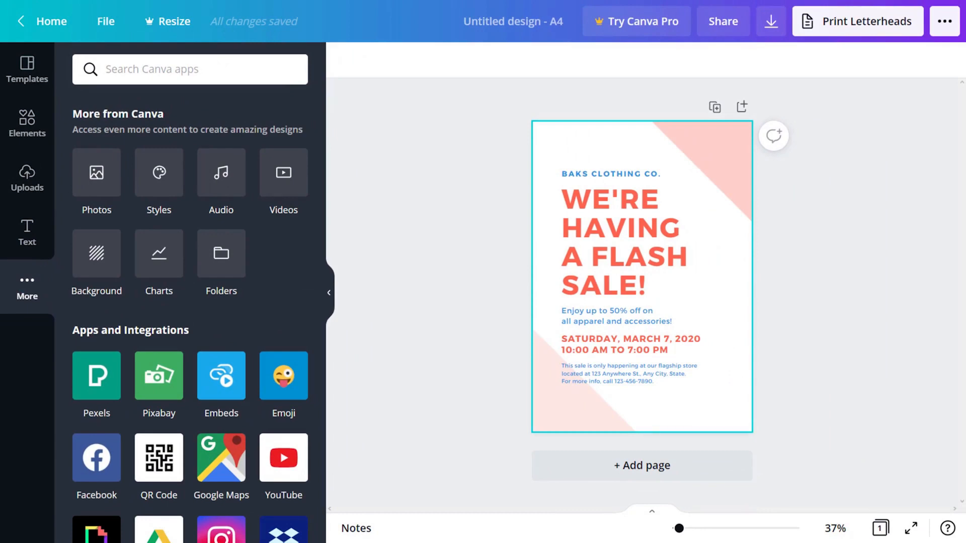
{"action": "left_click", "coordinate": [328, 292]}
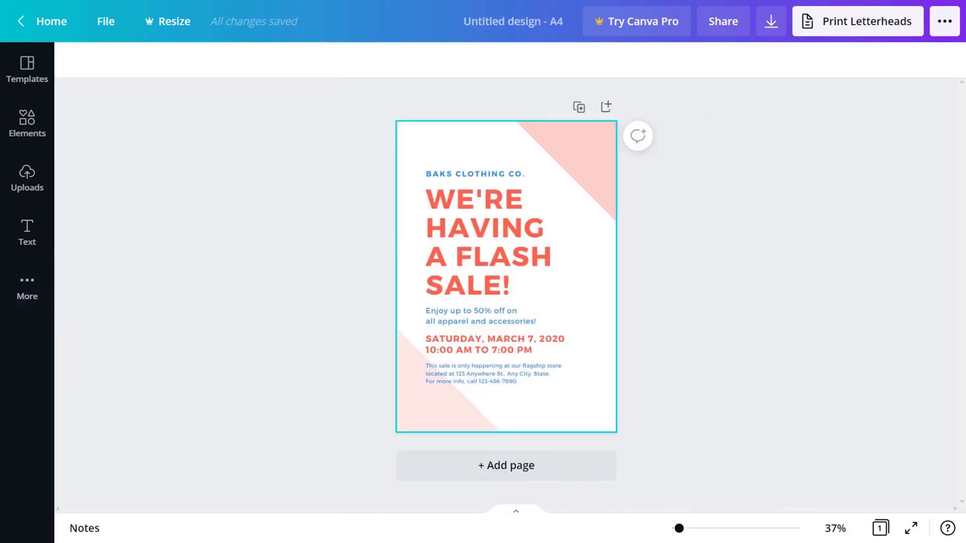
Step: Show rulers and drag a vertical and a horizontal guide onto the flyer
{"action": "left_click", "coordinate": [105, 21]}
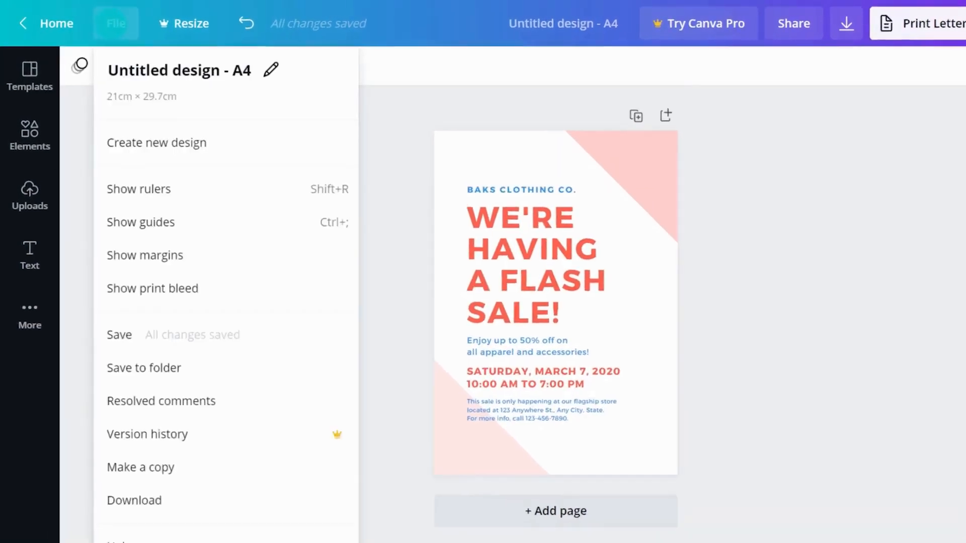
{"action": "left_click", "coordinate": [179, 207]}
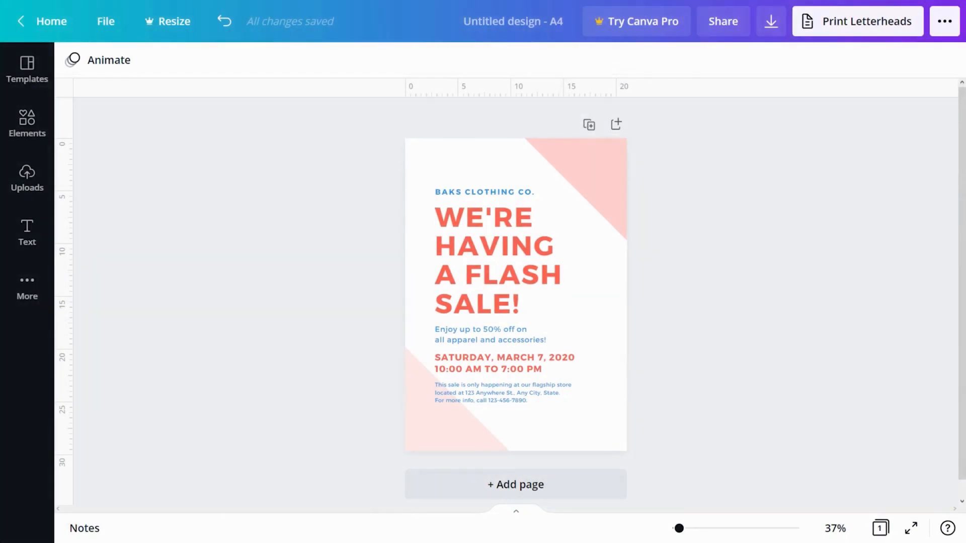
{"action": "left_click", "coordinate": [65, 205]}
{"action": "left_click_drag", "start_coordinate": [65, 205], "coordinate": [439, 230]}
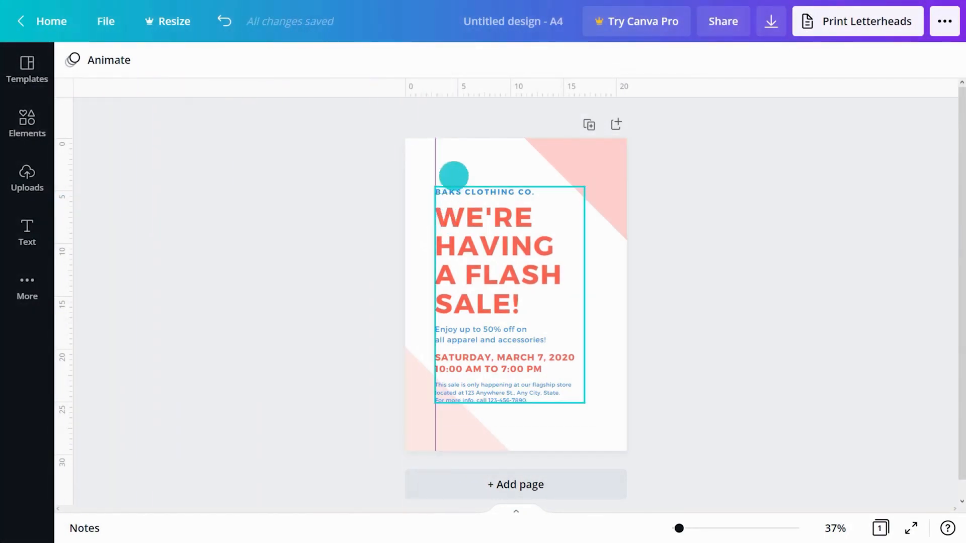
{"action": "left_click_drag", "start_coordinate": [479, 86], "coordinate": [476, 184]}
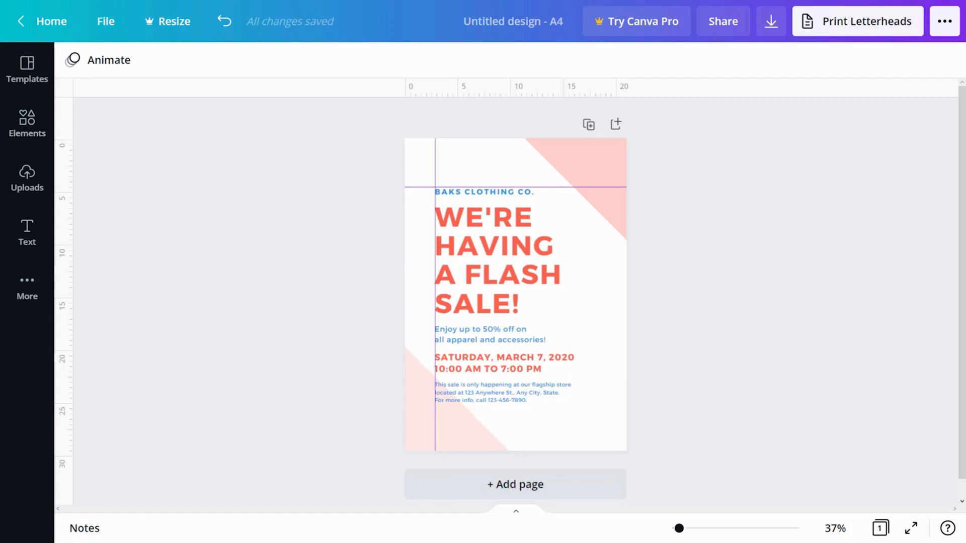
Step: Hide the guides with Ctrl+;, then clear all guides from the flyer page
{"action": "key", "text": "ctrl+semicolon"}
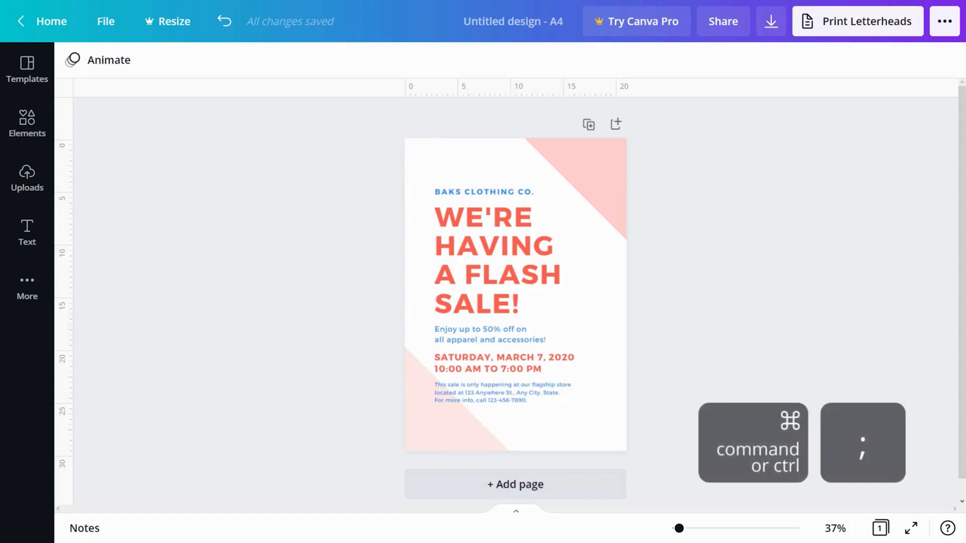
{"action": "left_click", "coordinate": [477, 159]}
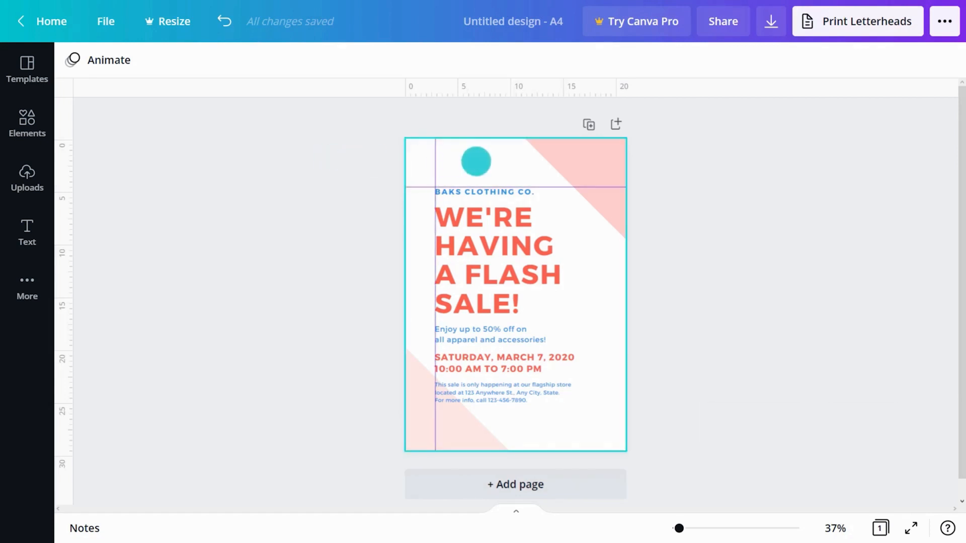
{"action": "right_click", "coordinate": [485, 160]}
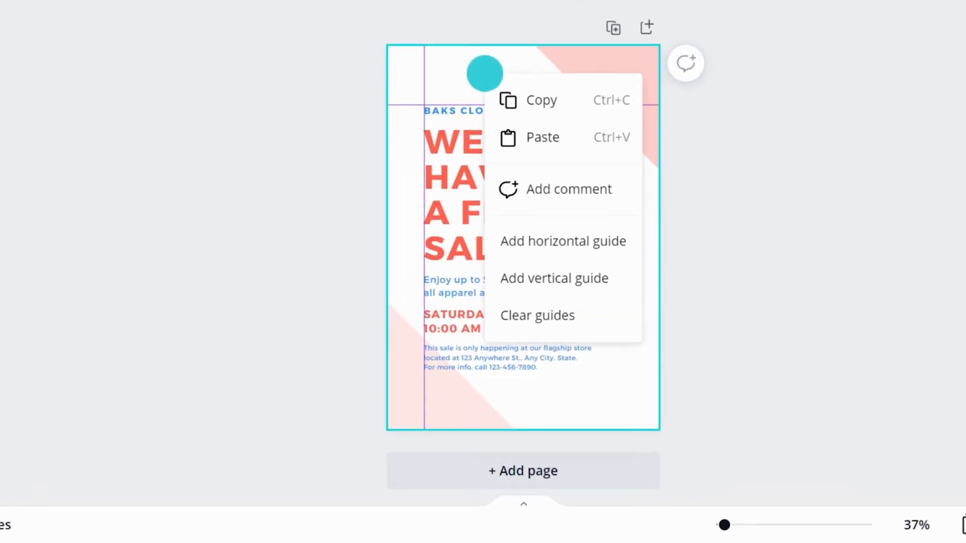
{"action": "left_click", "coordinate": [523, 314]}
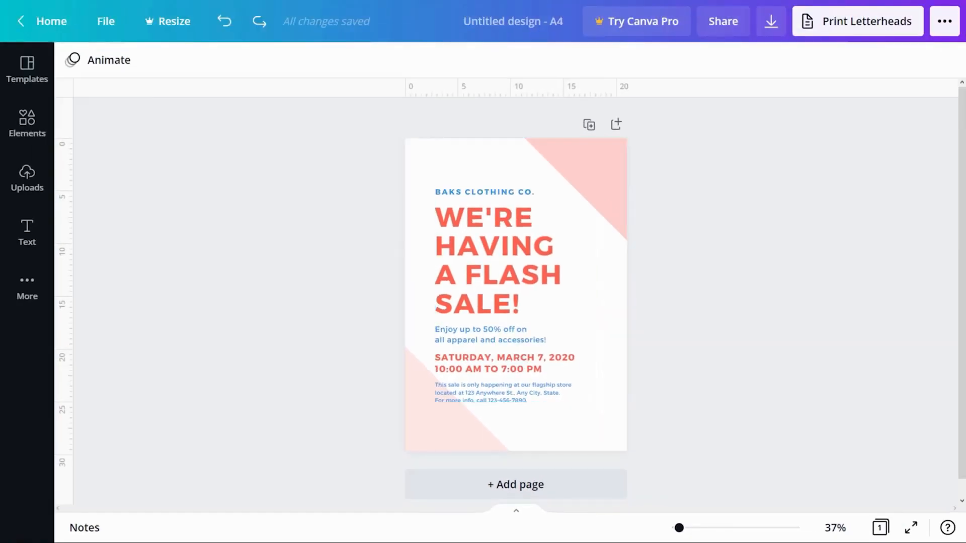
{"action": "left_click", "coordinate": [106, 21]}
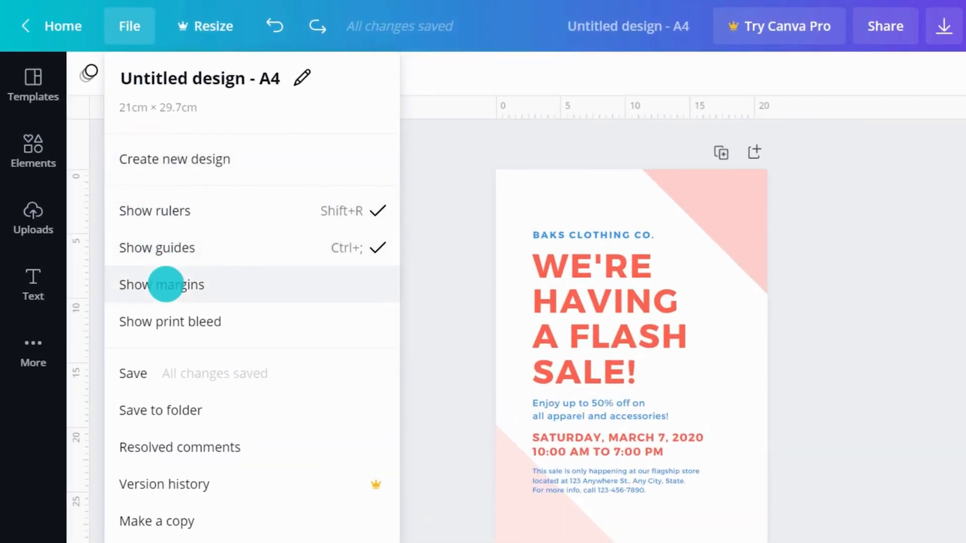
Step: Show the page margins, try Resize, and dismiss the Canva Pro upgrade offer
{"action": "left_click", "coordinate": [165, 285]}
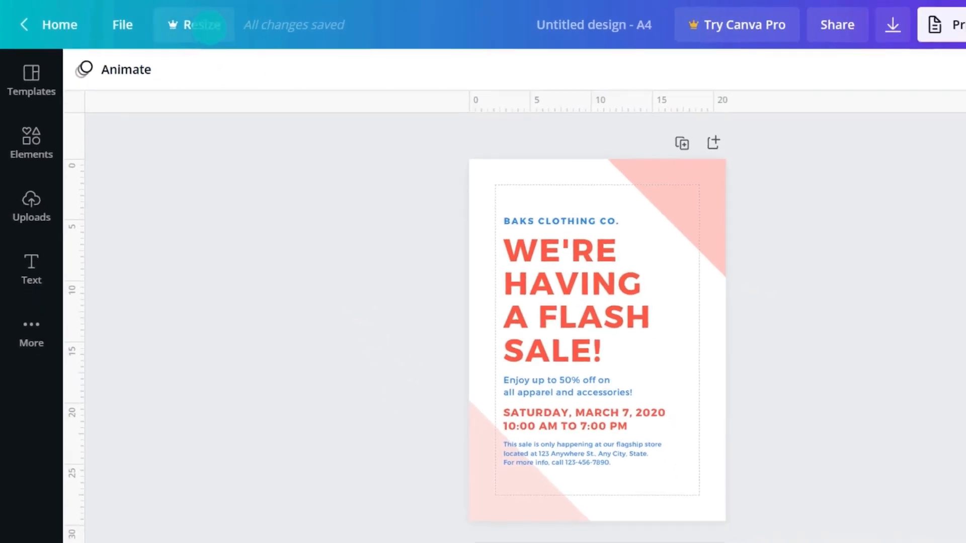
{"action": "left_click", "coordinate": [217, 27]}
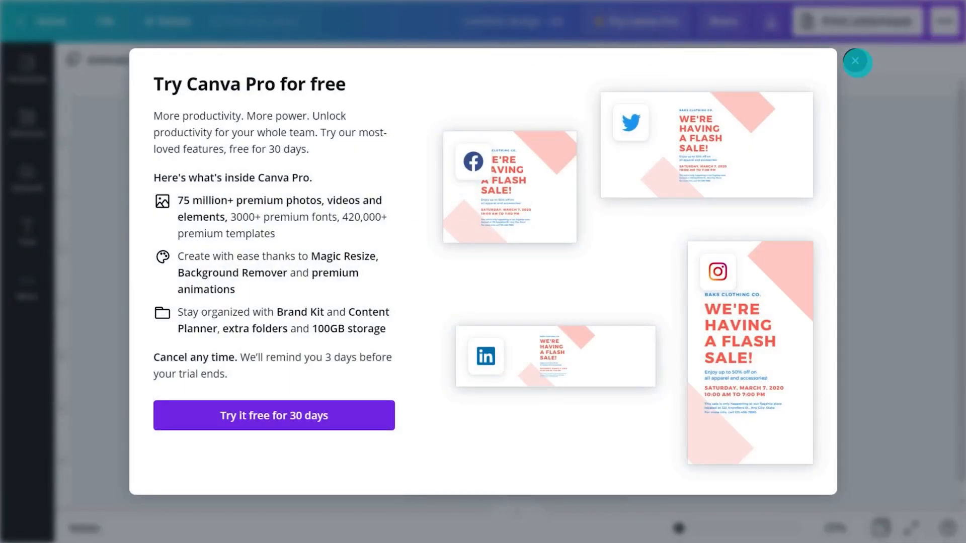
{"action": "left_click", "coordinate": [856, 61]}
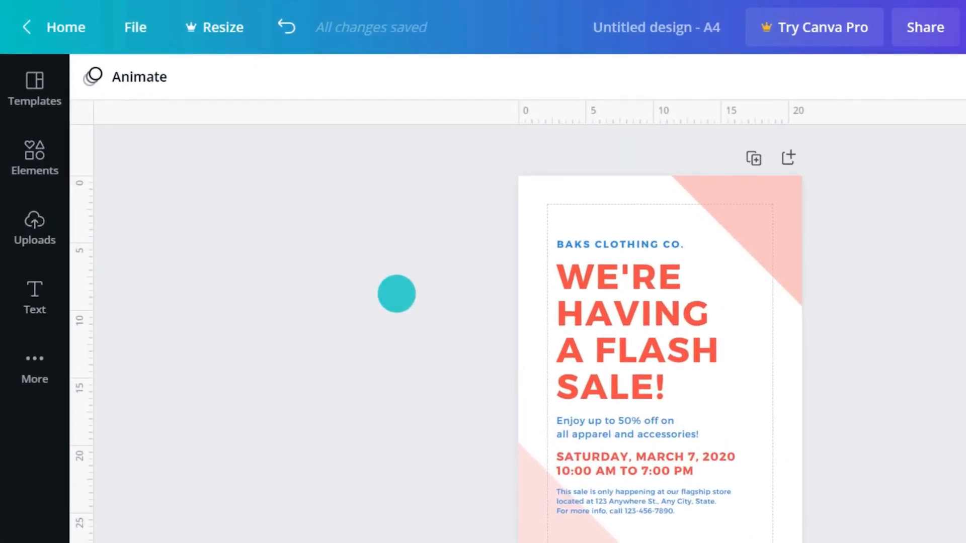
Step: Undo the last change and rename the design to 'Sale Poster'
{"action": "left_click", "coordinate": [279, 28]}
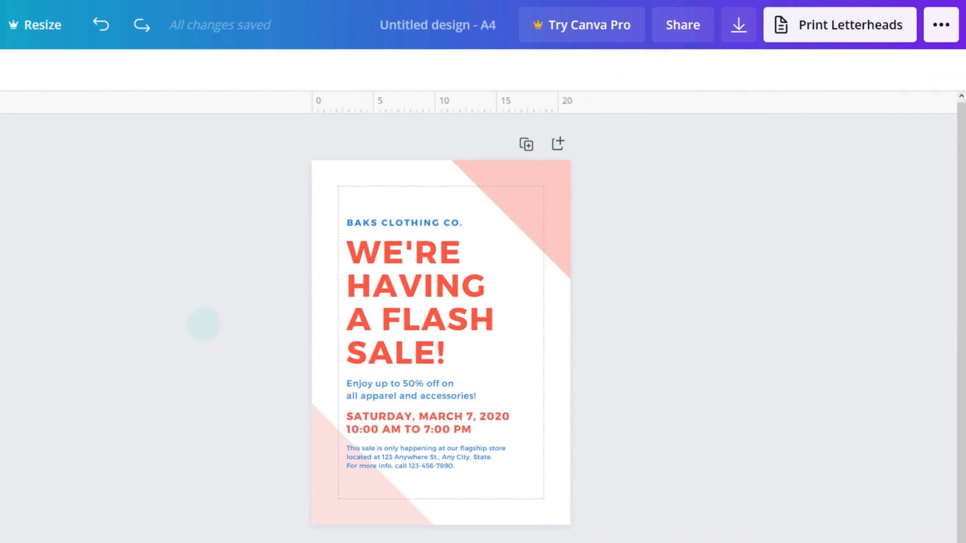
{"action": "left_click", "coordinate": [440, 24]}
{"action": "key", "text": "BackSpace"}
{"action": "type", "text": "S"}
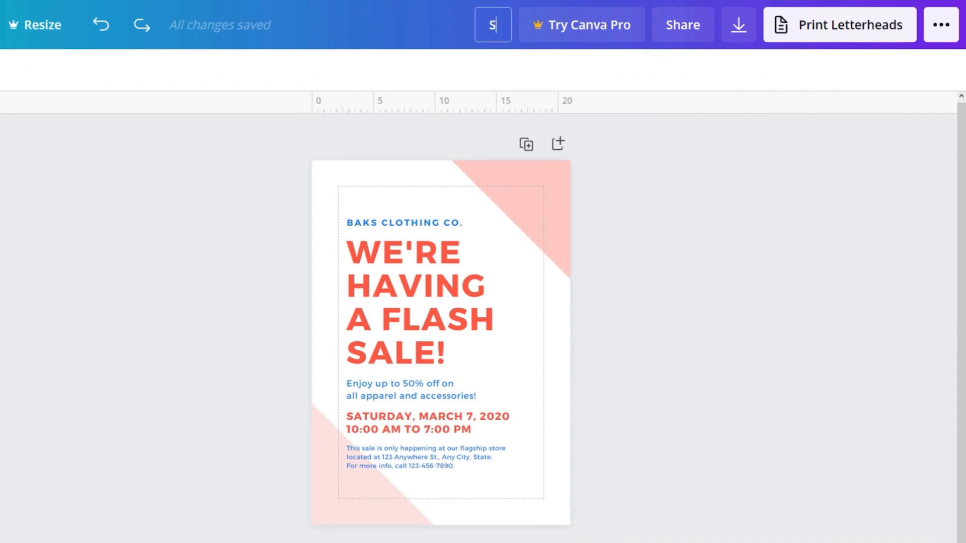
{"action": "type", "text": "ale Poster"}
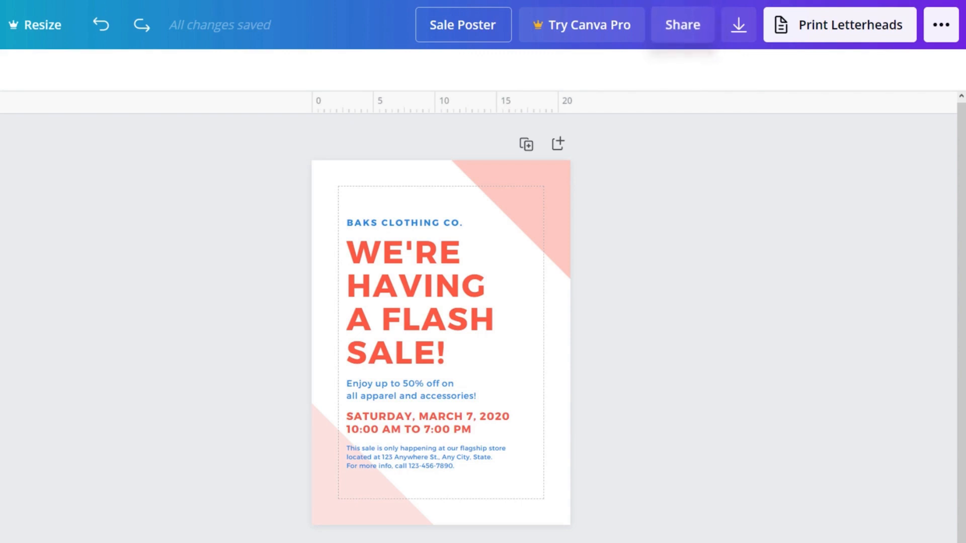
{"action": "left_click", "coordinate": [681, 25]}
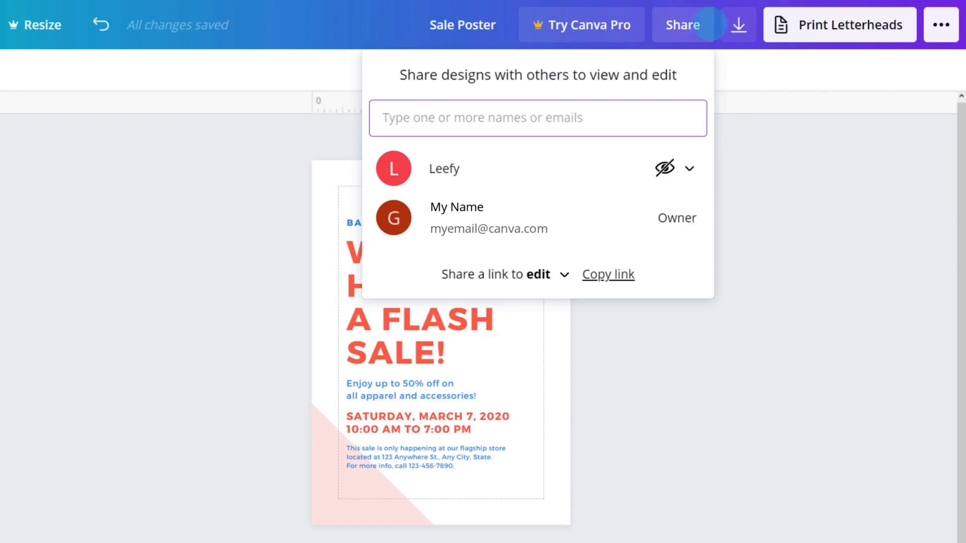
{"action": "left_click", "coordinate": [738, 24]}
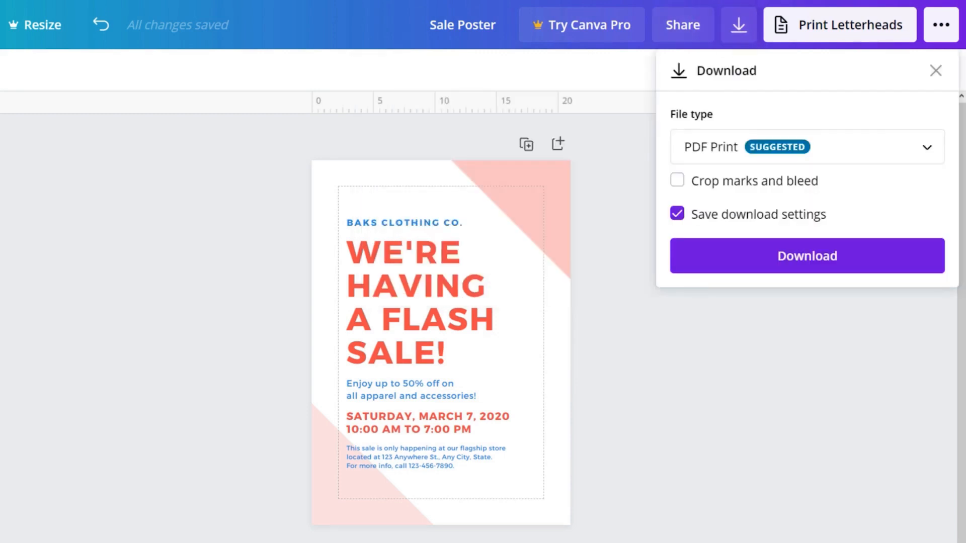
{"action": "left_click", "coordinate": [941, 24]}
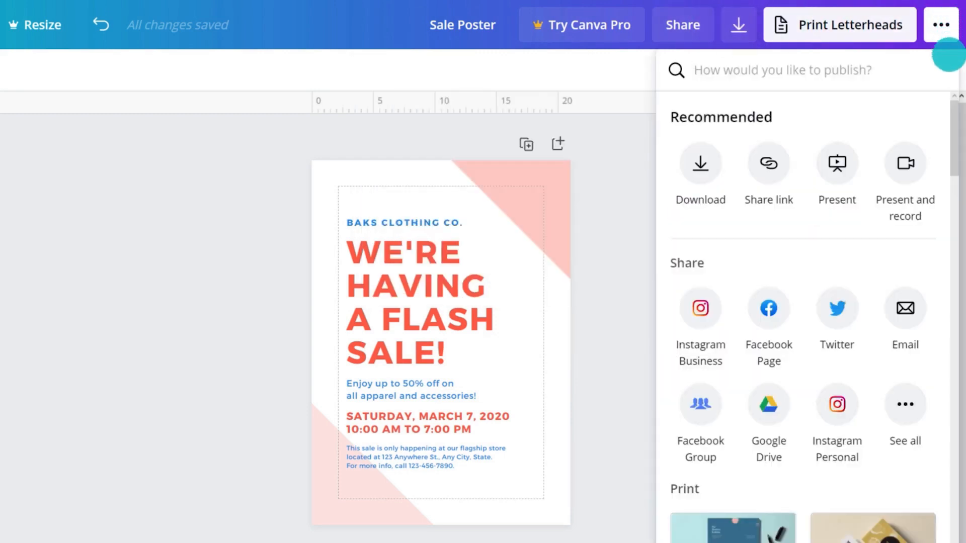
{"action": "scroll", "coordinate": [951, 113], "scroll_direction": "down", "scroll_amount": 5}
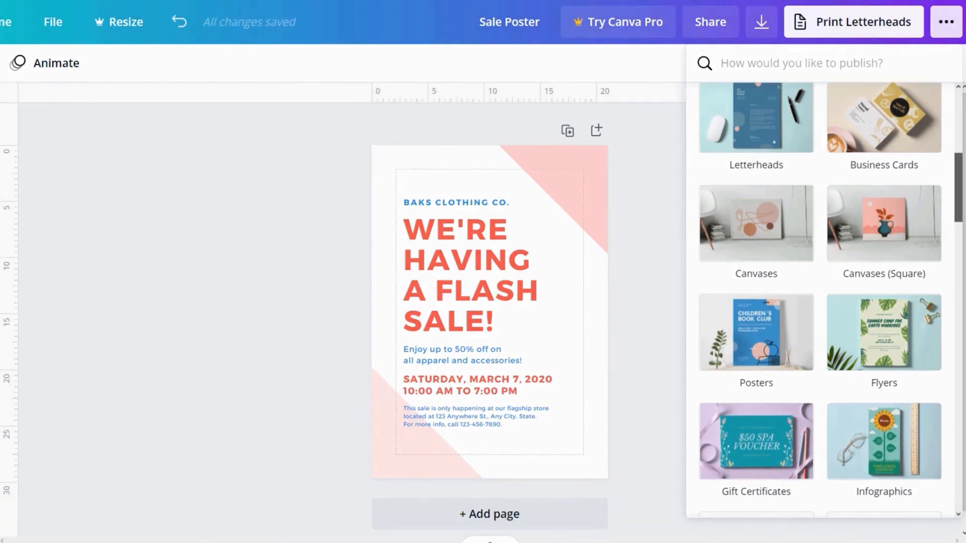
{"action": "left_click_drag", "start_coordinate": [959, 157], "coordinate": [958, 97]}
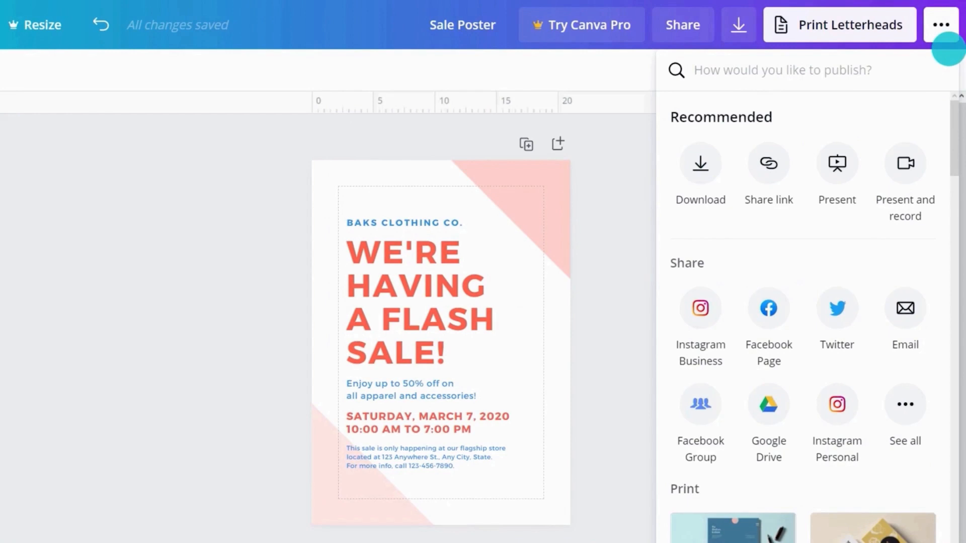
{"action": "left_click", "coordinate": [948, 45]}
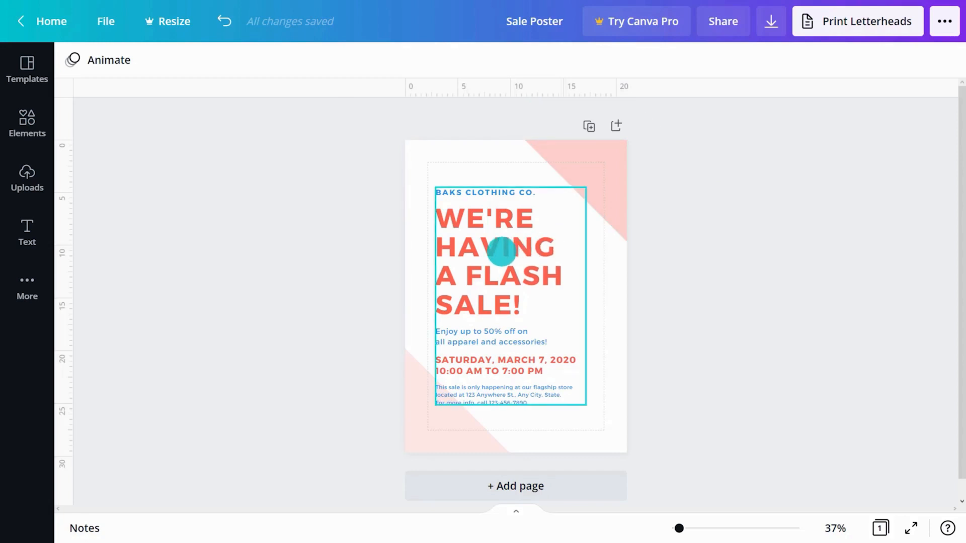
Step: Make the flyer's text group slightly smaller and move it a little lower
{"action": "left_click", "coordinate": [502, 250]}
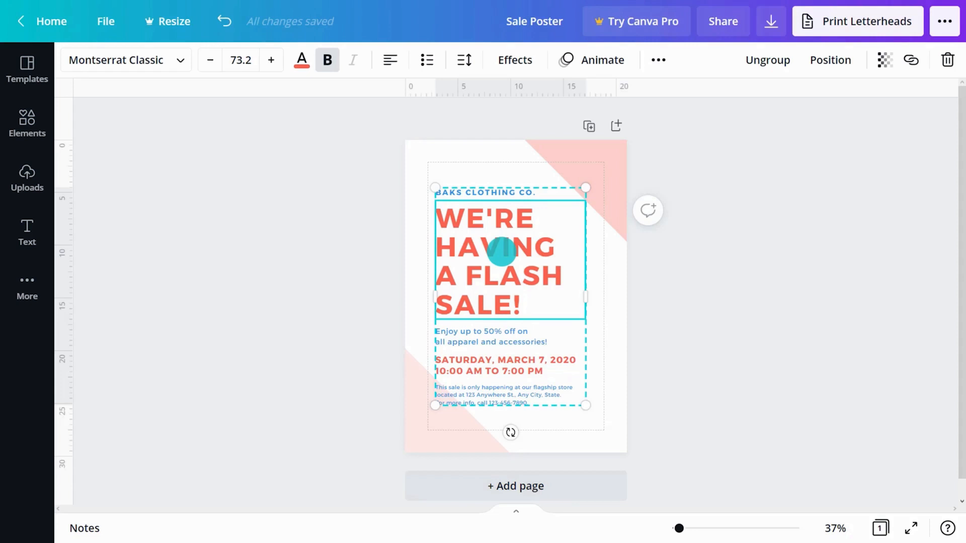
{"action": "left_click_drag", "start_coordinate": [512, 433], "coordinate": [509, 431]}
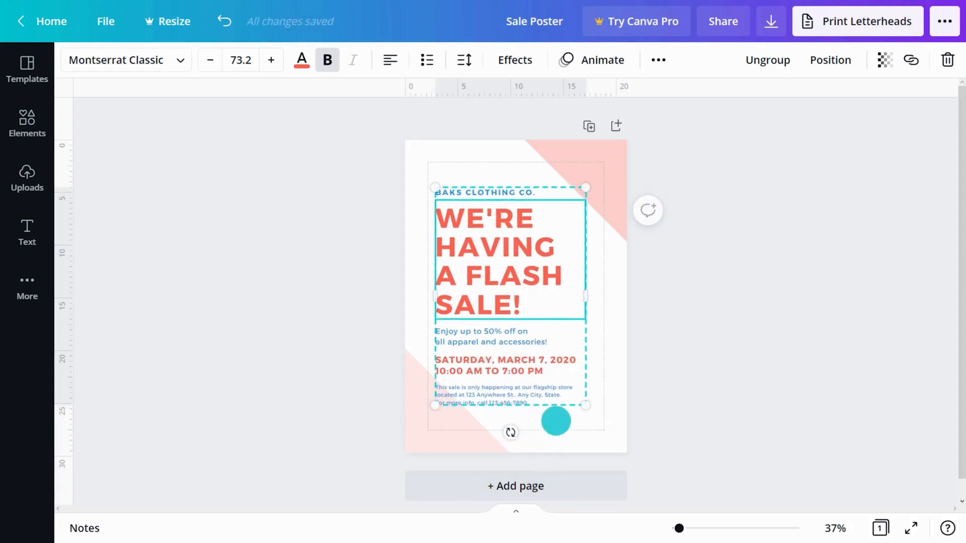
{"action": "mouse_move", "coordinate": [591, 414]}
{"action": "left_mouse_down"}
{"action": "mouse_move", "coordinate": [599, 421]}
{"action": "mouse_move", "coordinate": [589, 414]}
{"action": "left_mouse_up"}
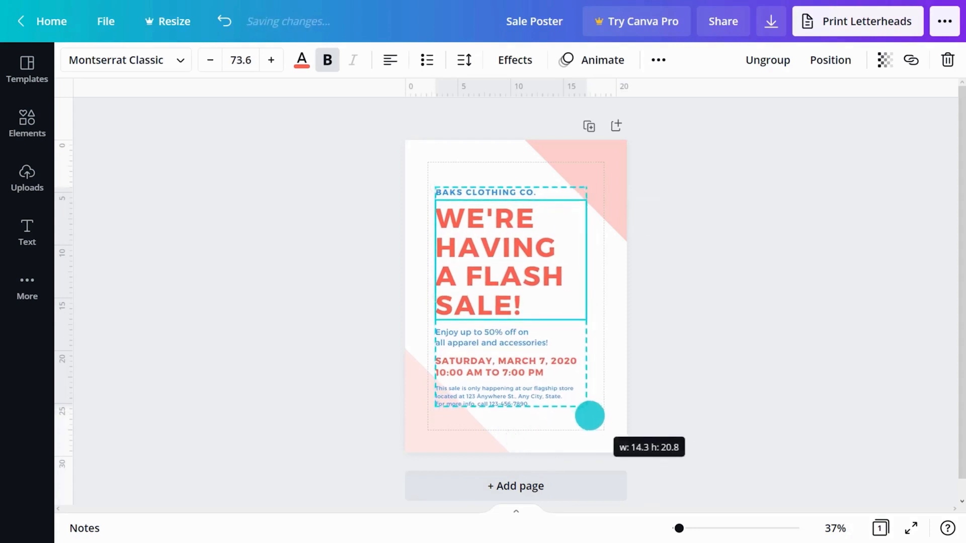
{"action": "mouse_move", "coordinate": [519, 304]}
{"action": "left_mouse_down"}
{"action": "mouse_move", "coordinate": [523, 315]}
{"action": "mouse_move", "coordinate": [522, 300]}
{"action": "left_mouse_up"}
Step: Replace the BAKS CLOTHING CO. heading with 'SEASON SALE!'
{"action": "left_click", "coordinate": [518, 192]}
{"action": "left_click", "coordinate": [519, 193]}
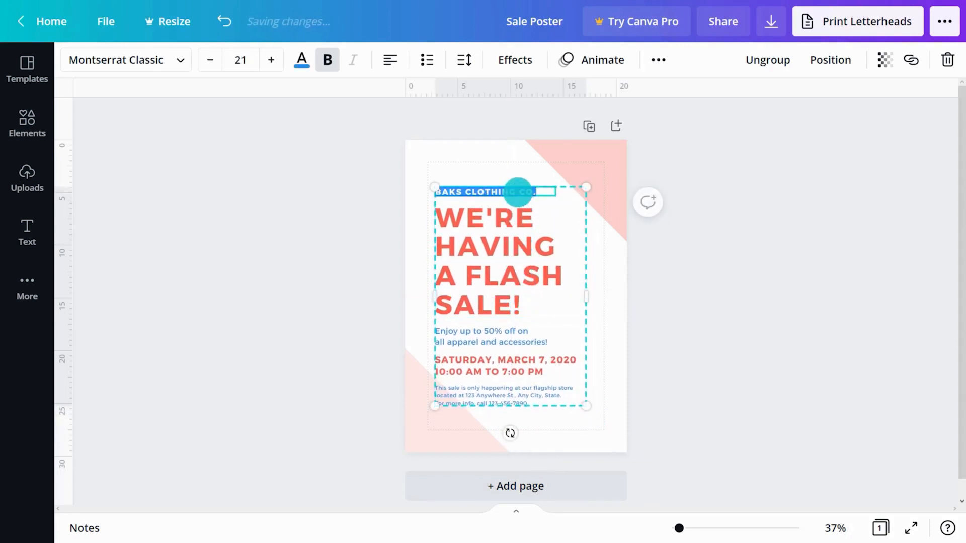
{"action": "type", "text": "SEASON SALE!"}
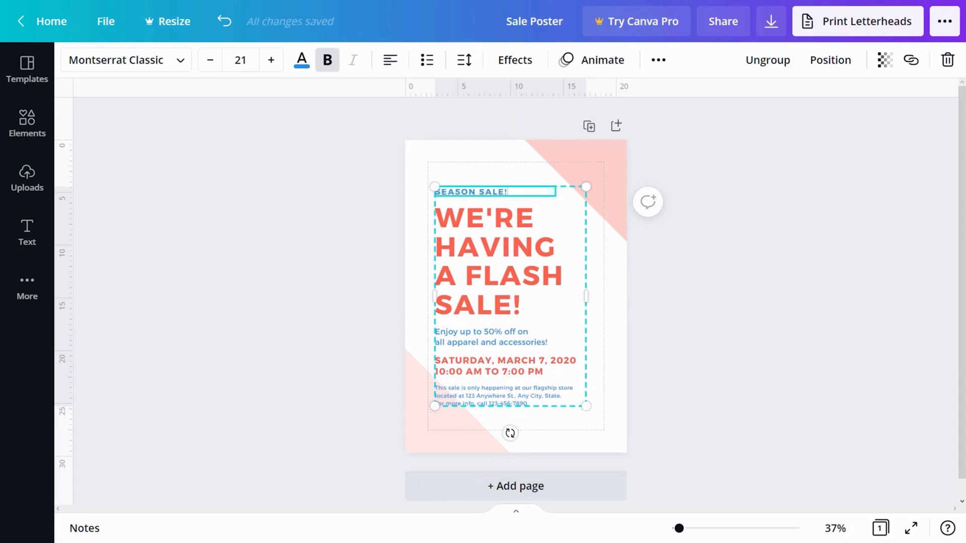
{"action": "left_click", "coordinate": [688, 227]}
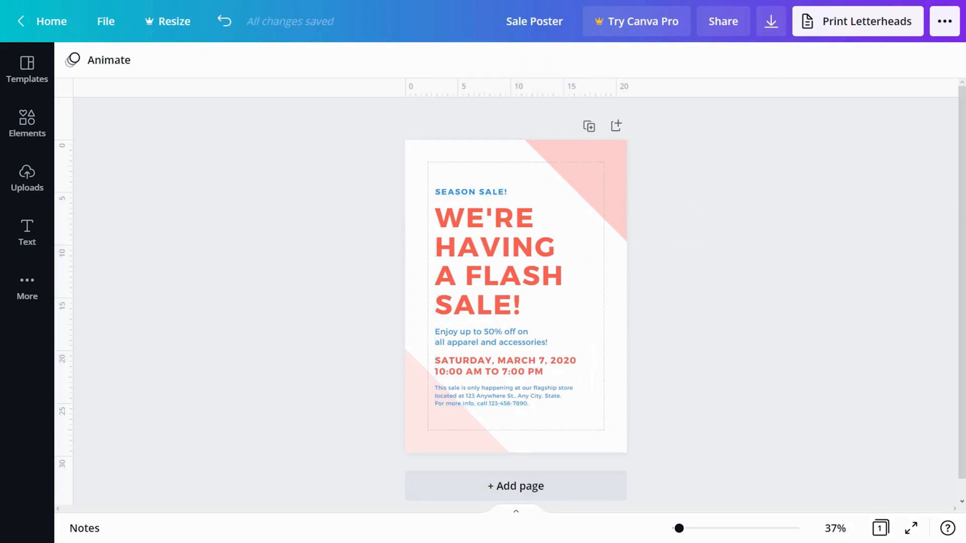
Step: Nudge the poster's text group slightly and ungroup it into separate text boxes
{"action": "left_click", "coordinate": [671, 247]}
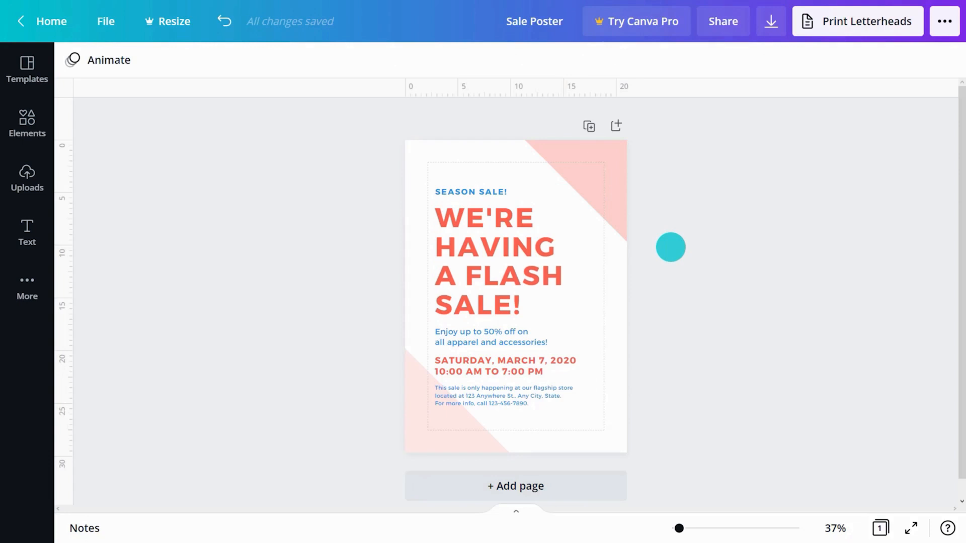
{"action": "left_click", "coordinate": [497, 268]}
{"action": "left_click_drag", "start_coordinate": [496, 267], "coordinate": [494, 264]}
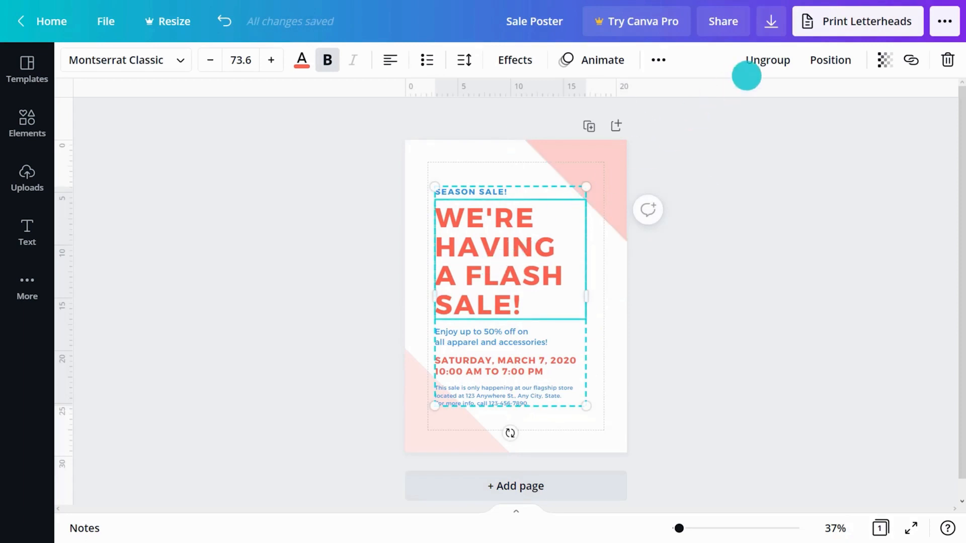
{"action": "left_click", "coordinate": [763, 61]}
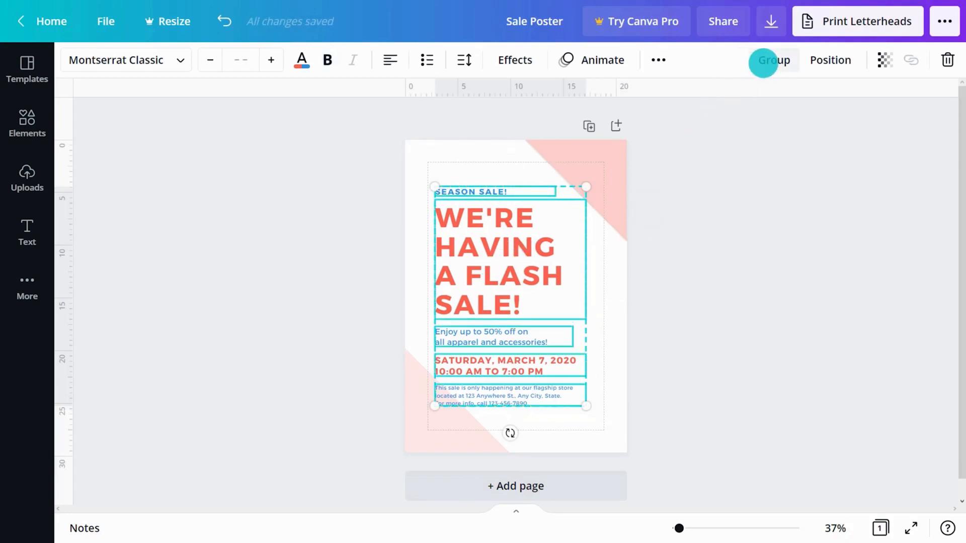
Step: Group the five text boxes, from SEASON SALE! to the details paragraph, back together
{"action": "left_click", "coordinate": [672, 251]}
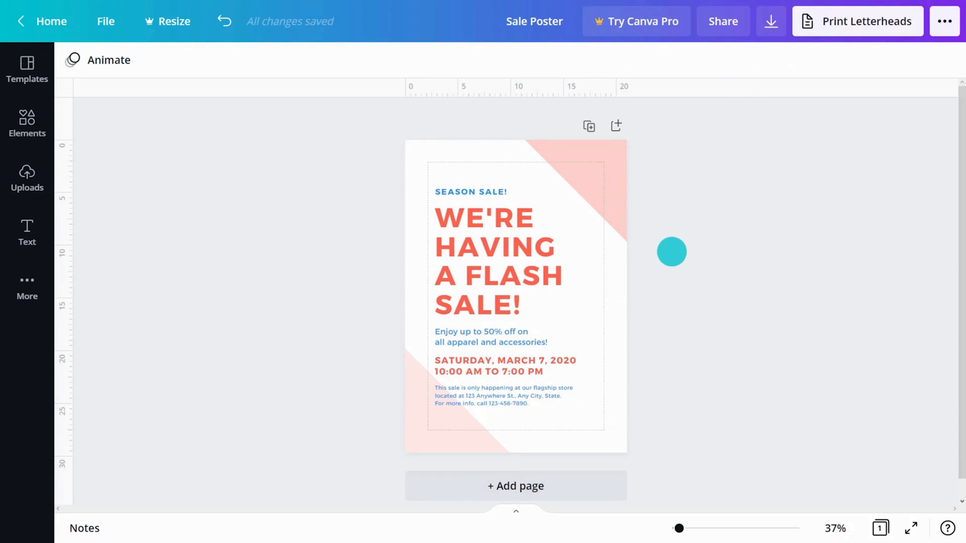
{"action": "left_click", "coordinate": [470, 187], "text": "shift"}
{"action": "left_click", "coordinate": [468, 223], "text": "shift"}
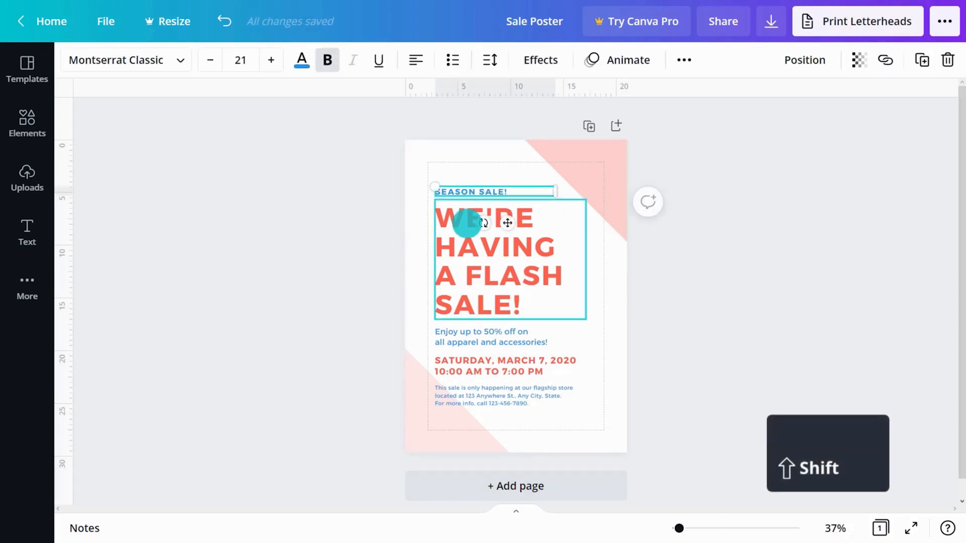
{"action": "left_click", "coordinate": [463, 338], "text": "shift"}
{"action": "left_click", "coordinate": [465, 366], "text": "shift"}
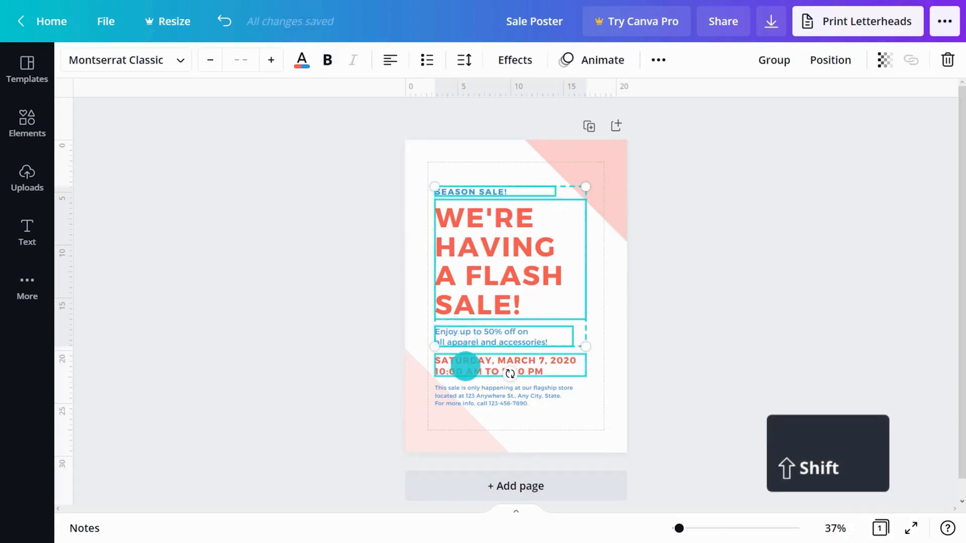
{"action": "left_click", "coordinate": [465, 395], "text": "shift"}
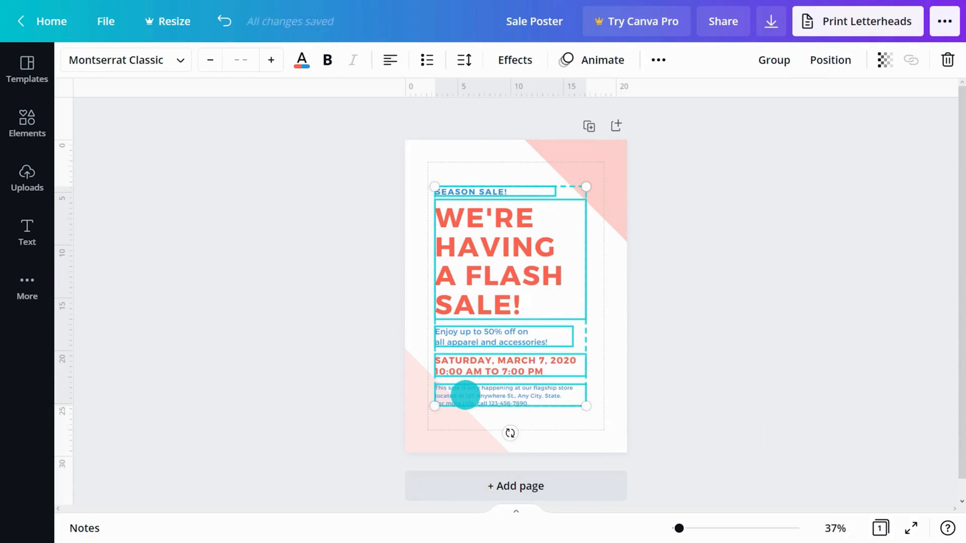
{"action": "left_click", "coordinate": [772, 67]}
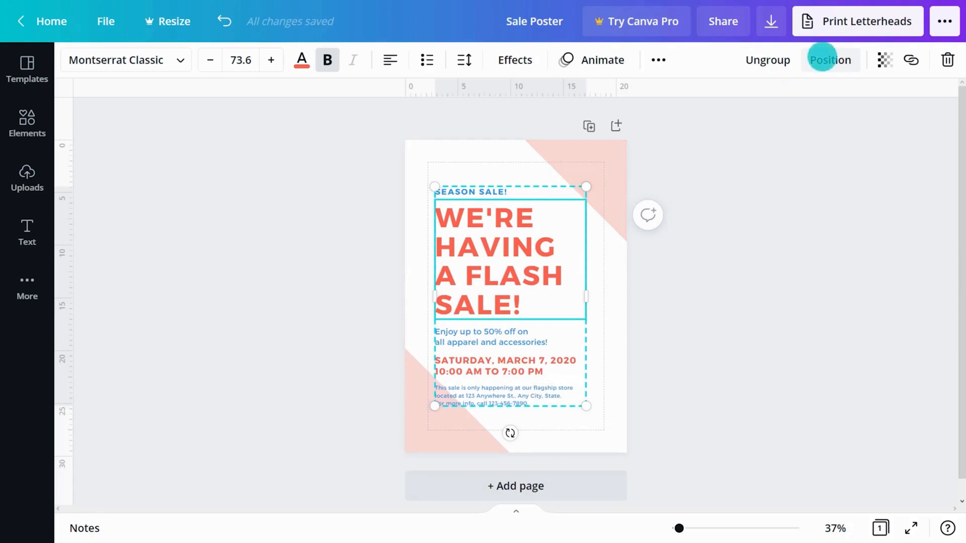
{"action": "left_click", "coordinate": [429, 424]}
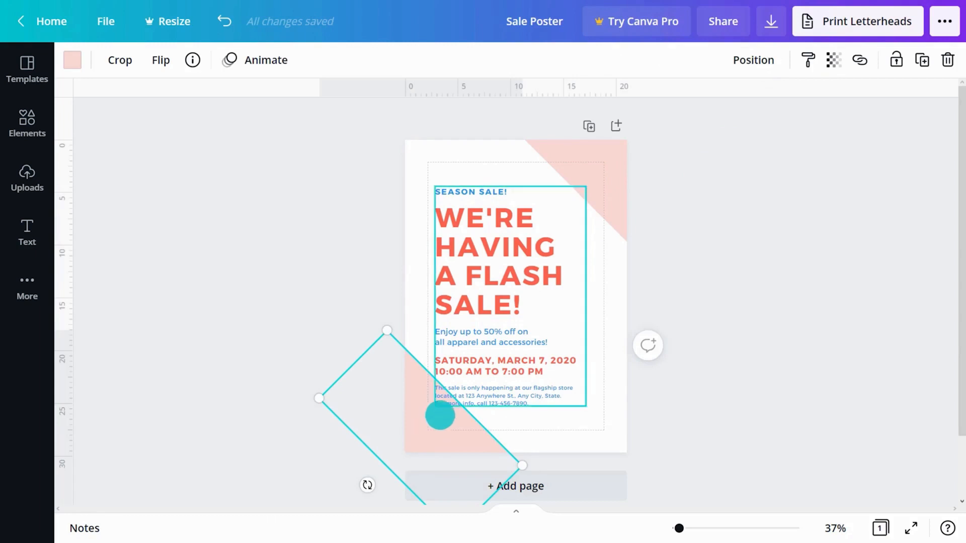
{"action": "left_click", "coordinate": [744, 63]}
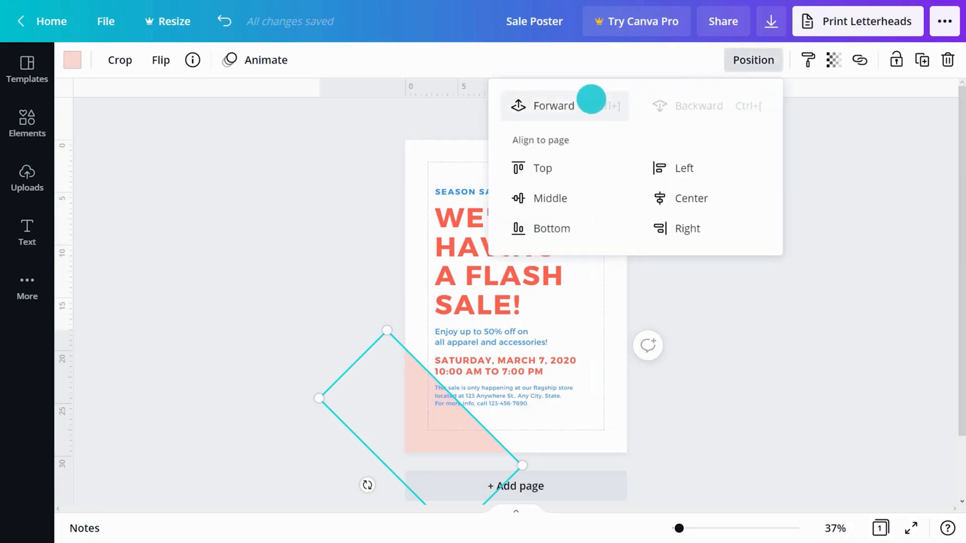
{"action": "left_click", "coordinate": [549, 105]}
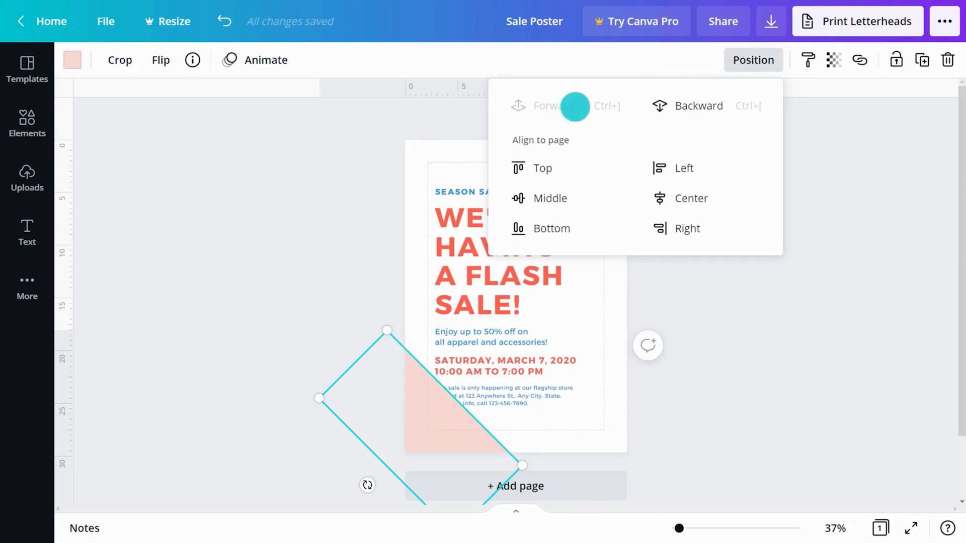
{"action": "left_click", "coordinate": [682, 105]}
{"action": "left_click", "coordinate": [695, 227]}
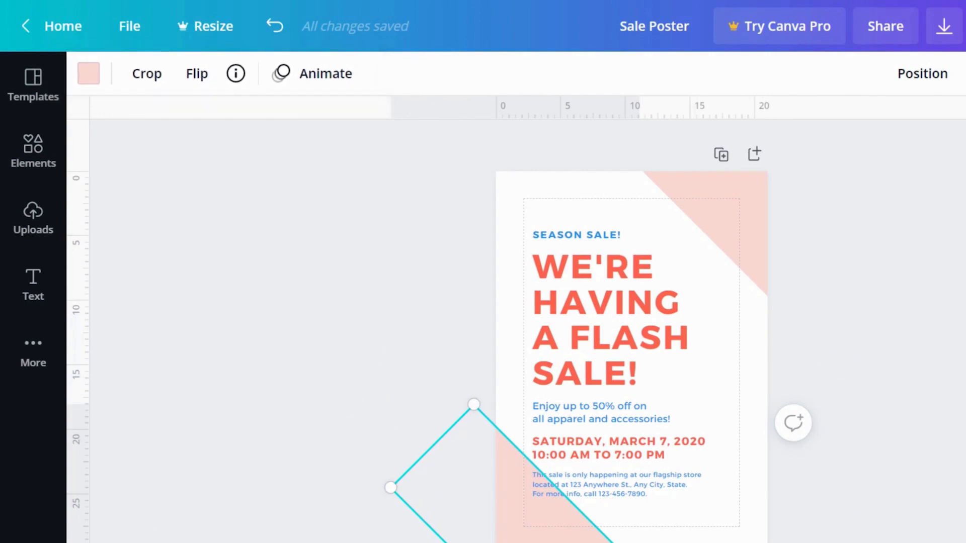
{"action": "key", "text": "Escape"}
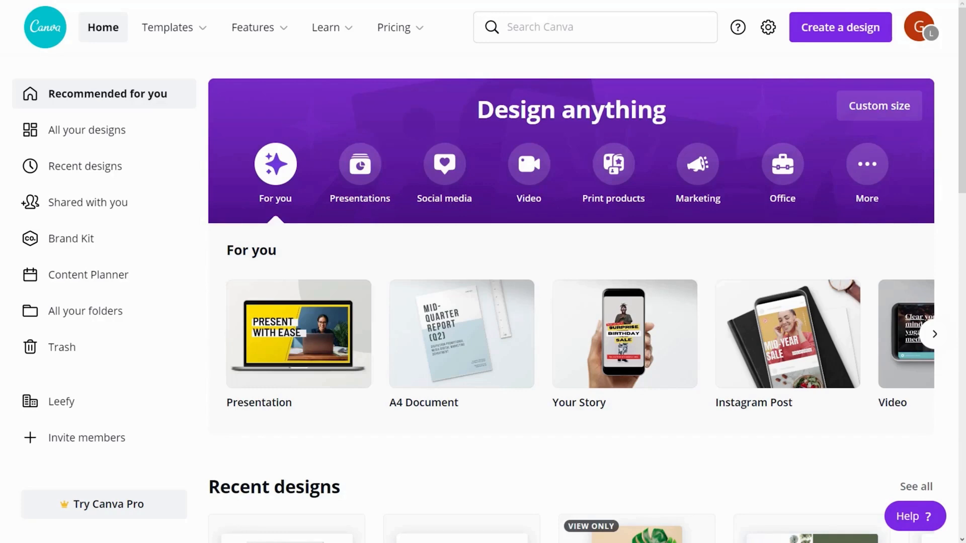
Step: Search templates for 'instagram' and open the Instagram Post results
{"action": "left_click", "coordinate": [594, 28]}
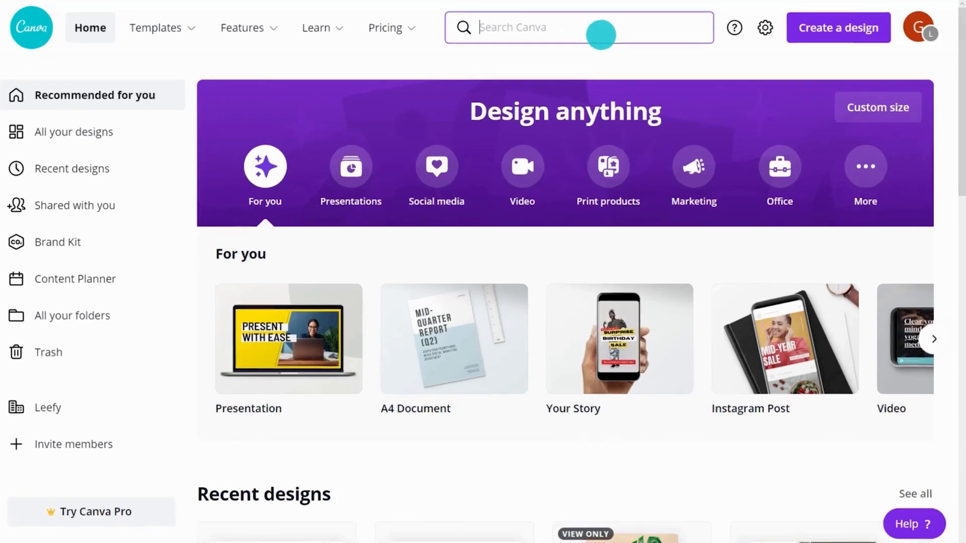
{"action": "type", "text": "instagram"}
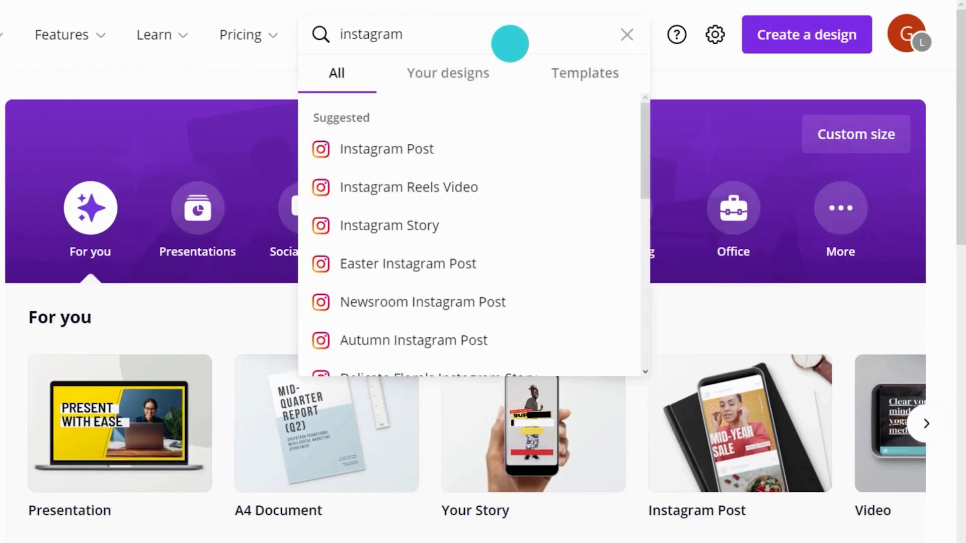
{"action": "left_click", "coordinate": [569, 73]}
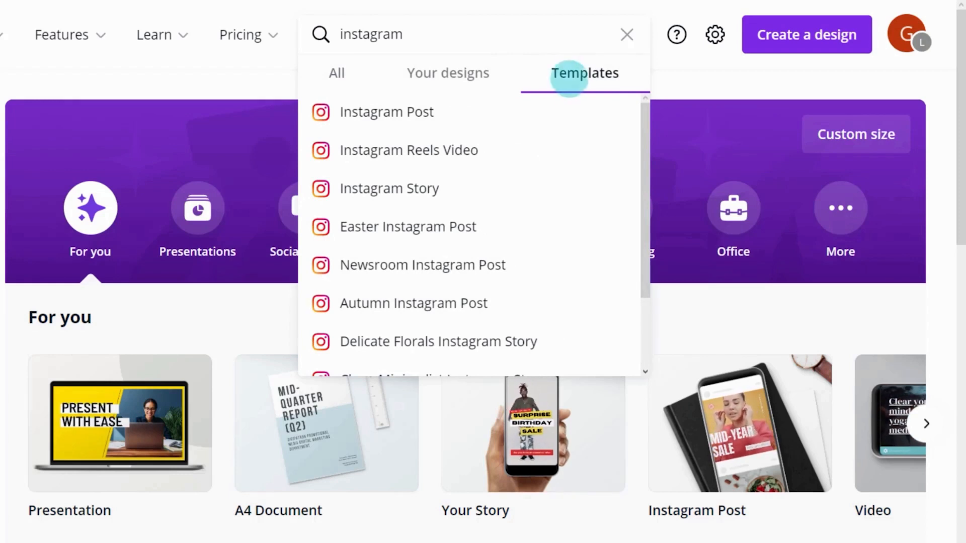
{"action": "left_click", "coordinate": [429, 111]}
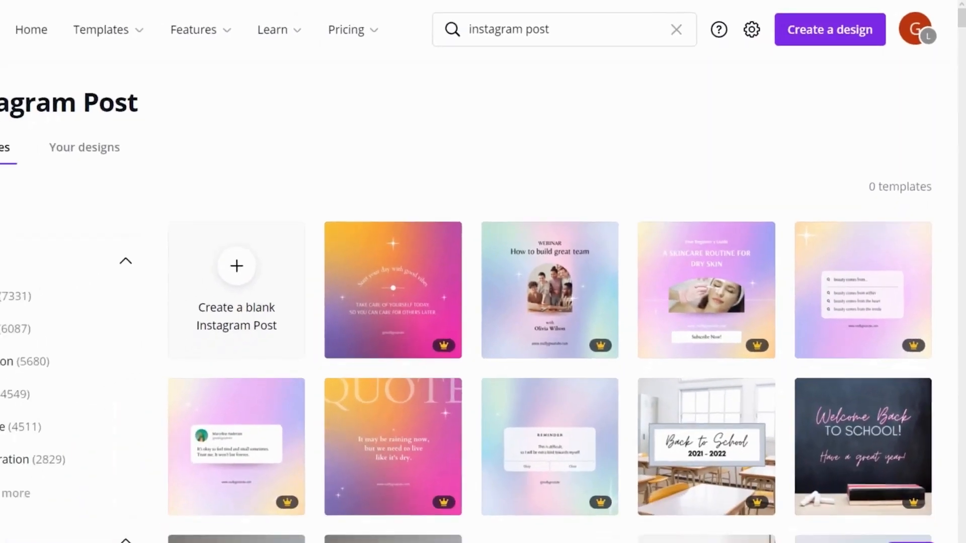
Step: Filter templates to the Sale theme and Free price, then open the beach scrapbook travel template
{"action": "scroll", "coordinate": [582, 302], "scroll_direction": "down", "scroll_amount": 10}
{"action": "scroll", "coordinate": [582, 302], "scroll_direction": "down", "scroll_amount": 10}
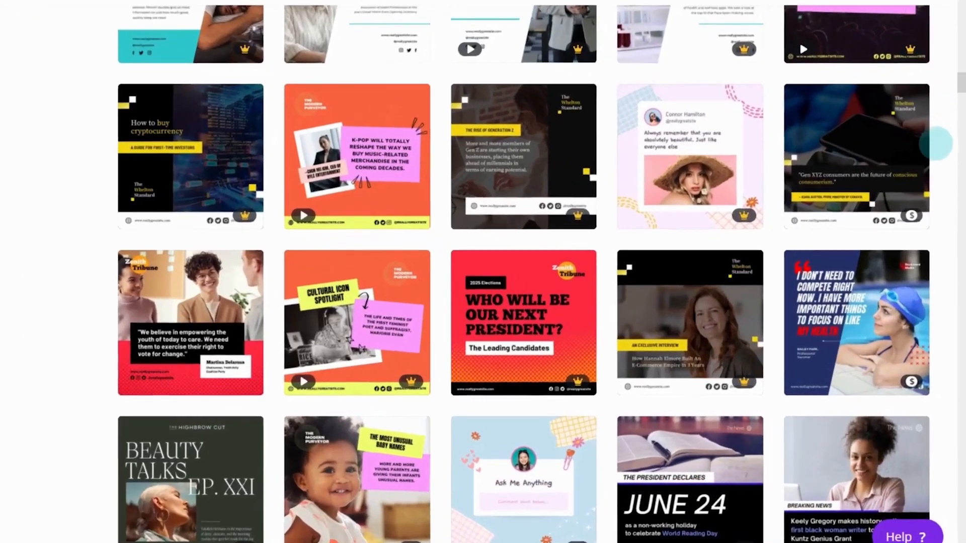
{"action": "mouse_move", "coordinate": [861, 307]}
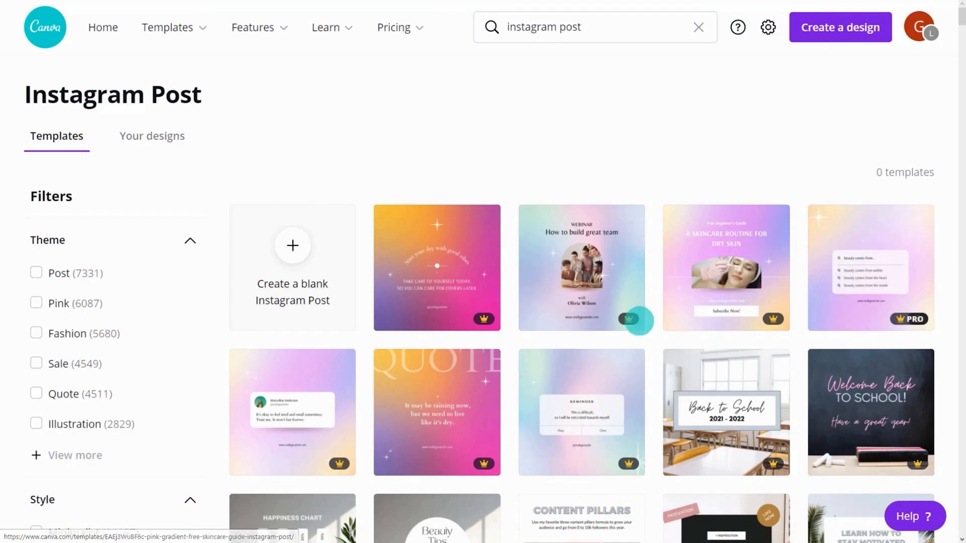
{"action": "left_click", "coordinate": [77, 362]}
{"action": "scroll", "coordinate": [77, 361], "scroll_direction": "down", "scroll_amount": 8}
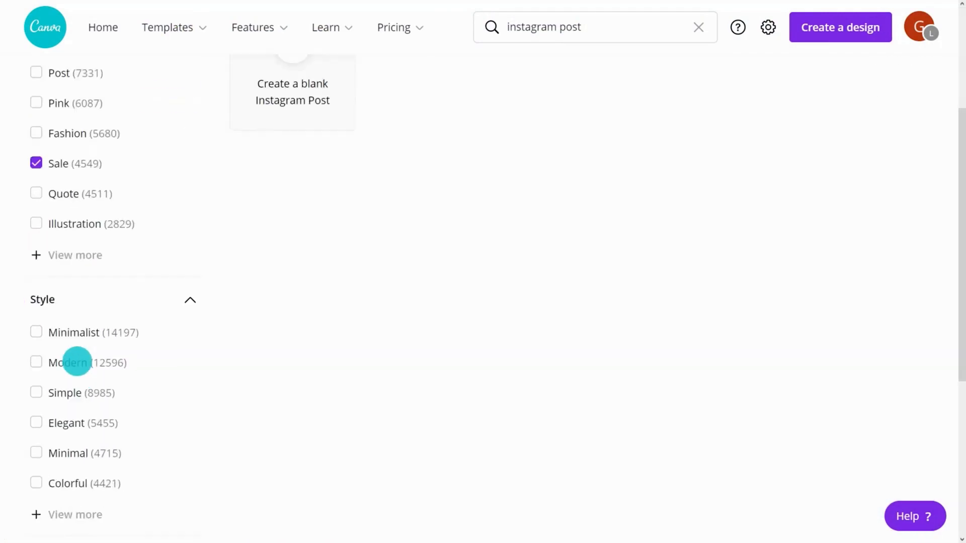
{"action": "left_click", "coordinate": [61, 394]}
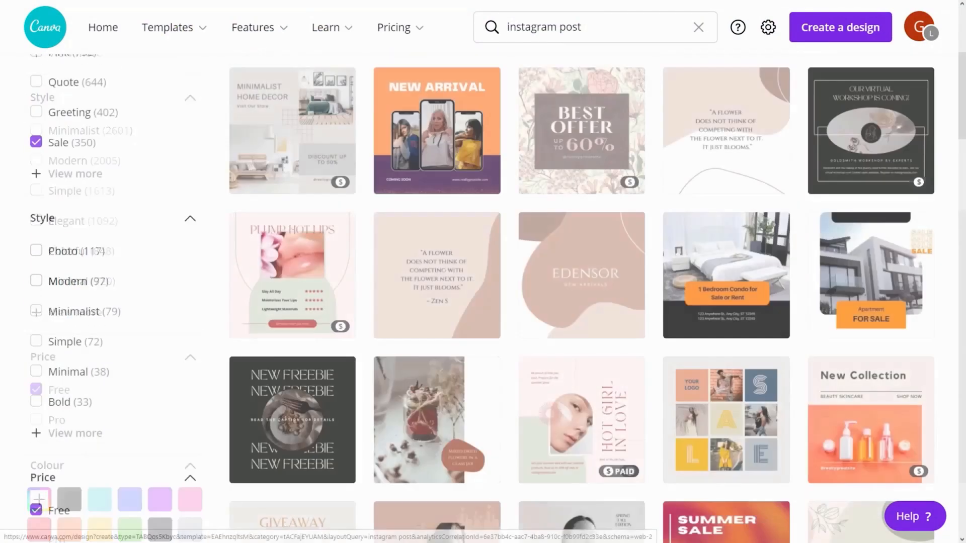
{"action": "scroll", "coordinate": [868, 314], "scroll_direction": "up", "scroll_amount": 6}
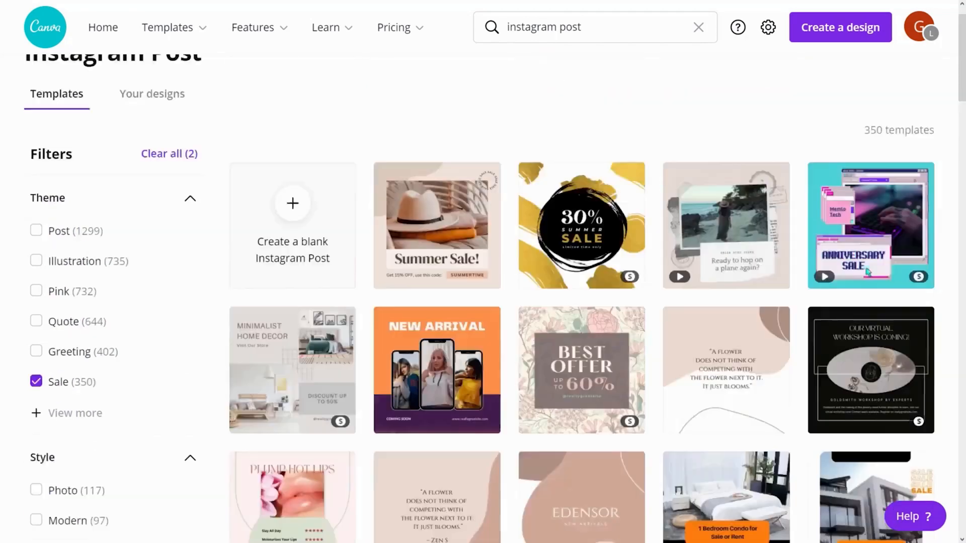
{"action": "left_click", "coordinate": [726, 266]}
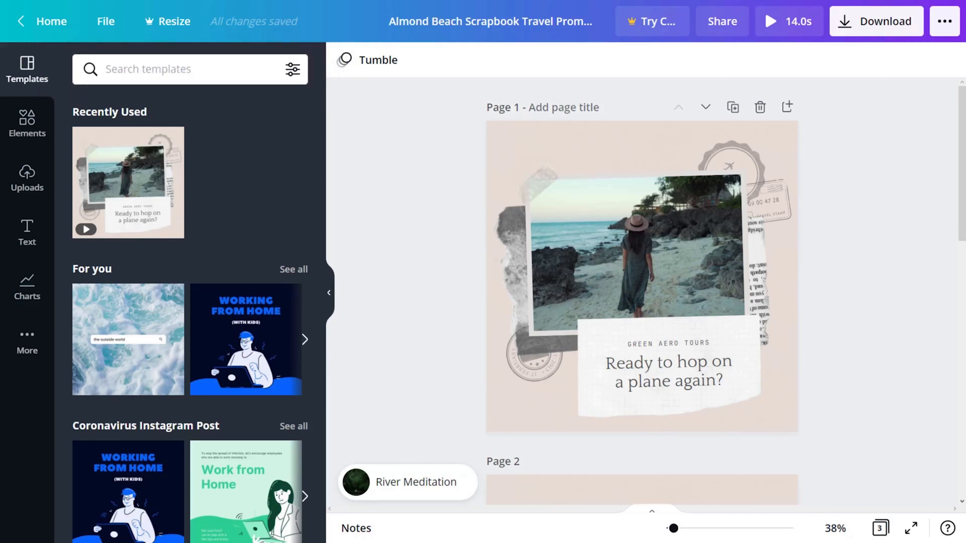
Step: Open the template filter options, then switch to the Elements library and scroll through it
{"action": "left_click", "coordinate": [290, 69]}
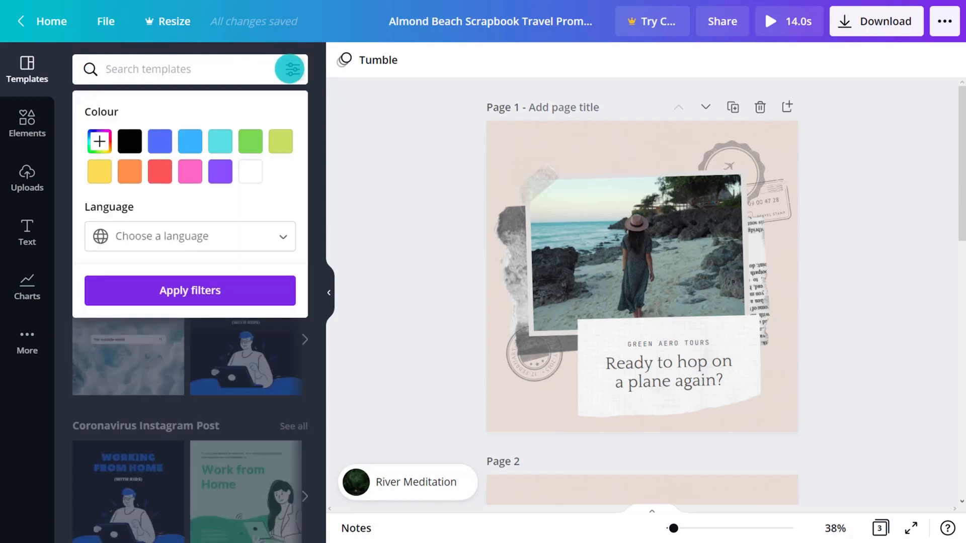
{"action": "left_click", "coordinate": [27, 123]}
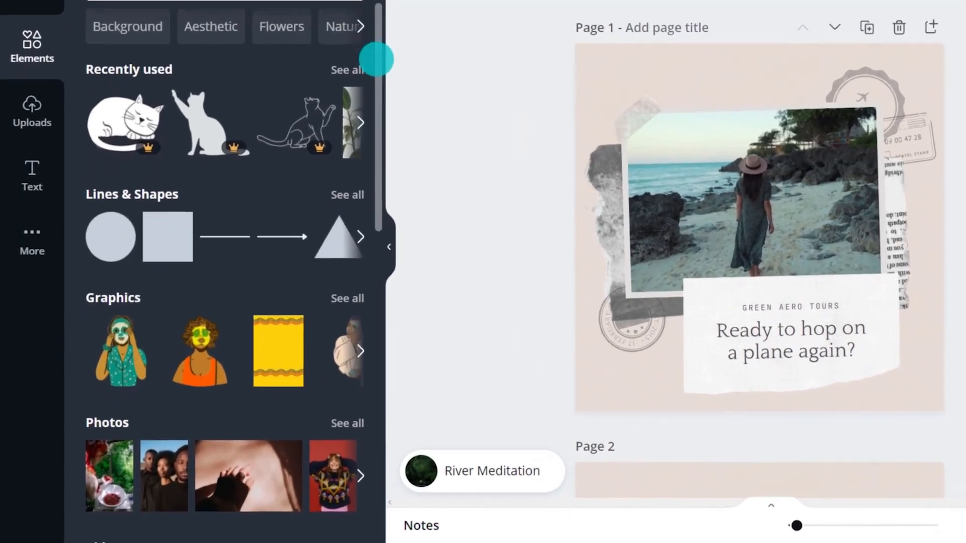
{"action": "left_click_drag", "start_coordinate": [376, 59], "coordinate": [396, 377]}
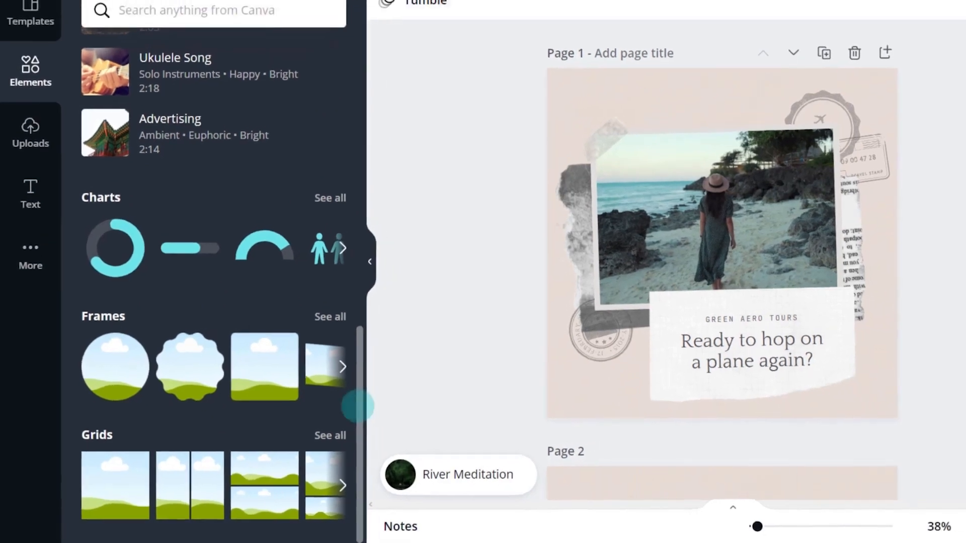
{"action": "left_click_drag", "start_coordinate": [372, 394], "coordinate": [370, 274]}
{"action": "left_click_drag", "start_coordinate": [313, 316], "coordinate": [315, 144]}
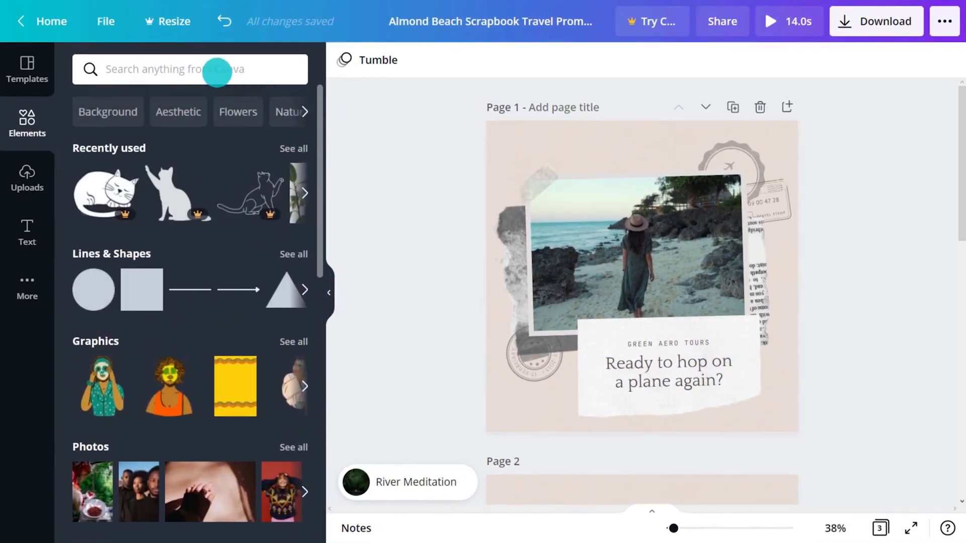
Step: Search elements for 'cats' and narrow the results to graphics
{"action": "left_click", "coordinate": [216, 69]}
{"action": "type", "text": "cats"}
{"action": "key", "text": "Return"}
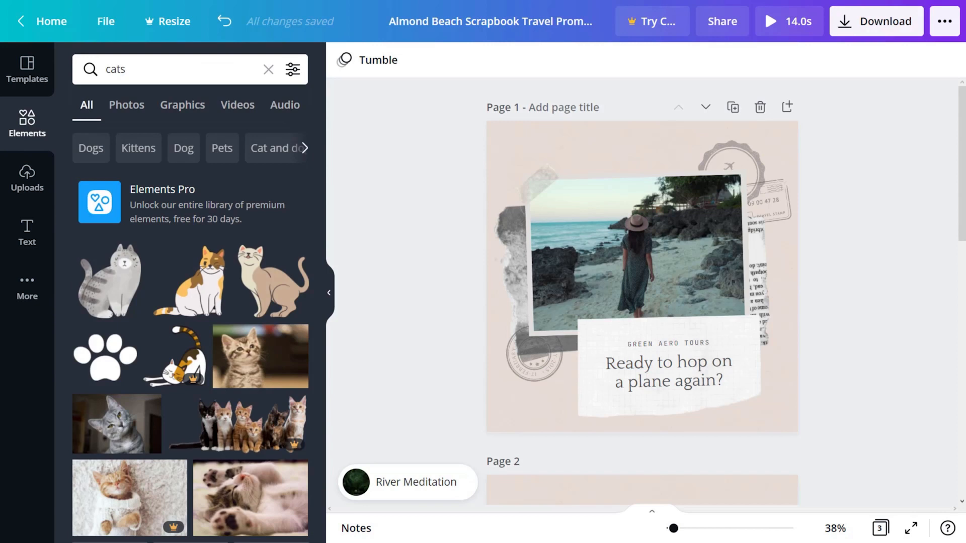
{"action": "left_click", "coordinate": [191, 106]}
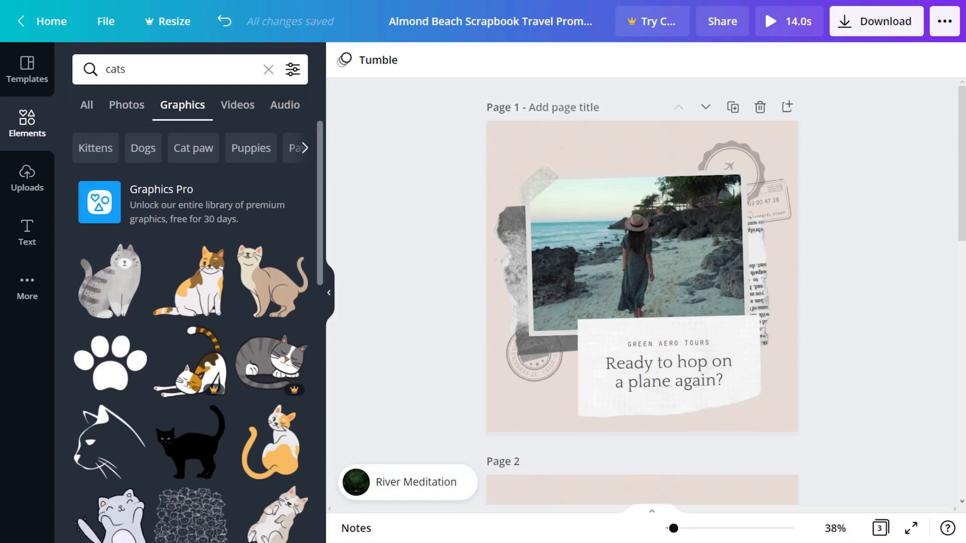
Step: Open a line-drawn cat graphic's options and view its full collection
{"action": "left_click_drag", "start_coordinate": [319, 156], "coordinate": [313, 302]}
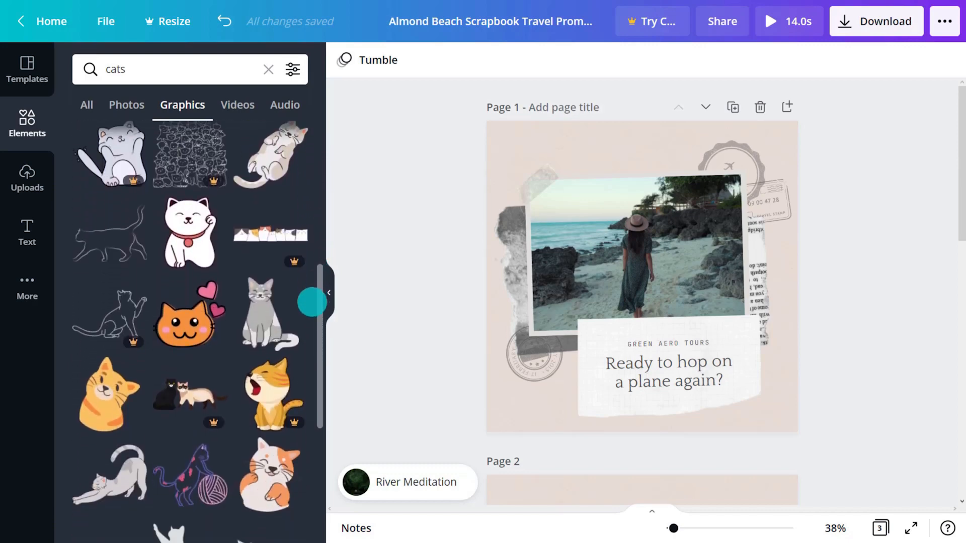
{"action": "left_click", "coordinate": [136, 288]}
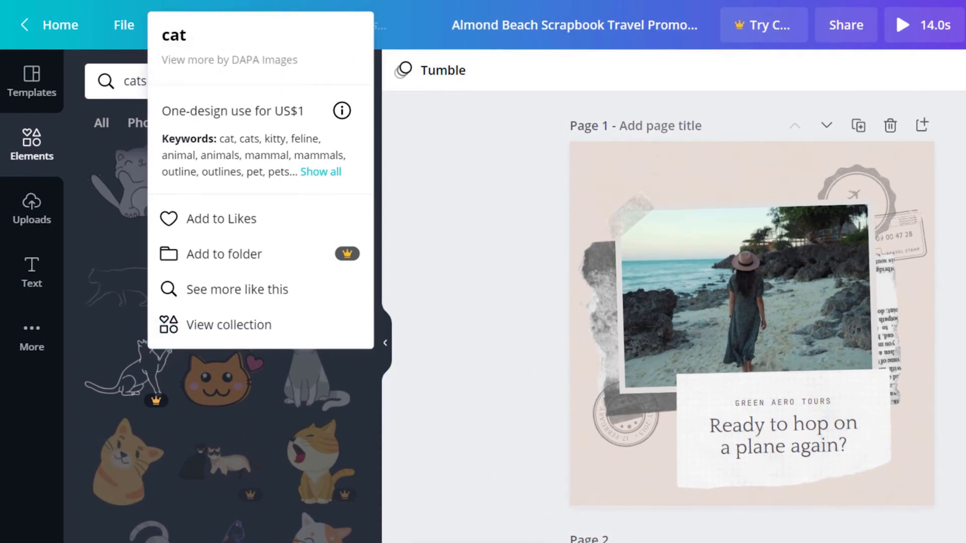
{"action": "left_click", "coordinate": [163, 374]}
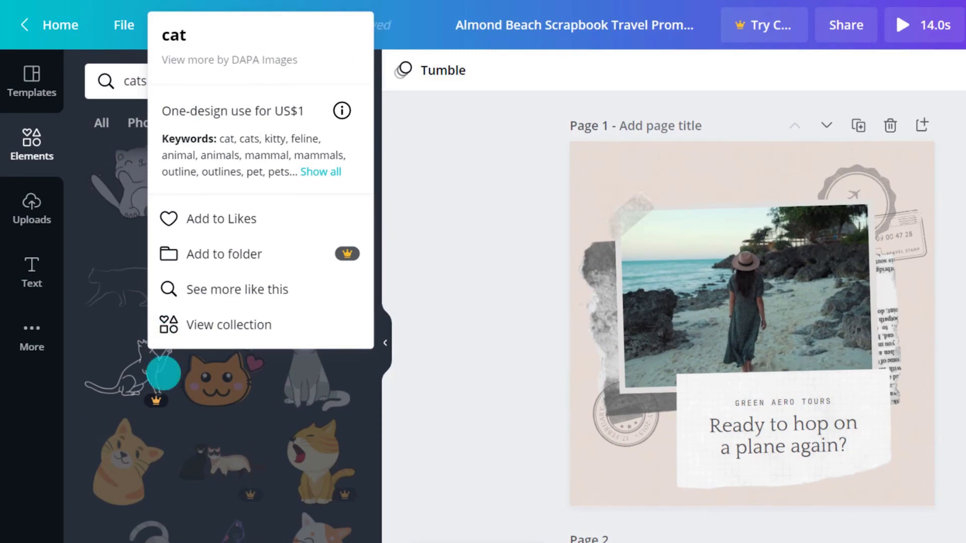
{"action": "left_click", "coordinate": [184, 327]}
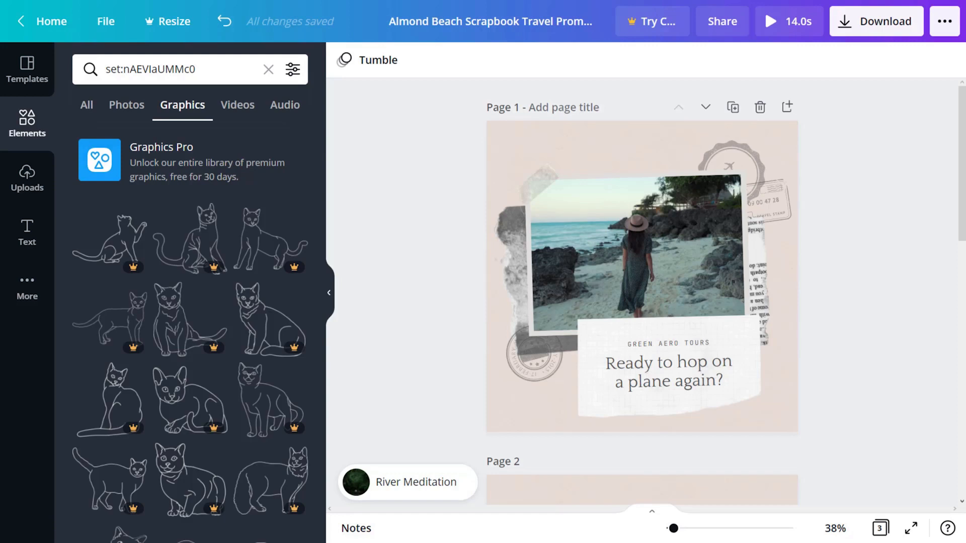
Step: Browse the Photos library and add the Videos and Charts libraries to the side panel
{"action": "left_click", "coordinate": [26, 285]}
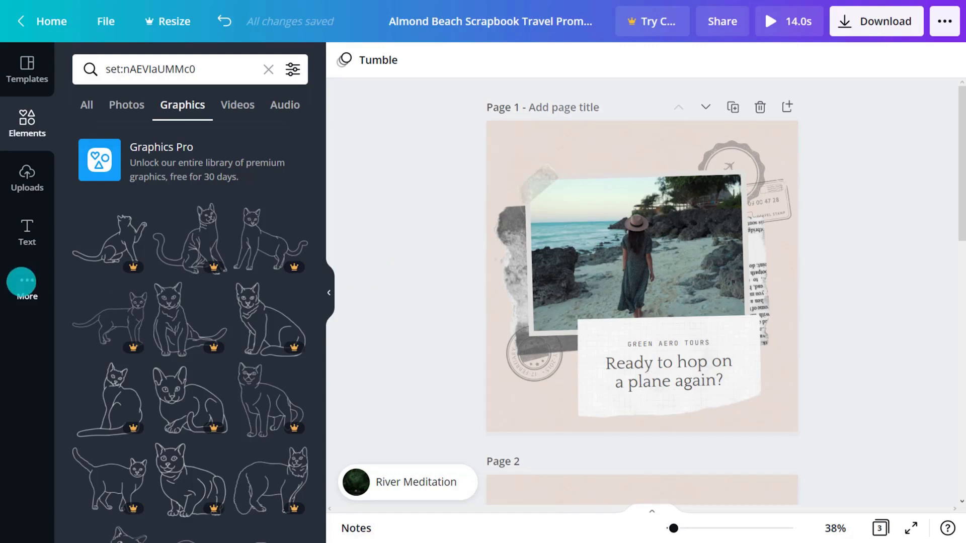
{"action": "left_click", "coordinate": [96, 171]}
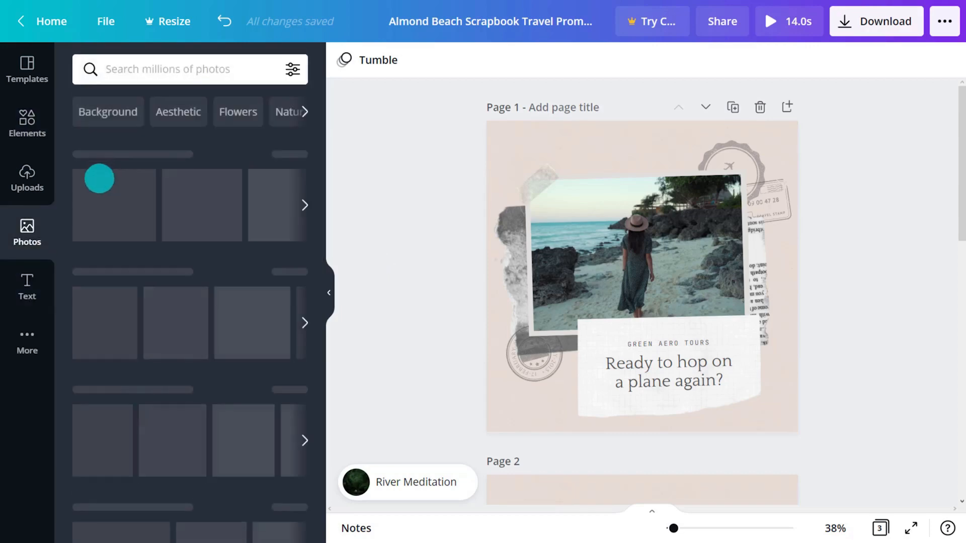
{"action": "left_click", "coordinate": [35, 337]}
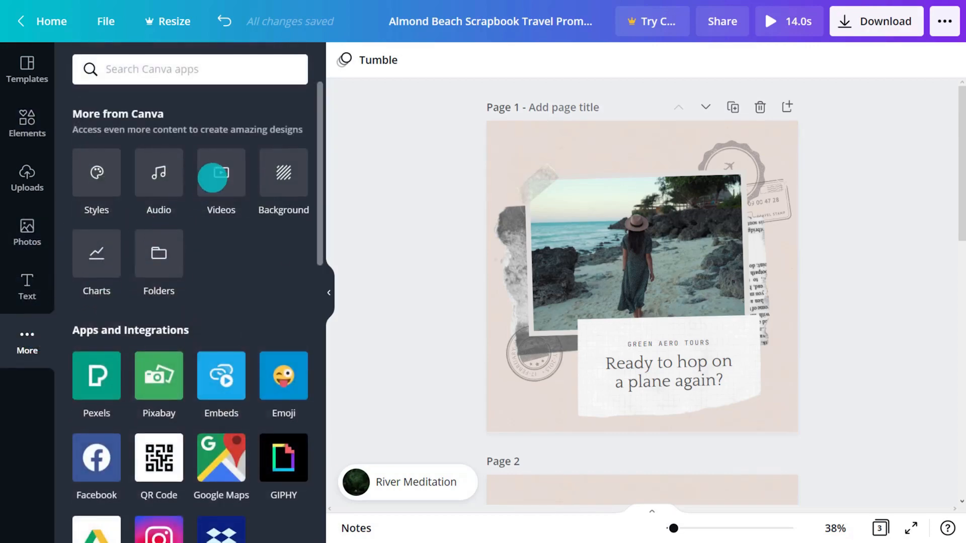
{"action": "left_click", "coordinate": [216, 173]}
{"action": "left_click", "coordinate": [28, 392]}
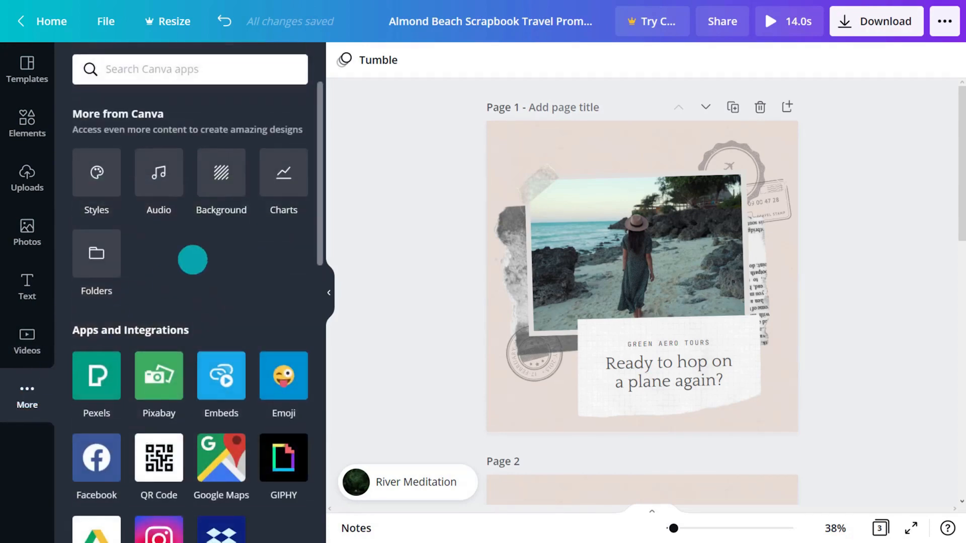
{"action": "left_click", "coordinate": [276, 189]}
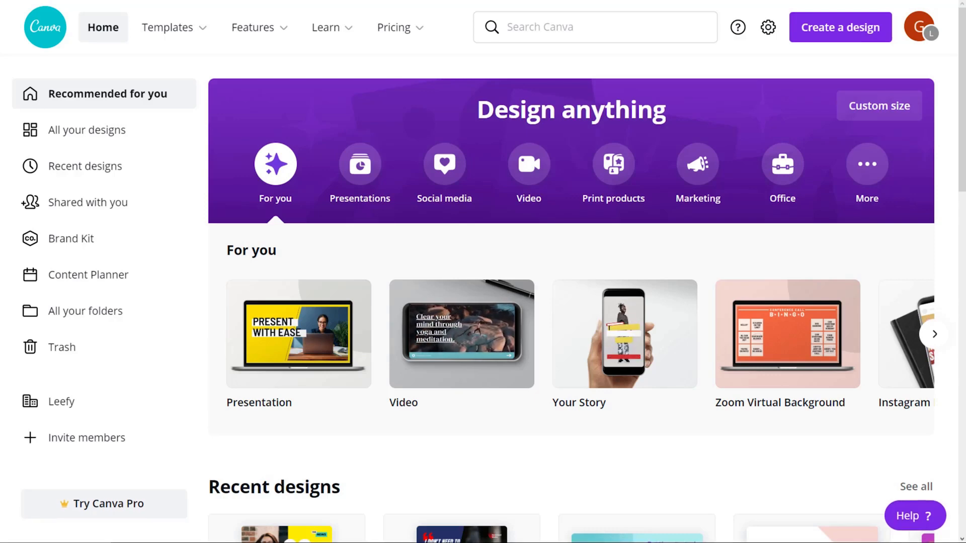
Step: Start an Edit photo design and upload leafy image 1.png from the computer
{"action": "left_click", "coordinate": [835, 32]}
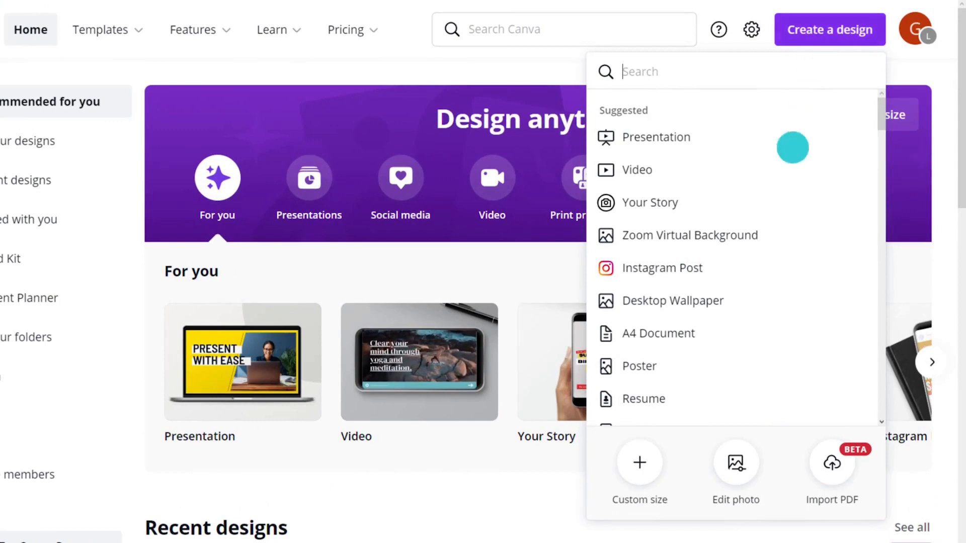
{"action": "left_click", "coordinate": [736, 458]}
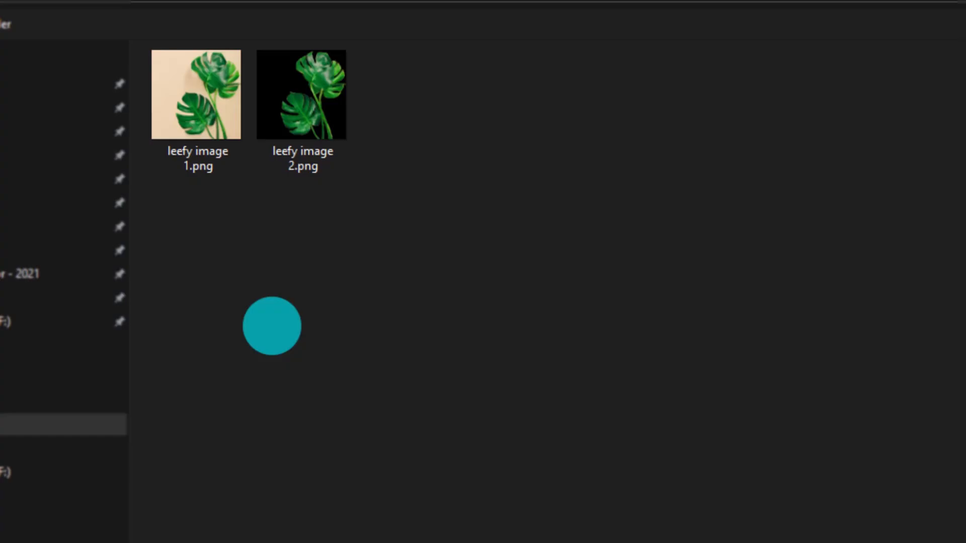
{"action": "double_click", "coordinate": [205, 97]}
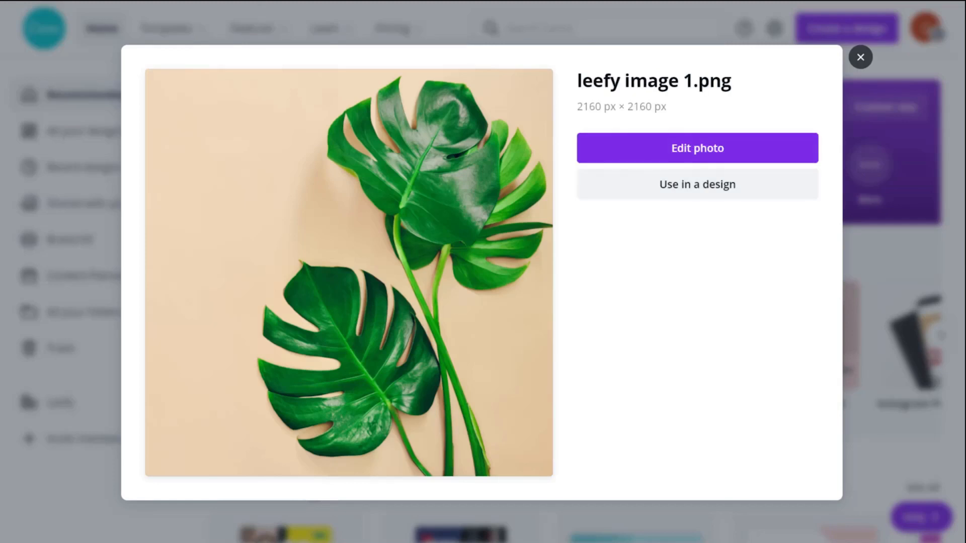
Step: Put the monstera photo in a new 2160 × 2160 design and enlarge its crop so leaves fill the page
{"action": "left_click", "coordinate": [678, 150]}
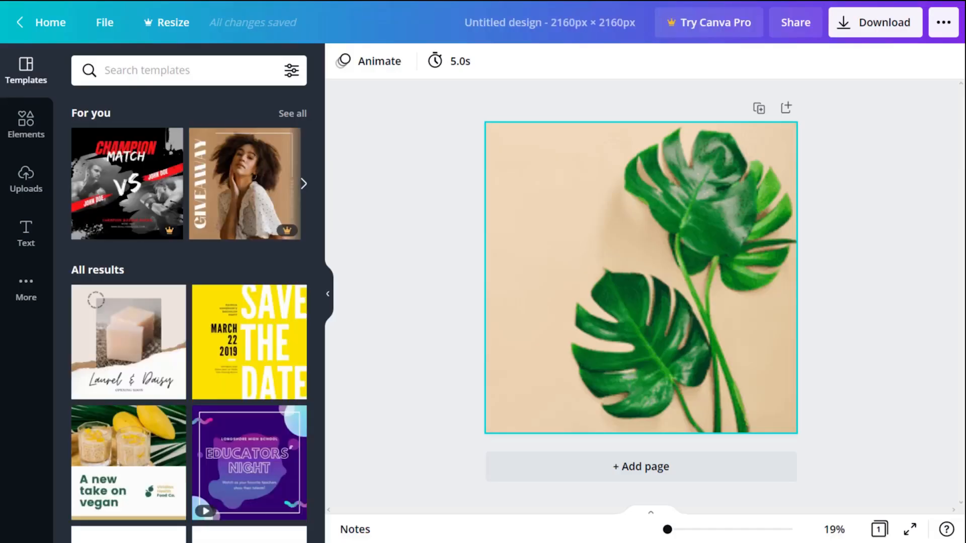
{"action": "left_click", "coordinate": [862, 297]}
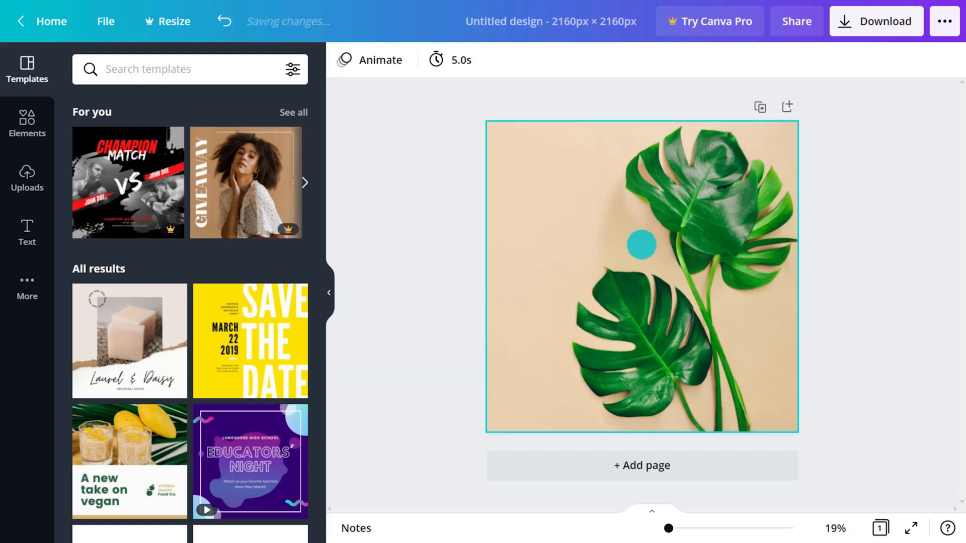
{"action": "double_click", "coordinate": [640, 244]}
{"action": "left_click_drag", "start_coordinate": [487, 123], "coordinate": [420, 78]}
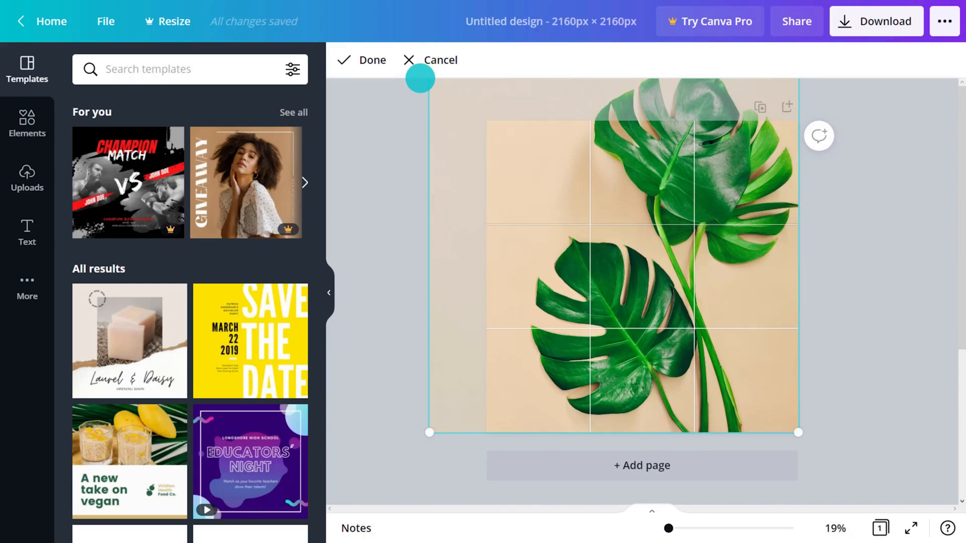
{"action": "left_click", "coordinate": [362, 60]}
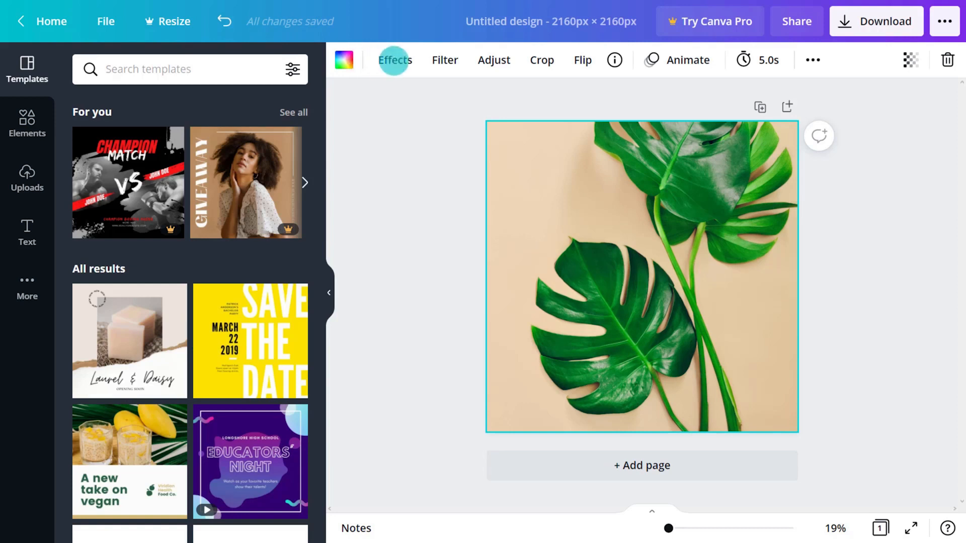
Step: Flip the leaf photo horizontally, try the Brightness slider, then bring up the filter presets
{"action": "left_click", "coordinate": [585, 60]}
{"action": "left_click", "coordinate": [591, 100]}
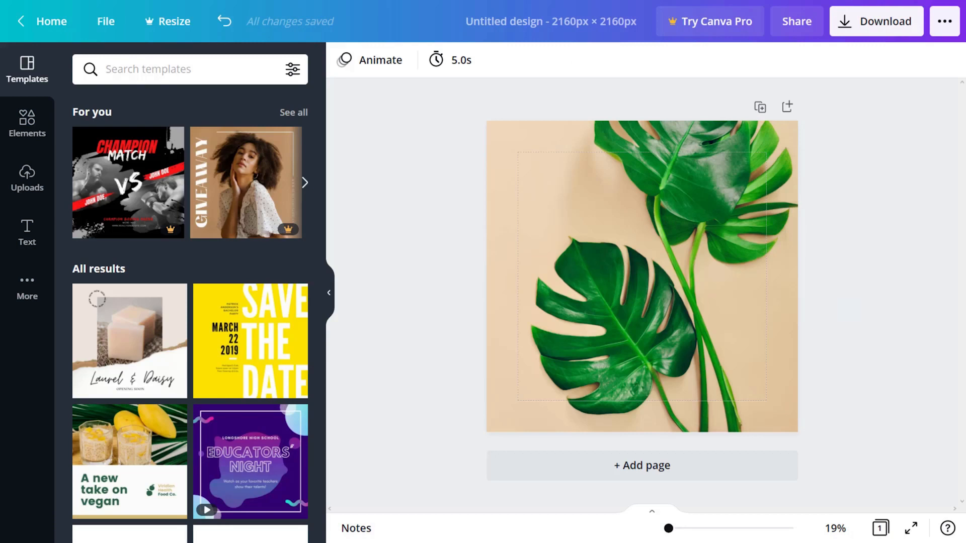
{"action": "left_click", "coordinate": [681, 259]}
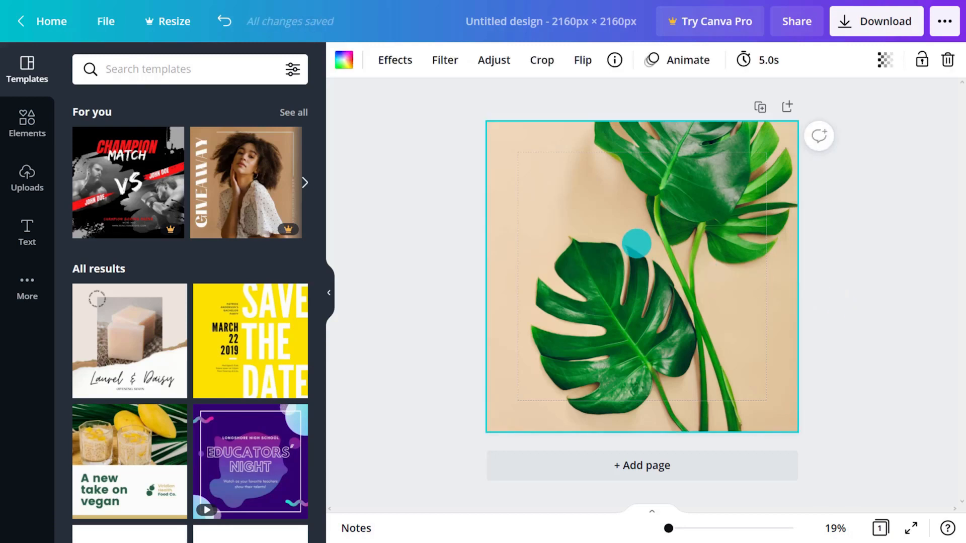
{"action": "left_click", "coordinate": [497, 61]}
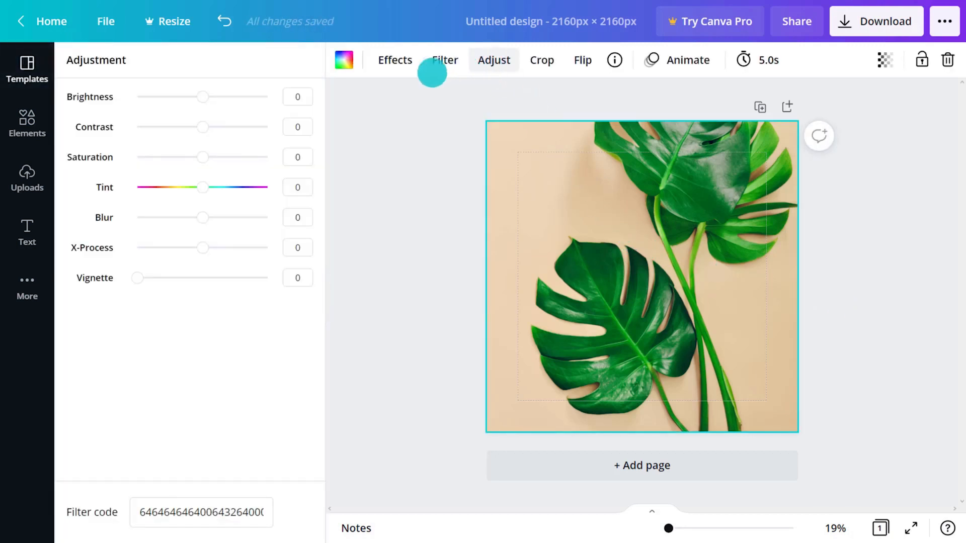
{"action": "mouse_move", "coordinate": [201, 95]}
{"action": "left_mouse_down"}
{"action": "mouse_move", "coordinate": [240, 96]}
{"action": "mouse_move", "coordinate": [161, 96]}
{"action": "mouse_move", "coordinate": [202, 96]}
{"action": "left_mouse_up"}
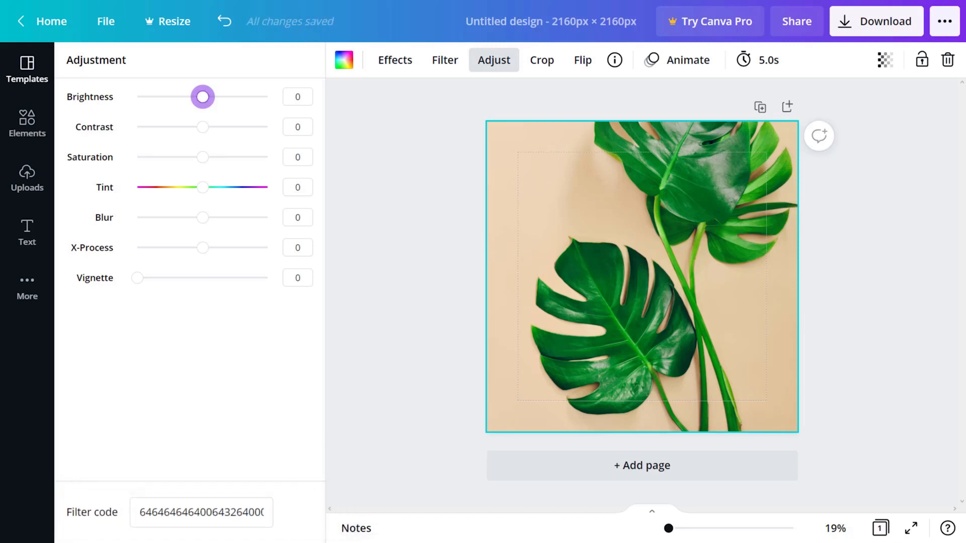
{"action": "left_click", "coordinate": [446, 61]}
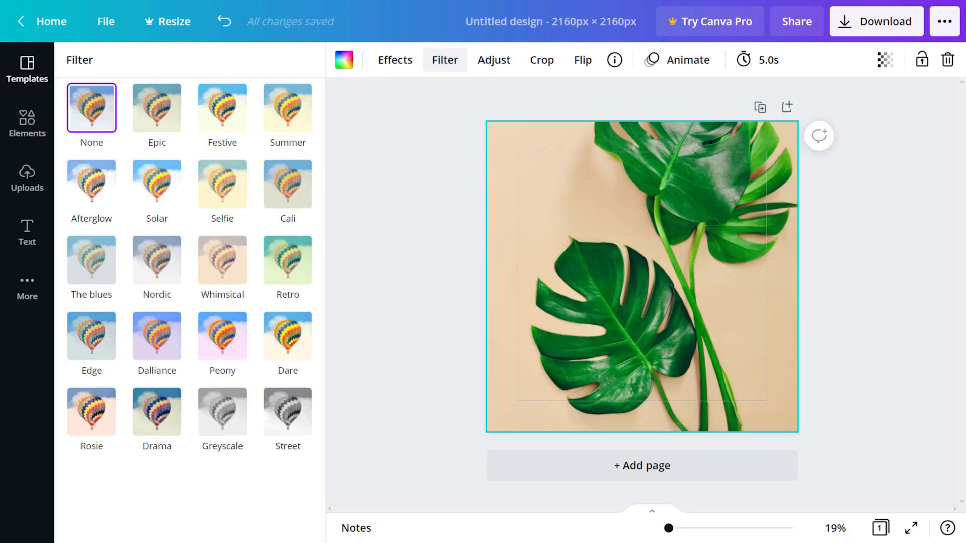
Step: Try the Street filter, revert to None, and bring up the photo Effects list
{"action": "left_click", "coordinate": [288, 410]}
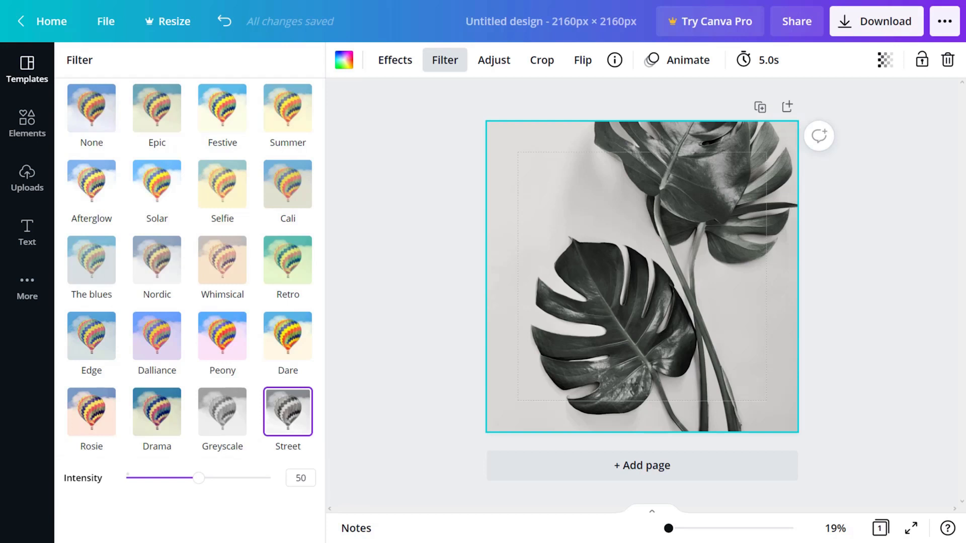
{"action": "left_click", "coordinate": [98, 120]}
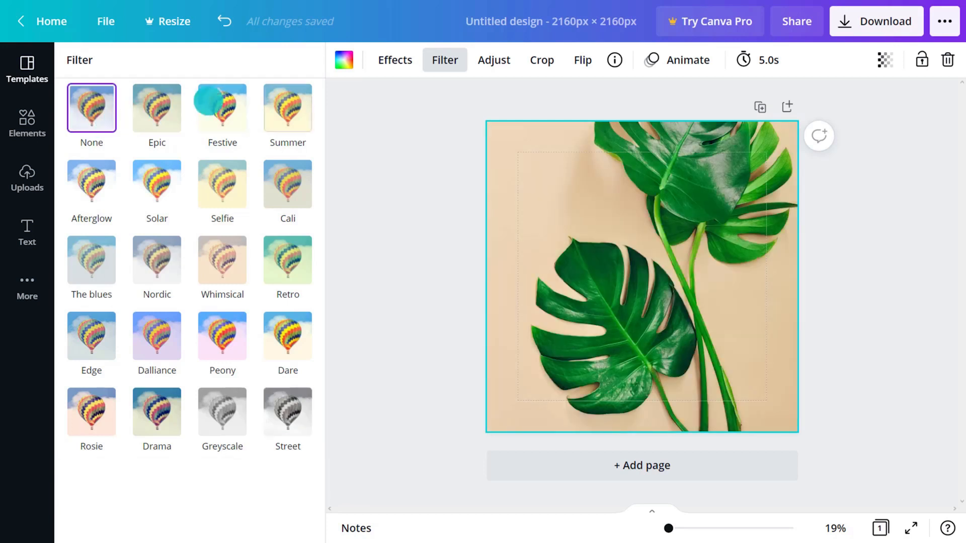
{"action": "left_click", "coordinate": [400, 65]}
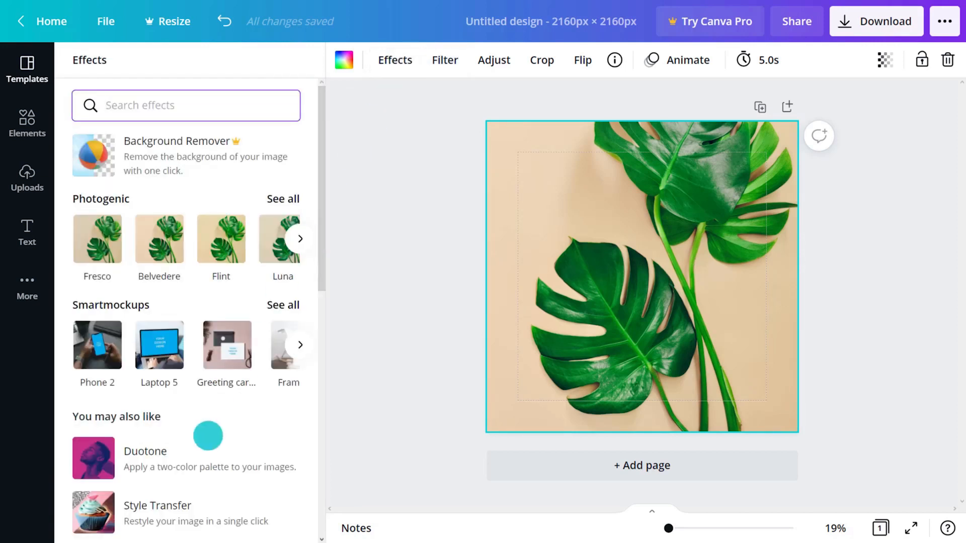
Step: Connect the Duotone effect and preview its Fuchsia style on the leaf photo
{"action": "left_click", "coordinate": [204, 450]}
{"action": "left_click", "coordinate": [191, 516]}
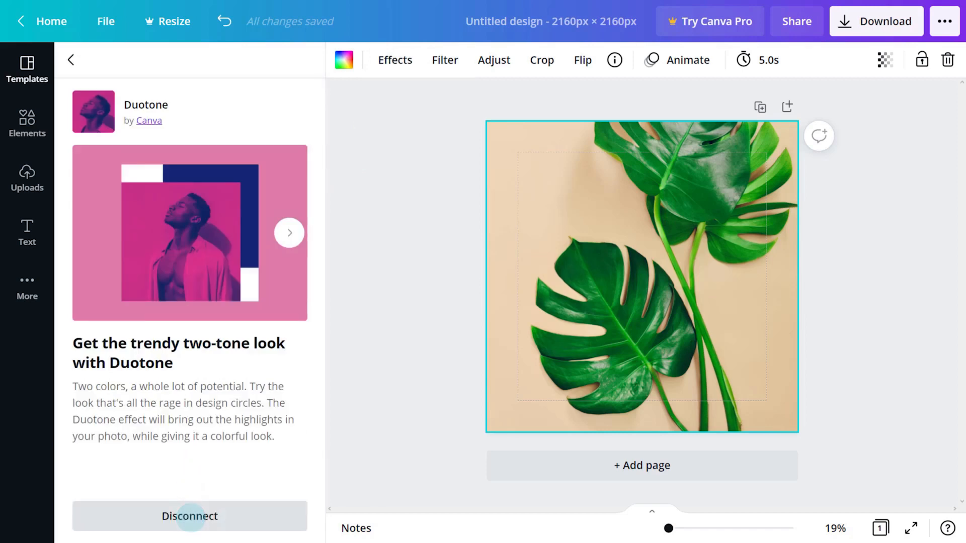
{"action": "left_click", "coordinate": [274, 411]}
{"action": "left_click", "coordinate": [275, 157]}
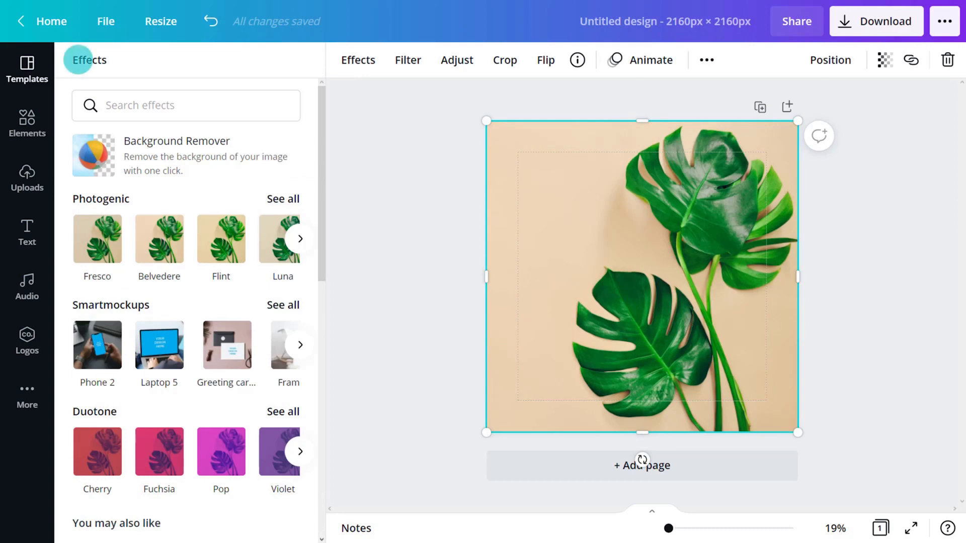
Step: Remove the photo's beige background with Background Remover and open the PNG download options
{"action": "left_click", "coordinate": [164, 155]}
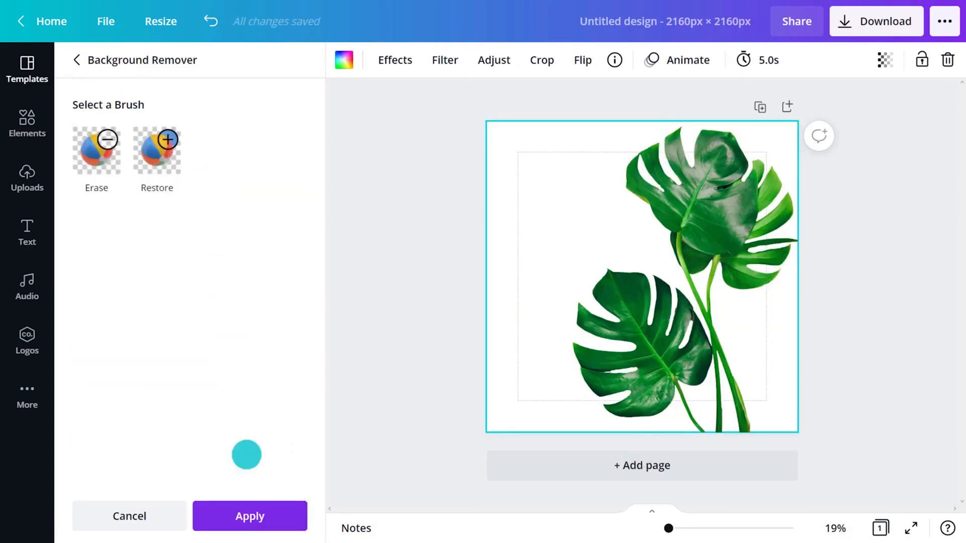
{"action": "left_click", "coordinate": [250, 516]}
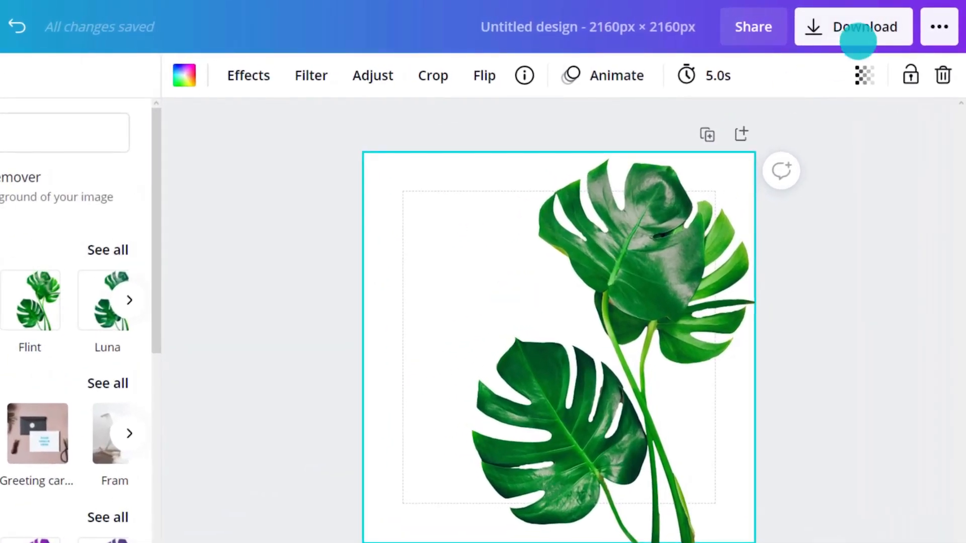
{"action": "left_click", "coordinate": [857, 40]}
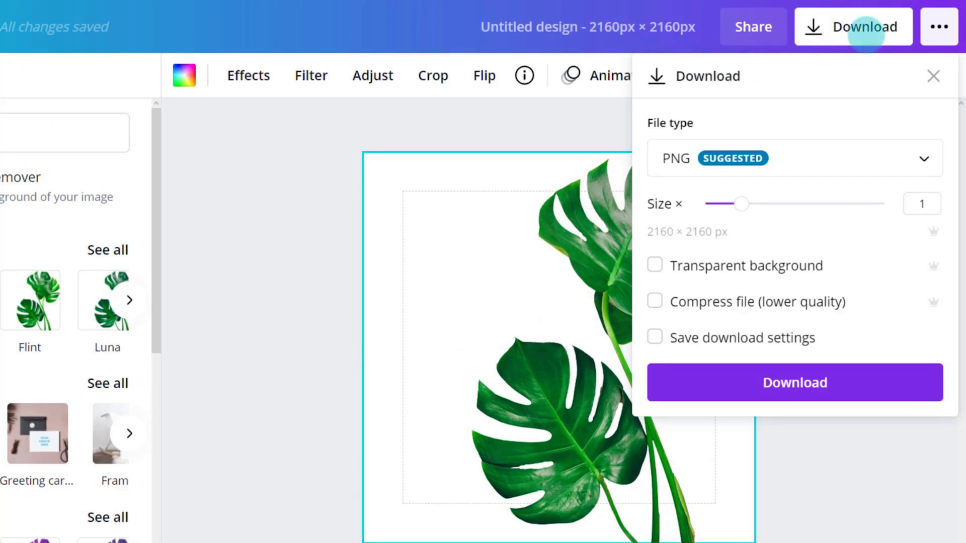
Step: Download the leaf image as a 2160 × 2160 PNG with a transparent background
{"action": "left_click", "coordinate": [654, 265]}
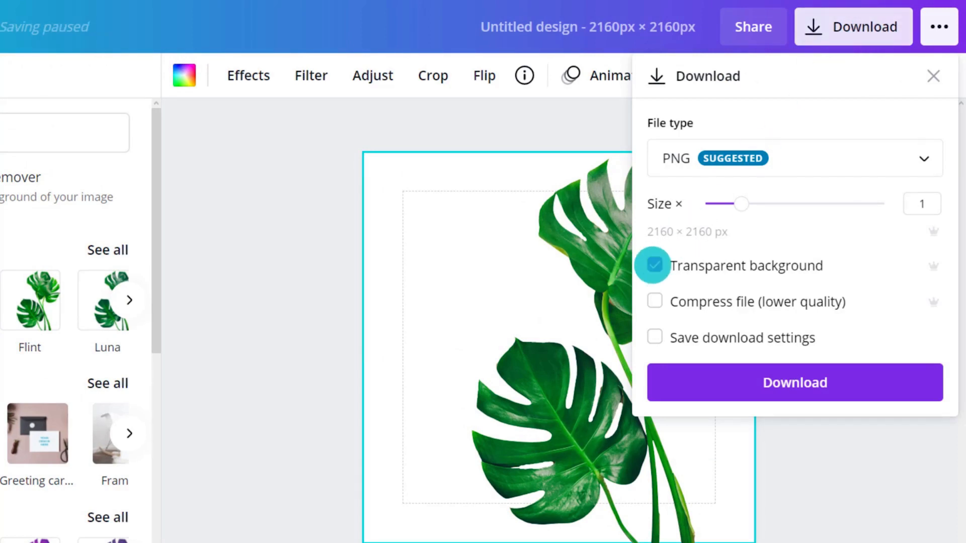
{"action": "left_click", "coordinate": [769, 368]}
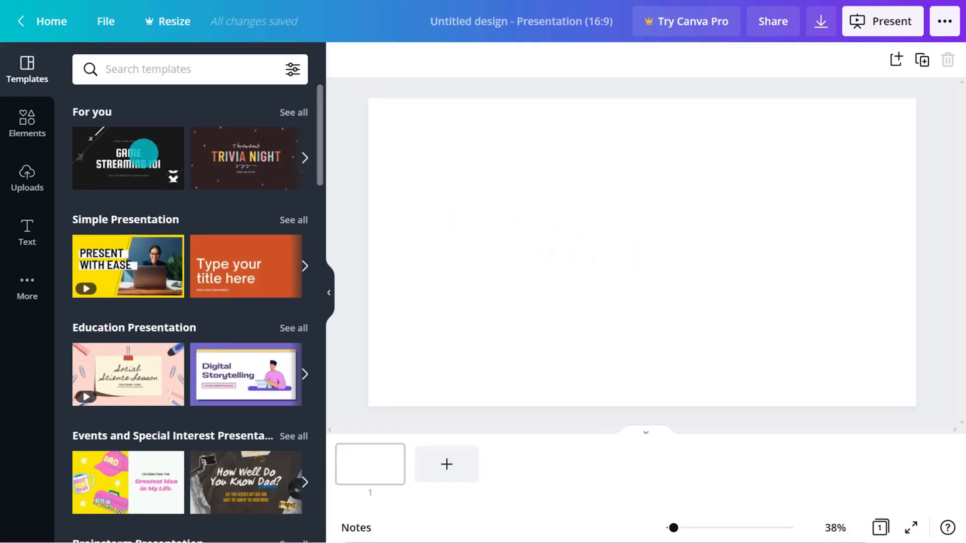
Step: Add a plain black straight line across the blank slide from the Lines & Shapes set
{"action": "left_click", "coordinate": [28, 123]}
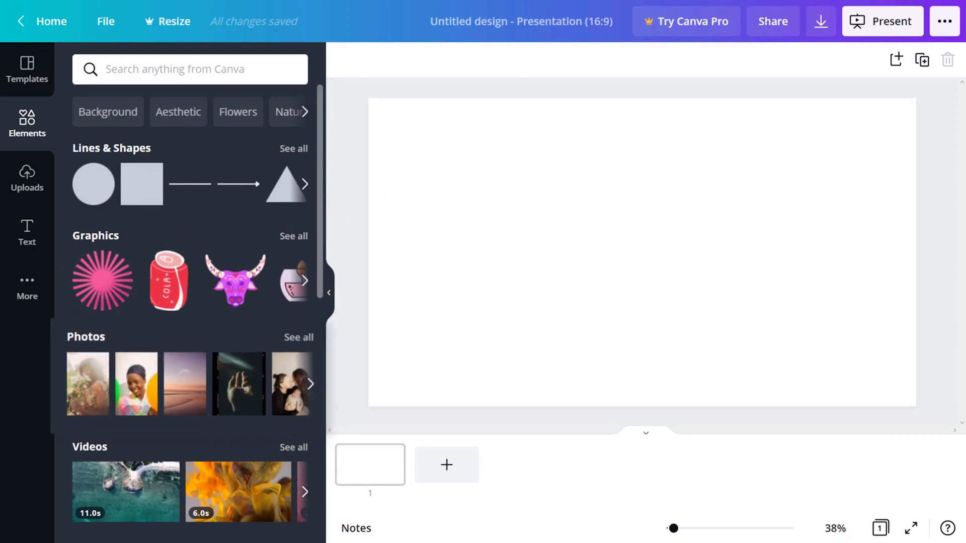
{"action": "scroll", "coordinate": [235, 382], "scroll_direction": "down", "scroll_amount": 10}
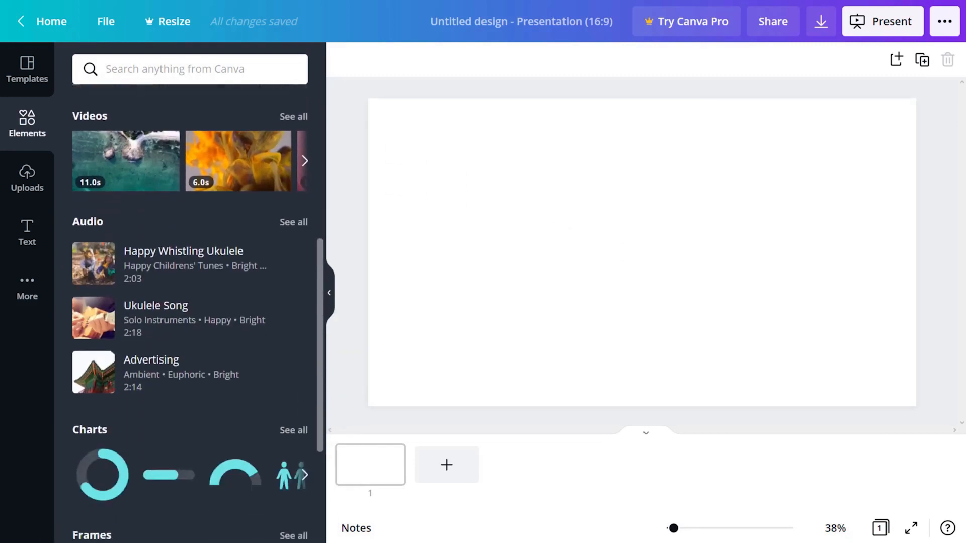
{"action": "scroll", "coordinate": [235, 386], "scroll_direction": "up", "scroll_amount": 10}
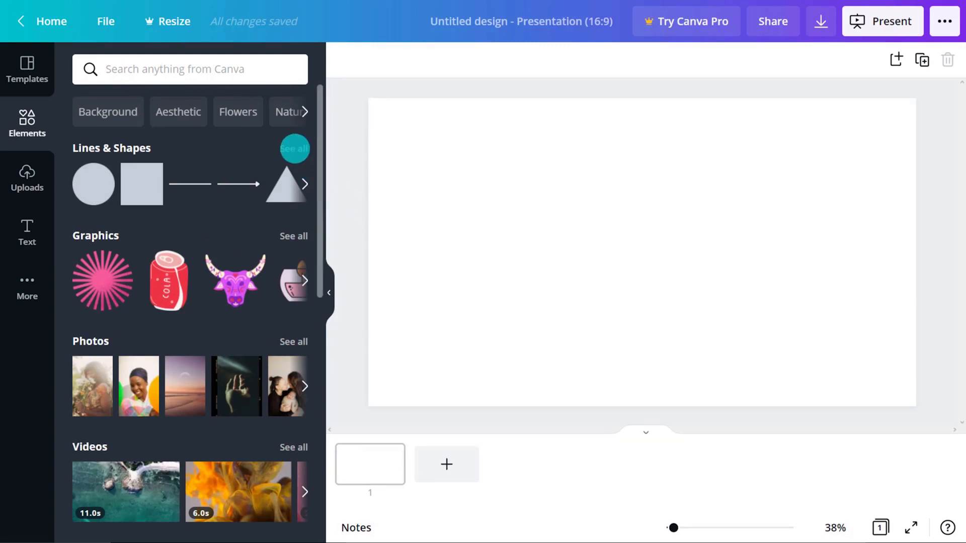
{"action": "left_click", "coordinate": [294, 148]}
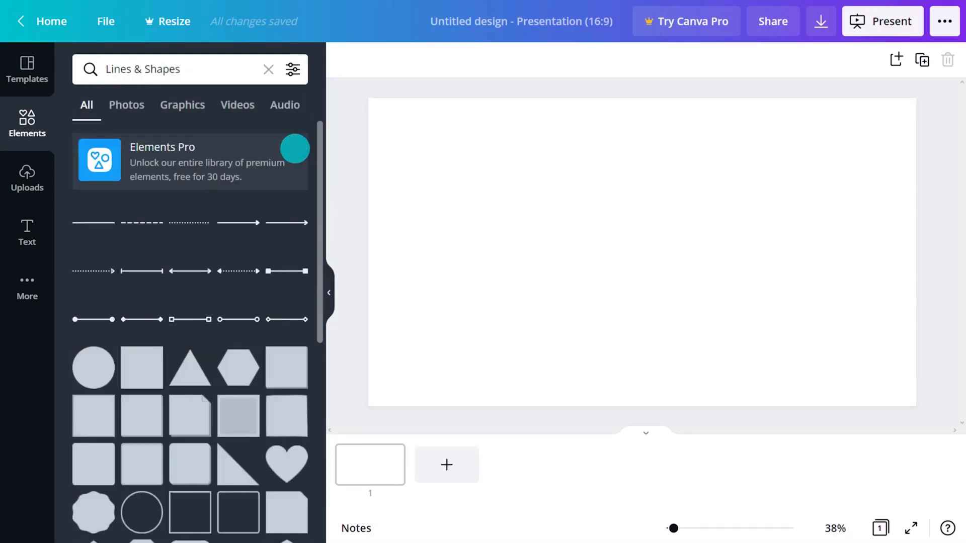
{"action": "key", "text": "l"}
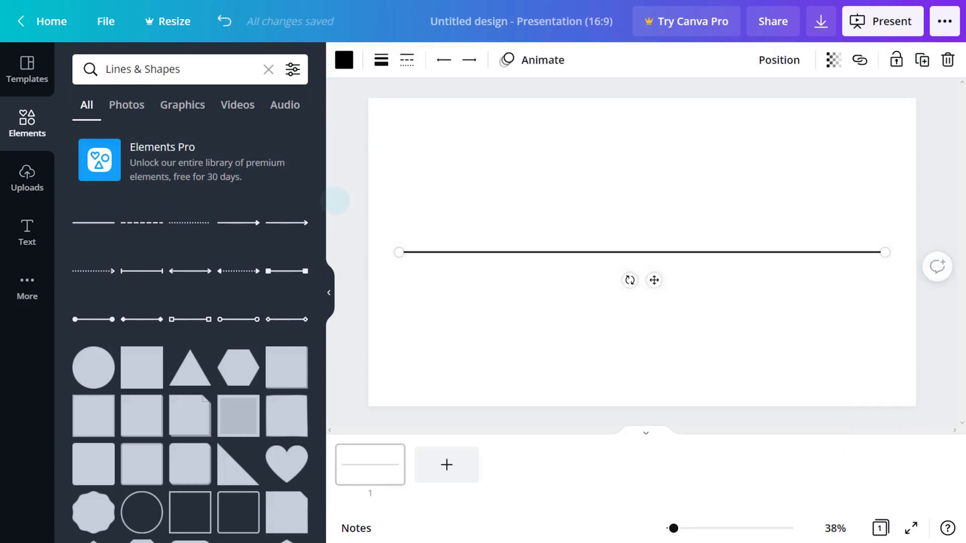
Step: Style the line purple, weight 22, dashed, with an arrow start and a circle end
{"action": "left_click", "coordinate": [342, 61]}
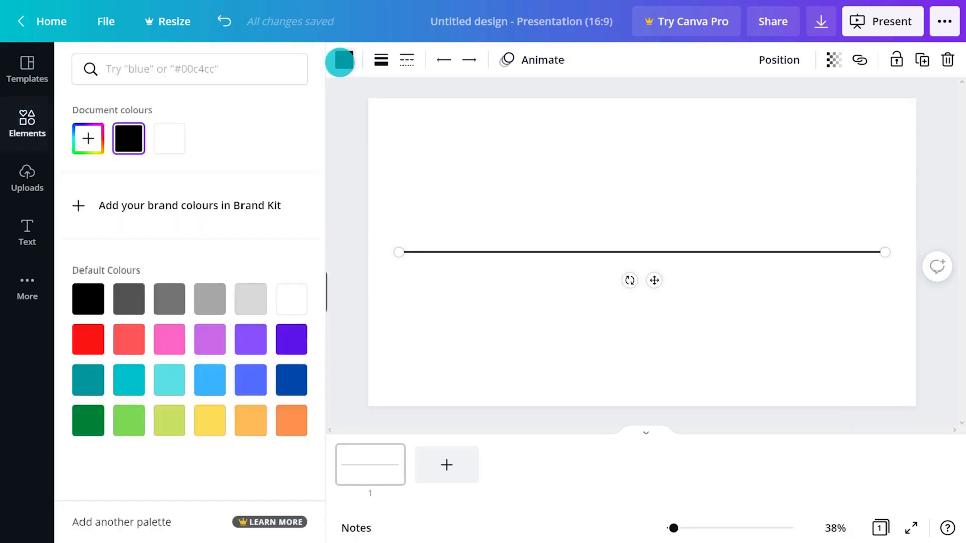
{"action": "left_click", "coordinate": [297, 330]}
{"action": "left_click", "coordinate": [381, 60]}
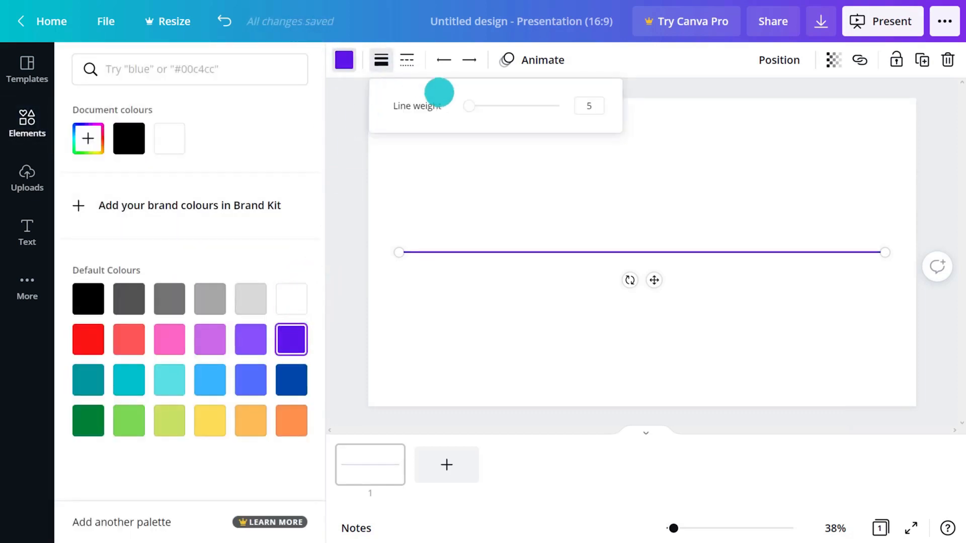
{"action": "left_click_drag", "start_coordinate": [466, 106], "coordinate": [484, 106]}
{"action": "left_click", "coordinate": [407, 60]}
{"action": "left_click", "coordinate": [437, 172]}
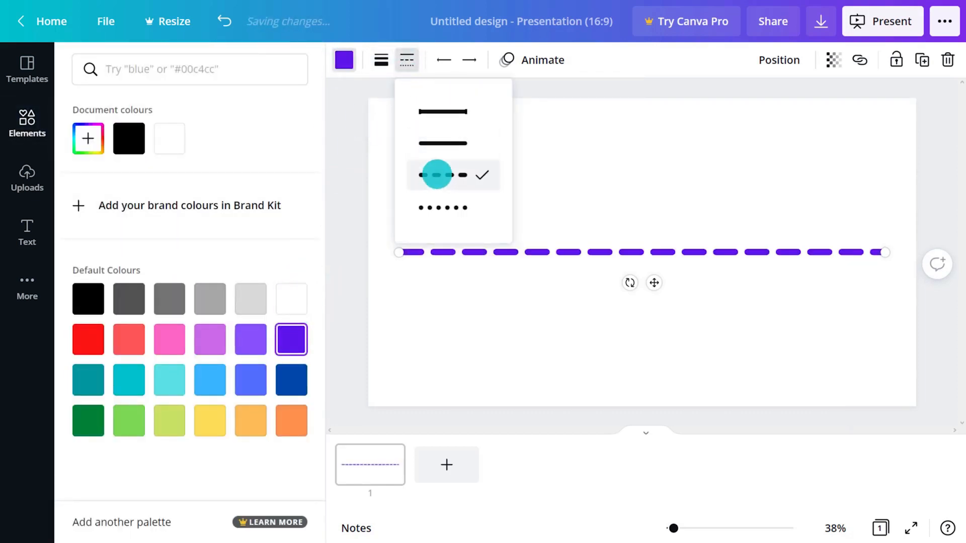
{"action": "left_click", "coordinate": [444, 60]}
{"action": "left_click", "coordinate": [462, 212]}
{"action": "left_click", "coordinate": [470, 60]}
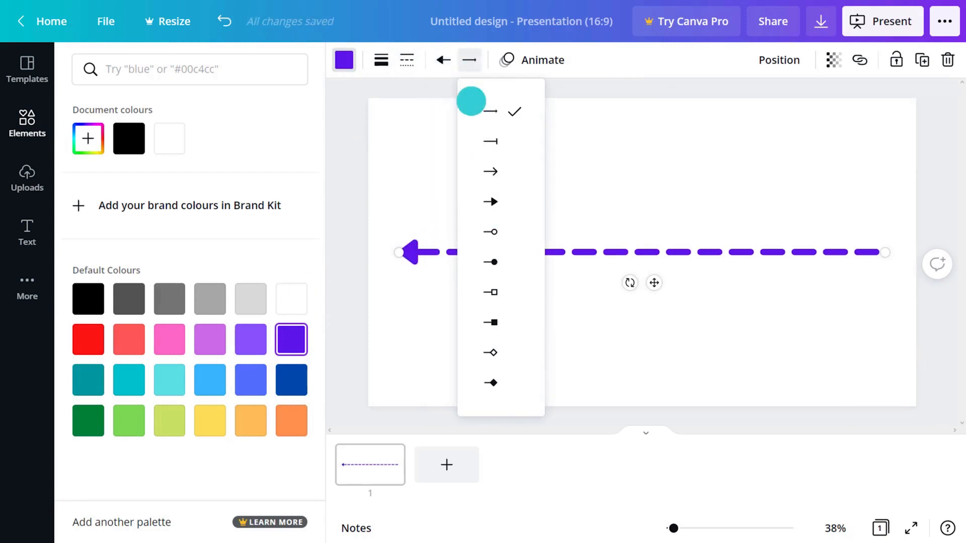
{"action": "left_click", "coordinate": [508, 228]}
{"action": "key", "text": "Escape"}
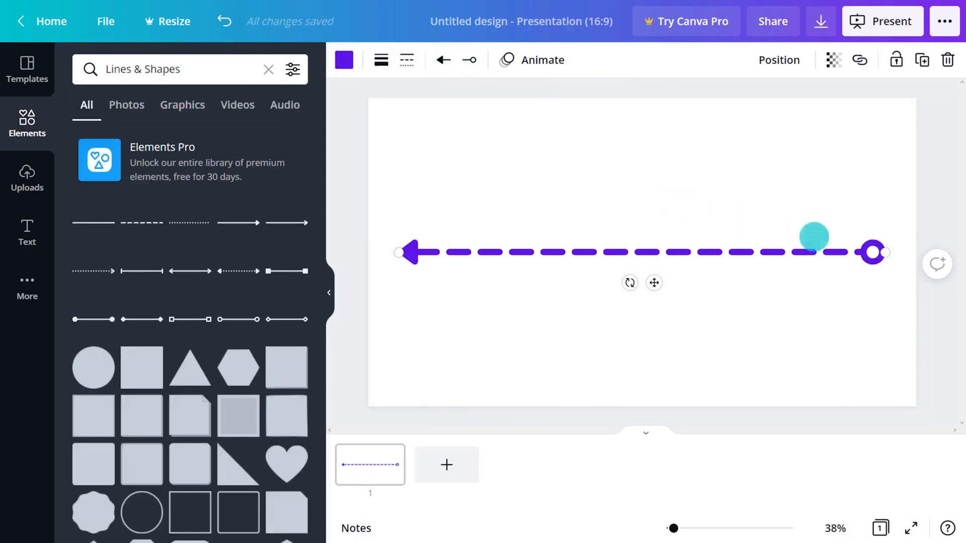
Step: Angle, then level and raise the dashed purple arrow, and finally delete it
{"action": "mouse_move", "coordinate": [869, 246]}
{"action": "left_mouse_down"}
{"action": "mouse_move", "coordinate": [673, 161]}
{"action": "mouse_move", "coordinate": [539, 151]}
{"action": "mouse_move", "coordinate": [871, 254]}
{"action": "left_mouse_up"}
{"action": "mouse_move", "coordinate": [642, 280]}
{"action": "left_mouse_down"}
{"action": "mouse_move", "coordinate": [645, 242]}
{"action": "mouse_move", "coordinate": [654, 283]}
{"action": "left_mouse_up"}
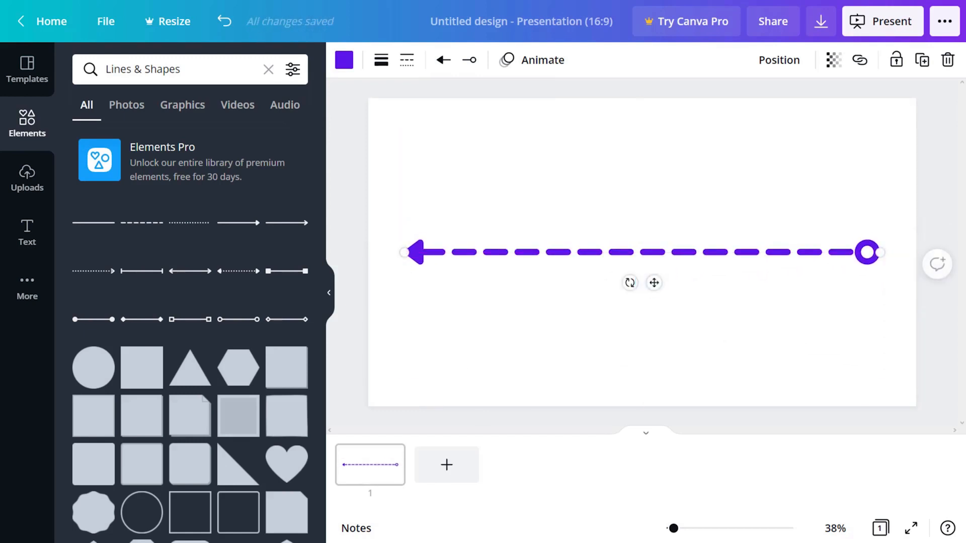
{"action": "key", "text": "Delete"}
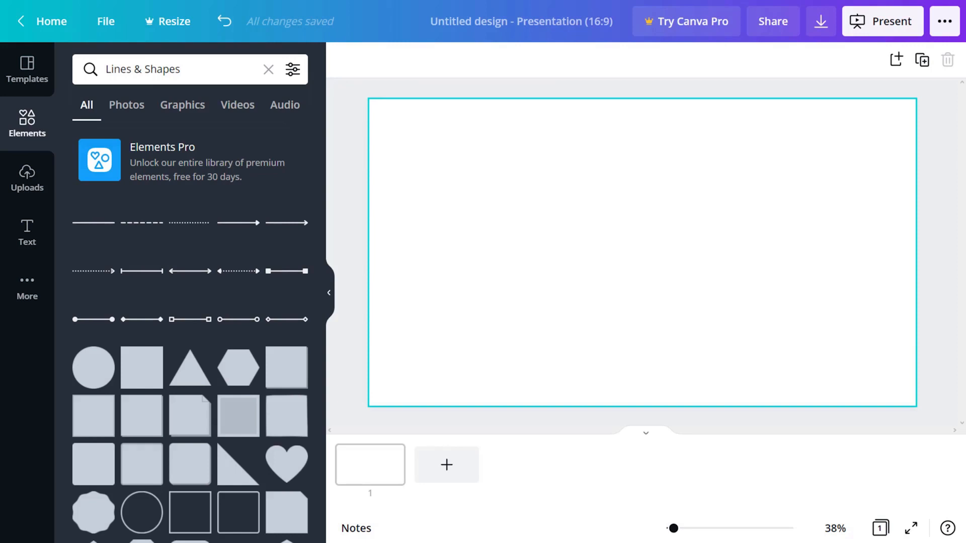
{"action": "key", "text": "r"}
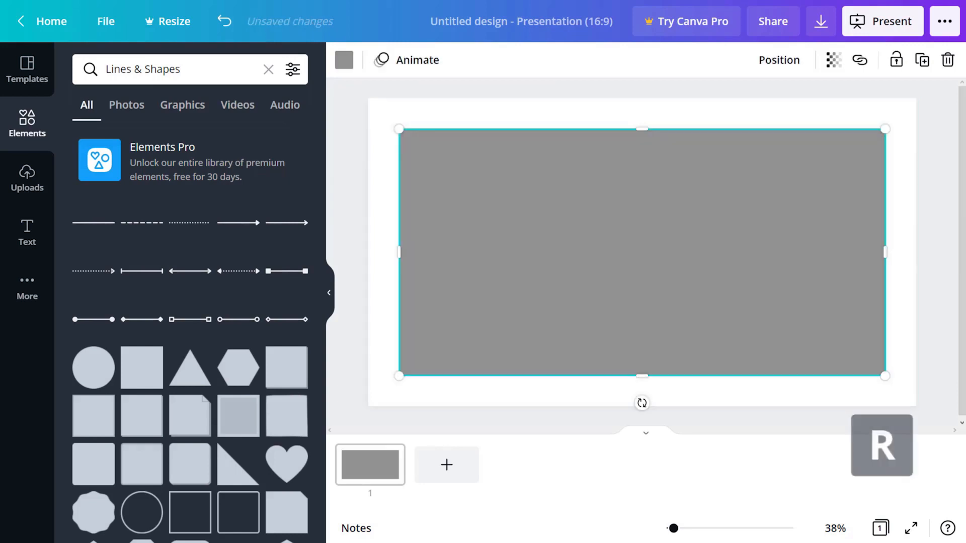
{"action": "key", "text": "c"}
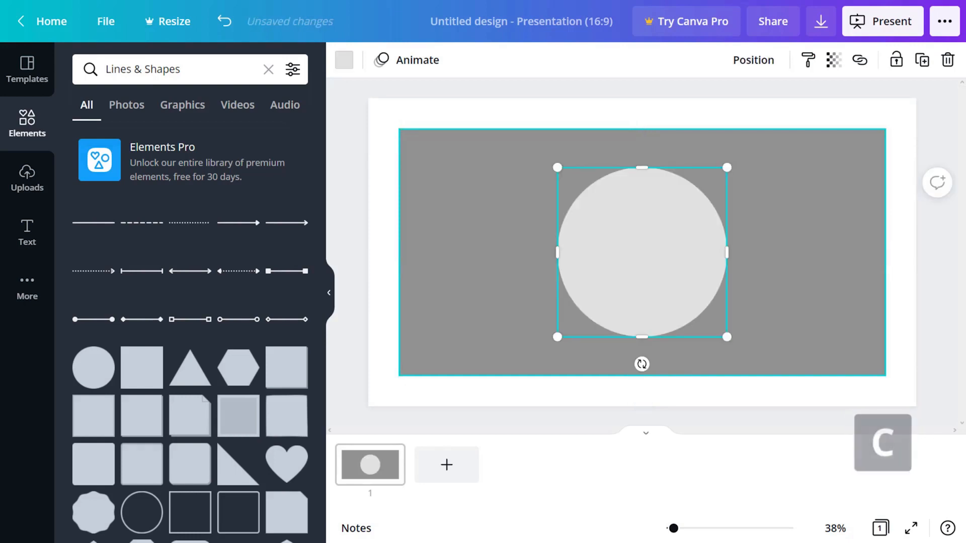
{"action": "left_click_drag", "start_coordinate": [398, 257], "coordinate": [480, 243]}
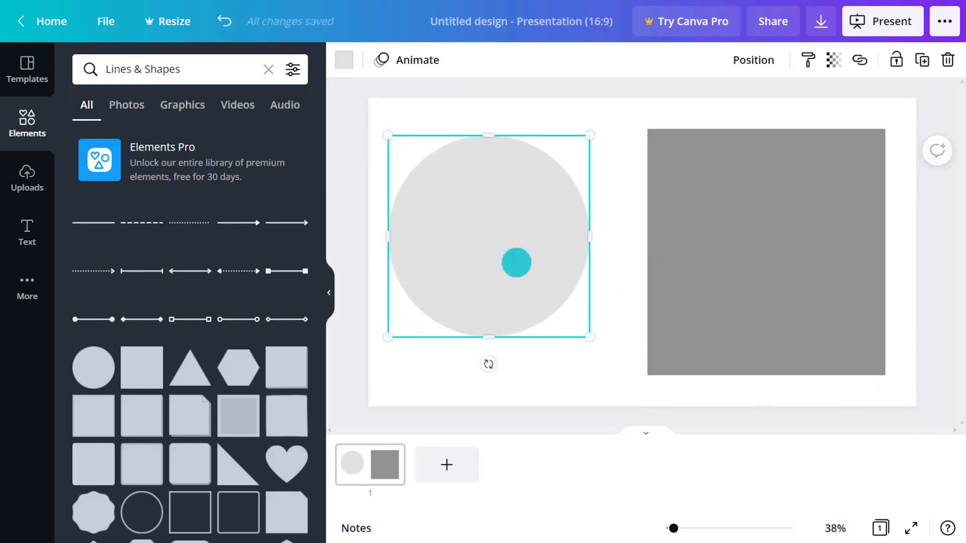
{"action": "left_click_drag", "start_coordinate": [589, 337], "coordinate": [625, 370]}
{"action": "left_click", "coordinate": [646, 382]}
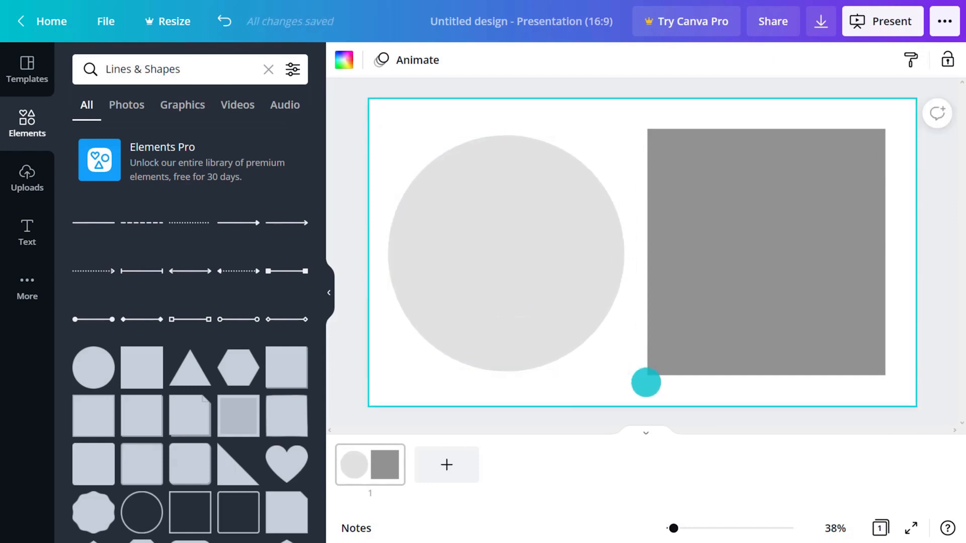
{"action": "left_click", "coordinate": [519, 253]}
{"action": "left_click", "coordinate": [341, 59]}
{"action": "left_click", "coordinate": [291, 420]}
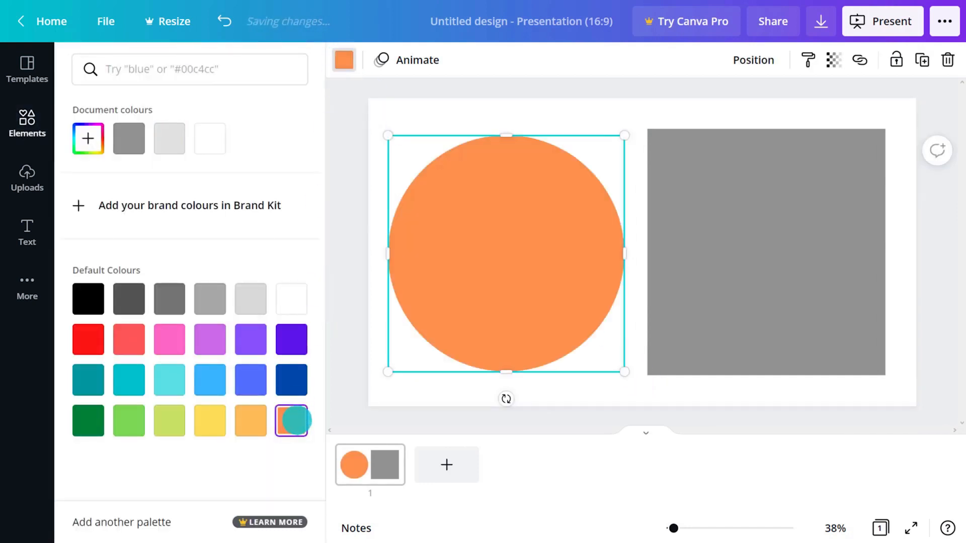
{"action": "left_click", "coordinate": [804, 249]}
{"action": "left_click", "coordinate": [292, 380]}
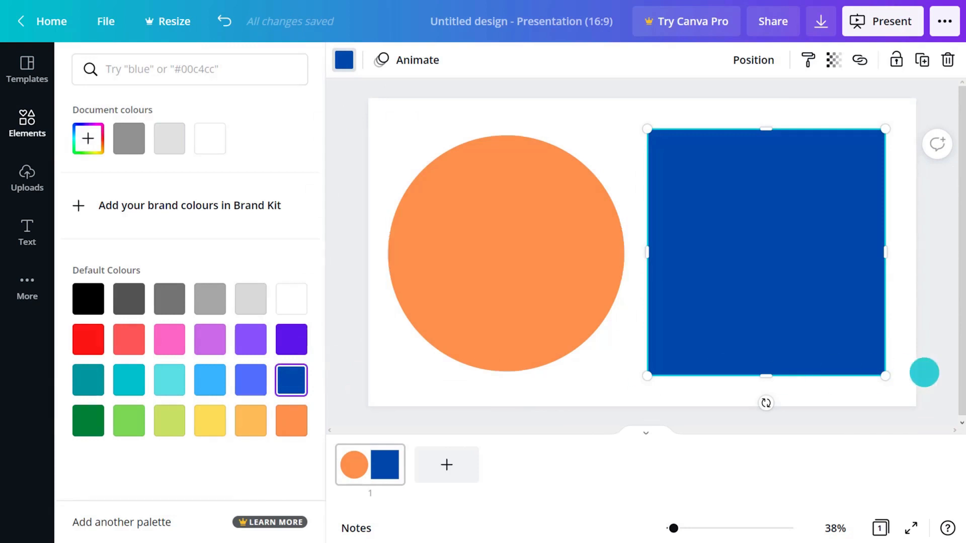
{"action": "left_click", "coordinate": [923, 371]}
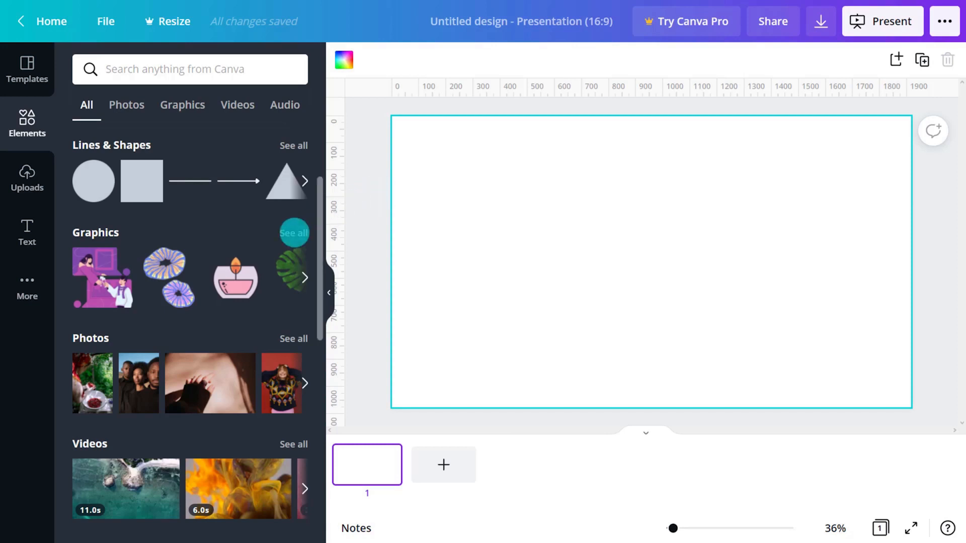
Step: Filter the elements library to Graphics and browse its sections
{"action": "left_click", "coordinate": [294, 233]}
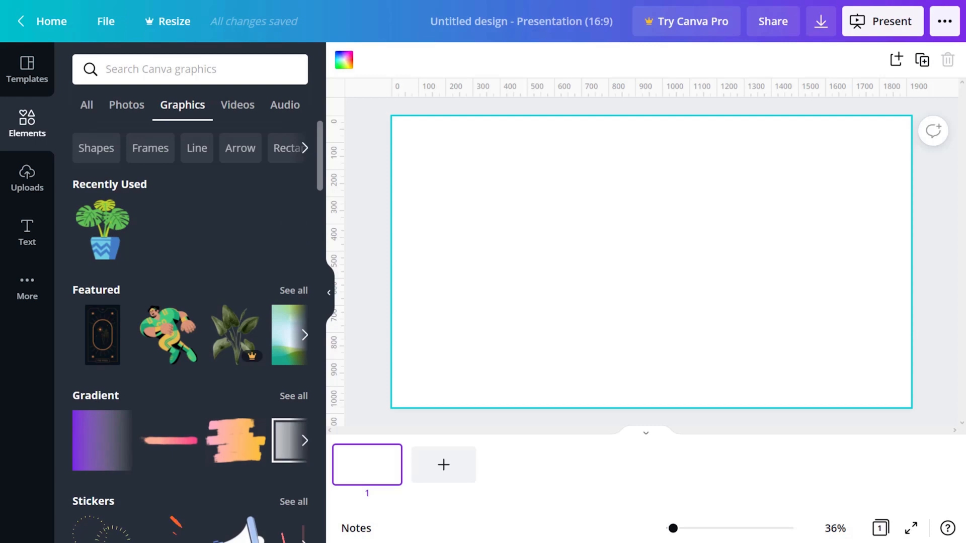
{"action": "scroll", "coordinate": [190, 327], "scroll_direction": "down", "scroll_amount": 20}
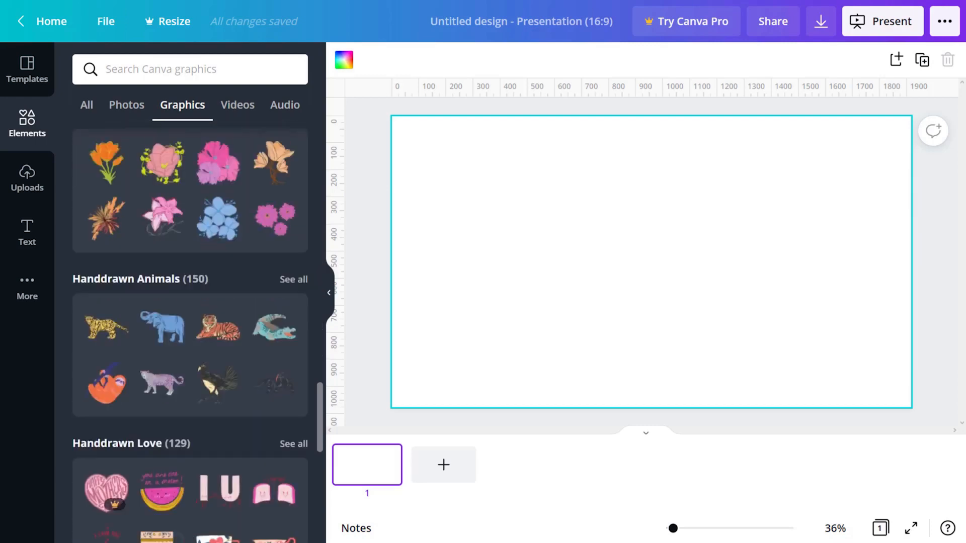
{"action": "scroll", "coordinate": [274, 229], "scroll_direction": "down", "scroll_amount": 20}
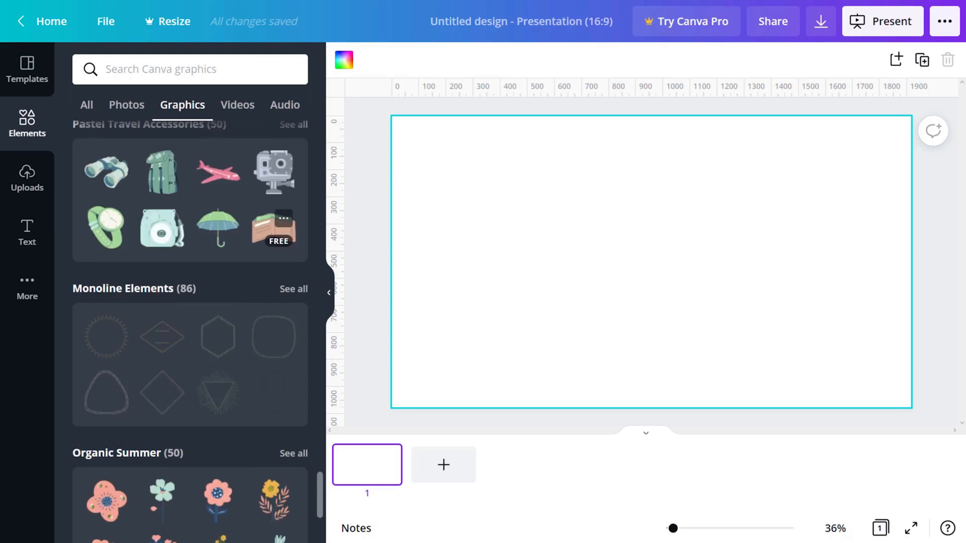
{"action": "scroll", "coordinate": [274, 229], "scroll_direction": "down", "scroll_amount": 5}
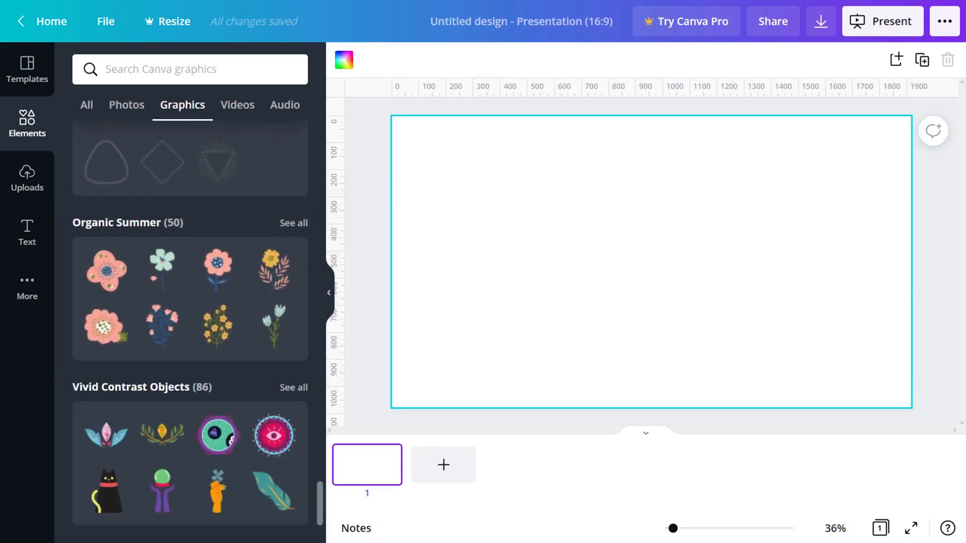
{"action": "scroll", "coordinate": [190, 323], "scroll_direction": "up", "scroll_amount": 20}
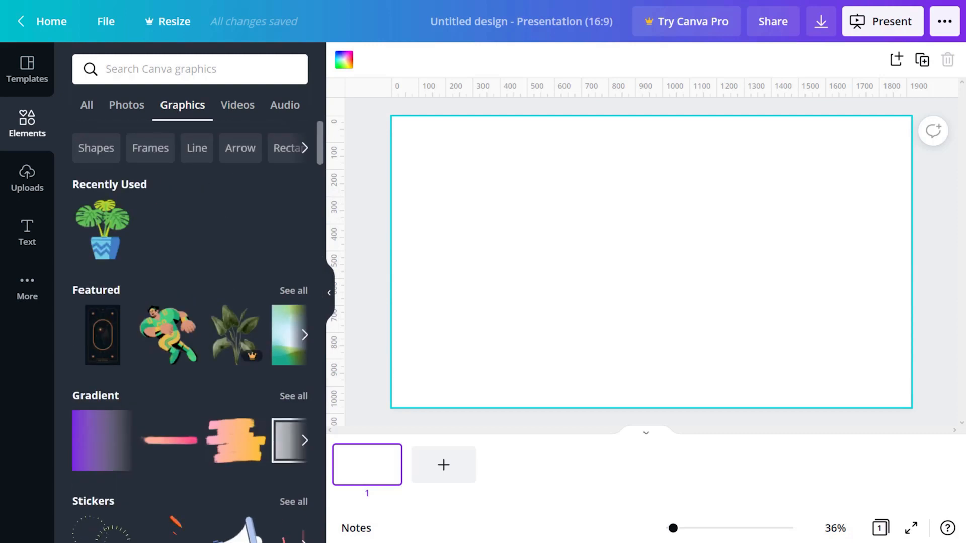
Step: Search graphics for 'plants' and scroll through the potted and leafy plant results
{"action": "left_click", "coordinate": [229, 73]}
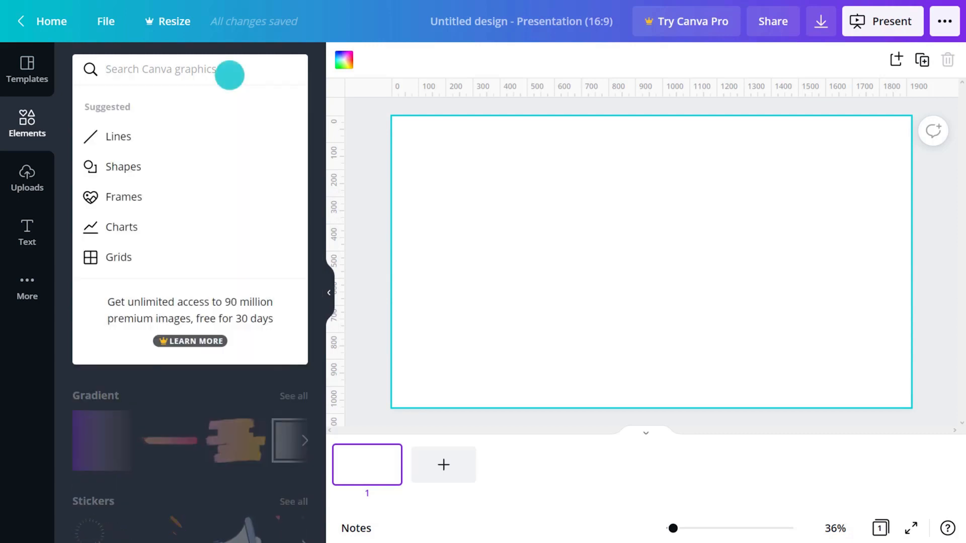
{"action": "type", "text": "plants"}
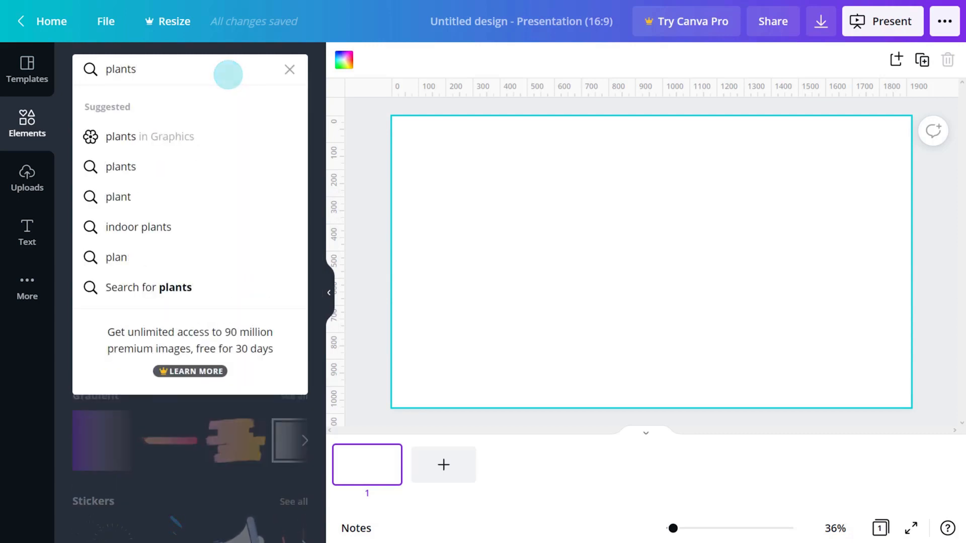
{"action": "key", "text": "Return"}
{"action": "scroll", "coordinate": [190, 332], "scroll_direction": "down", "scroll_amount": 5}
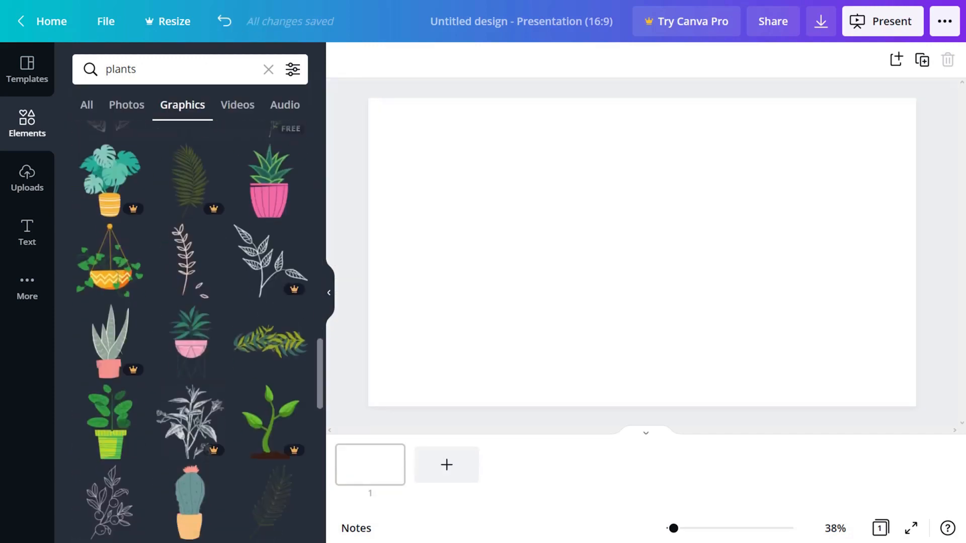
{"action": "scroll", "coordinate": [293, 224], "scroll_direction": "down", "scroll_amount": 5}
{"action": "left_click", "coordinate": [193, 437]}
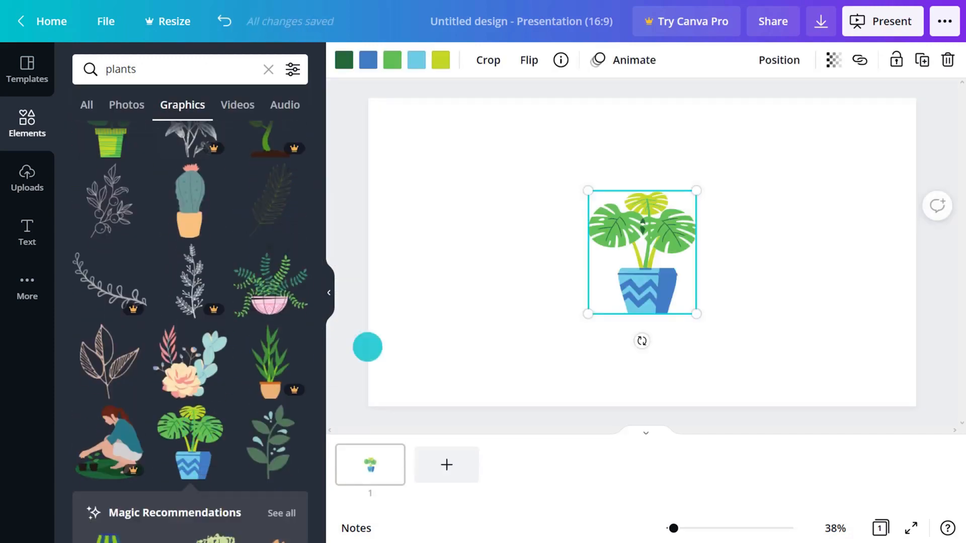
{"action": "left_click_drag", "start_coordinate": [695, 191], "coordinate": [754, 125]}
{"action": "left_click_drag", "start_coordinate": [589, 314], "coordinate": [534, 376]}
{"action": "left_click", "coordinate": [369, 60]}
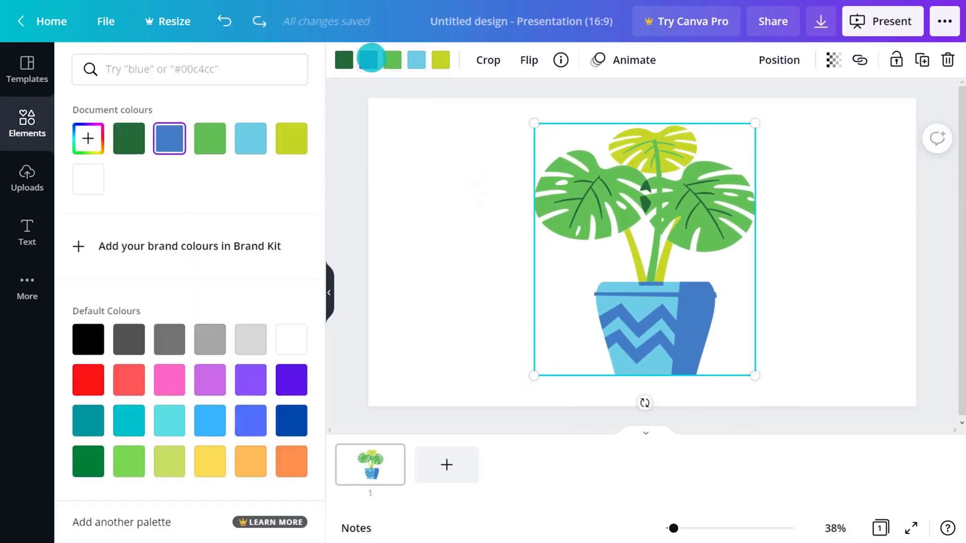
{"action": "left_click", "coordinate": [88, 378]}
{"action": "left_click", "coordinate": [416, 59]}
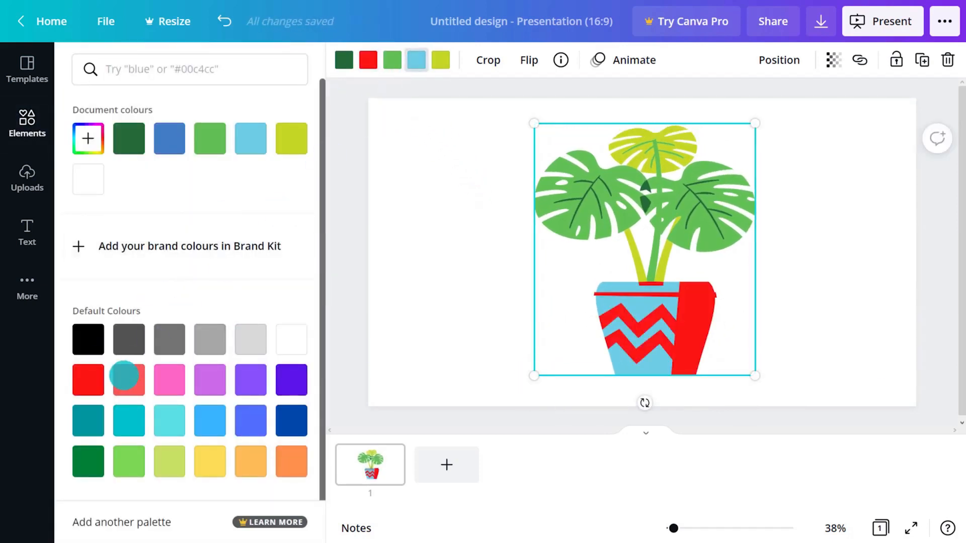
{"action": "left_click", "coordinate": [123, 375]}
{"action": "left_click", "coordinate": [484, 59]}
{"action": "left_click_drag", "start_coordinate": [534, 123], "coordinate": [580, 127]}
{"action": "left_click_drag", "start_coordinate": [754, 128], "coordinate": [725, 126]}
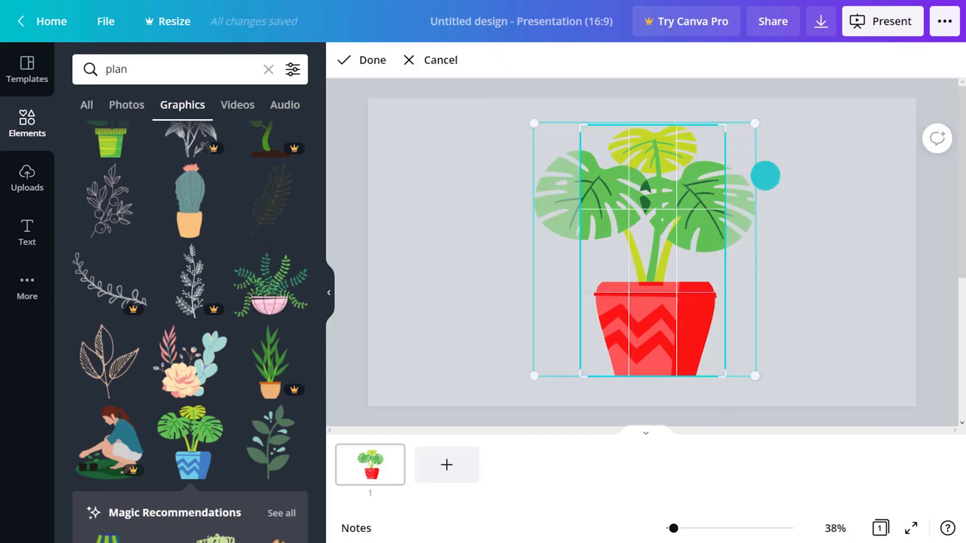
{"action": "left_click", "coordinate": [764, 175]}
{"action": "left_click", "coordinate": [522, 63]}
{"action": "left_click", "coordinate": [525, 101]}
{"action": "left_click", "coordinate": [527, 103]}
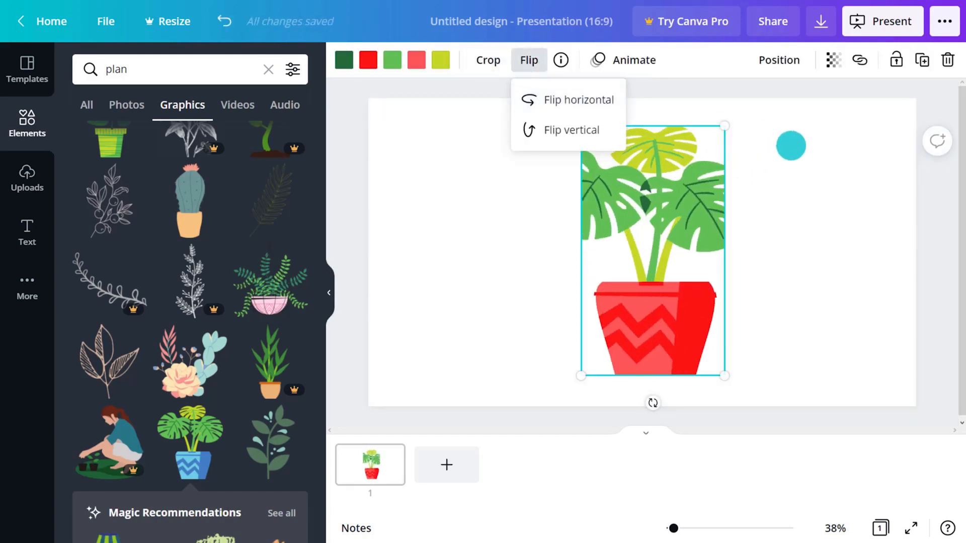
{"action": "left_click", "coordinate": [791, 146]}
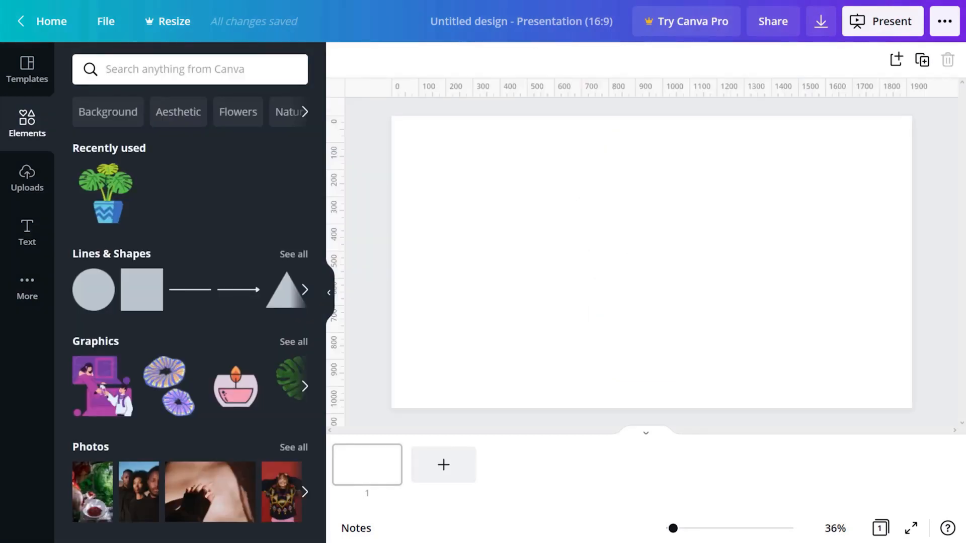
Step: Add a Charts tab from More to show bar, line, pie, donut and progress charts
{"action": "scroll", "coordinate": [258, 183], "scroll_direction": "down", "scroll_amount": 10}
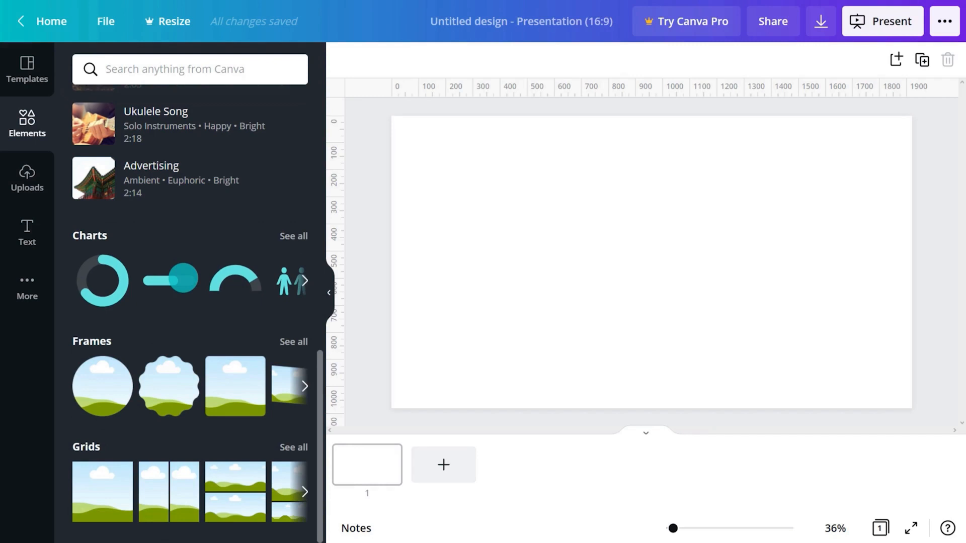
{"action": "left_click", "coordinate": [28, 286]}
{"action": "left_click", "coordinate": [154, 256]}
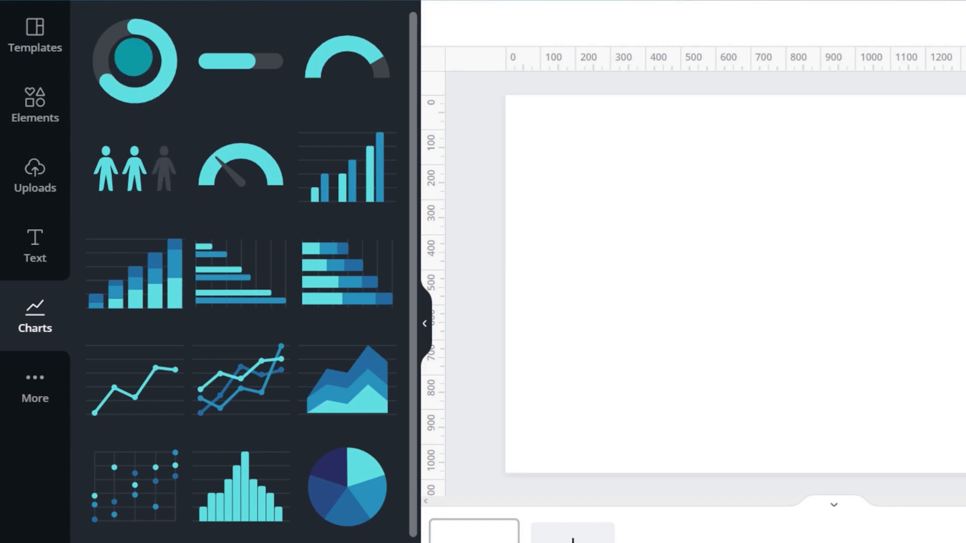
Step: Try a radial progress chart at 48% with line weight 14 and a label, then delete it
{"action": "left_click", "coordinate": [134, 60]}
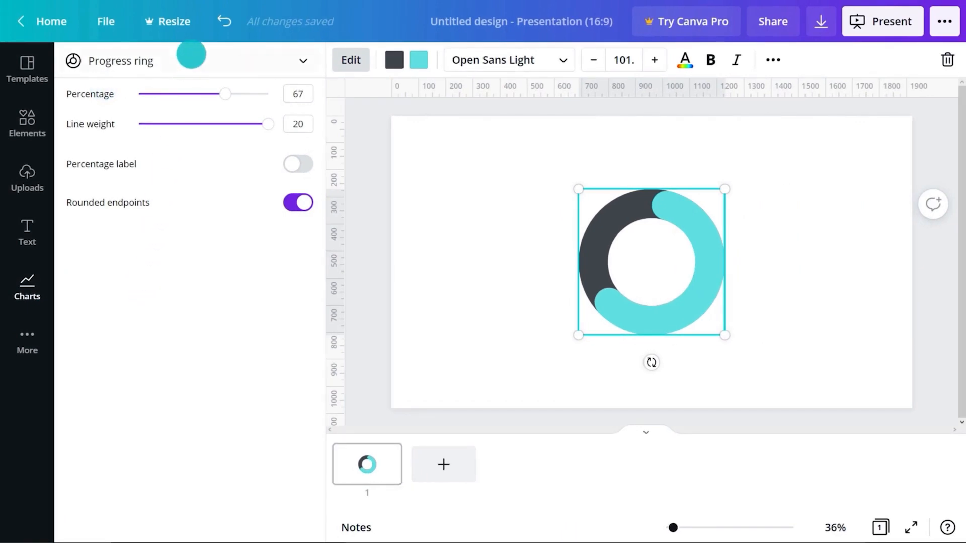
{"action": "left_click", "coordinate": [190, 54]}
{"action": "left_click", "coordinate": [193, 93]}
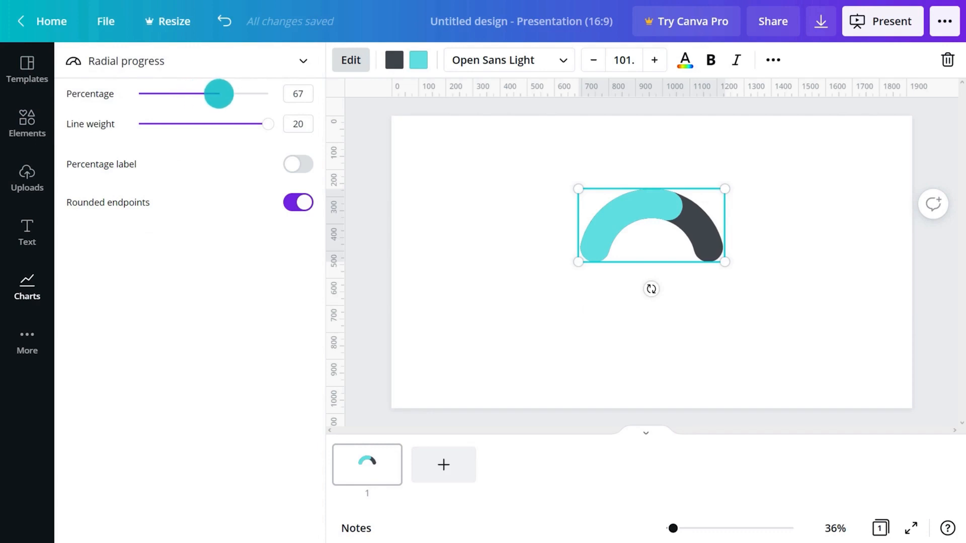
{"action": "left_click_drag", "start_coordinate": [220, 93], "coordinate": [200, 93]}
{"action": "left_click_drag", "start_coordinate": [265, 124], "coordinate": [227, 123]}
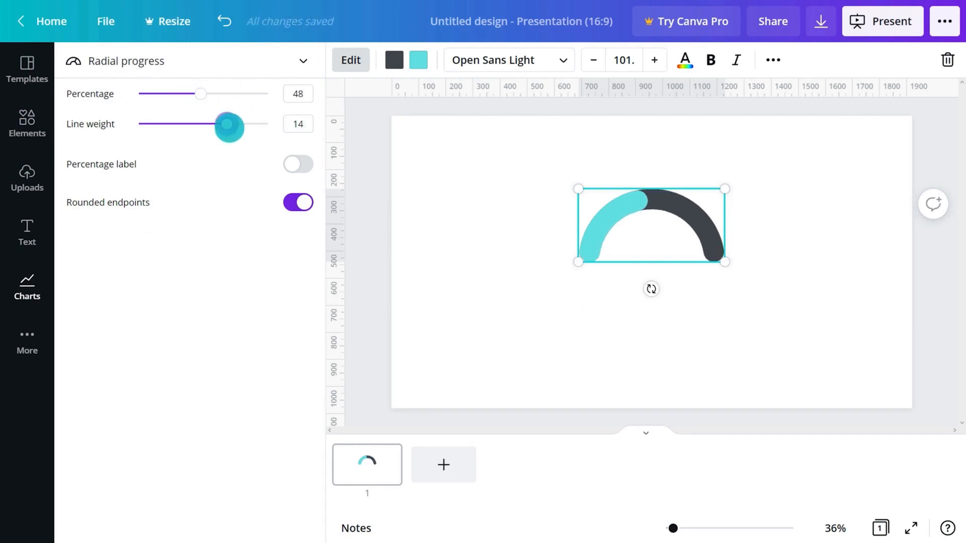
{"action": "left_click", "coordinate": [297, 163]}
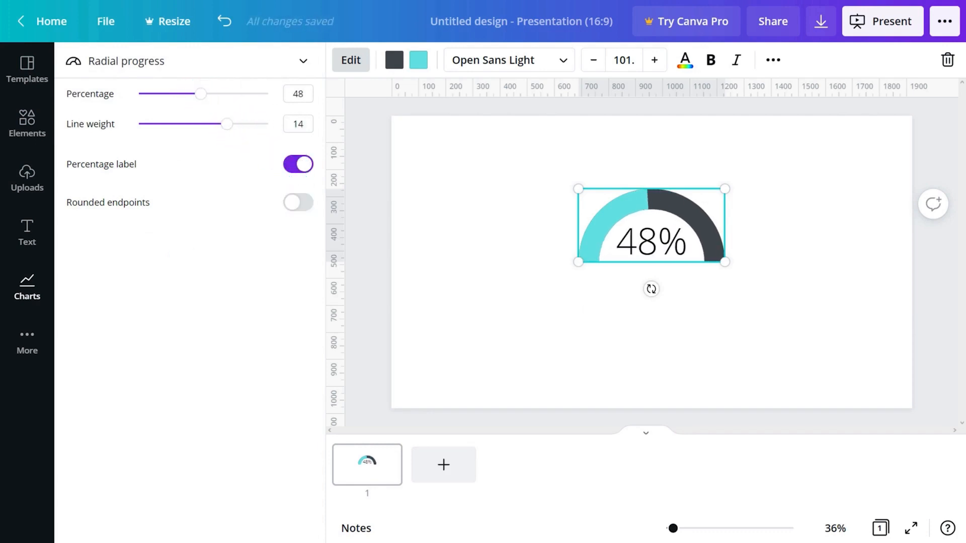
{"action": "key", "text": "Delete"}
Step: Add a star pictogram with 5 items, 3 filled, enlarged and centred on the slide
{"action": "left_click", "coordinate": [101, 173]}
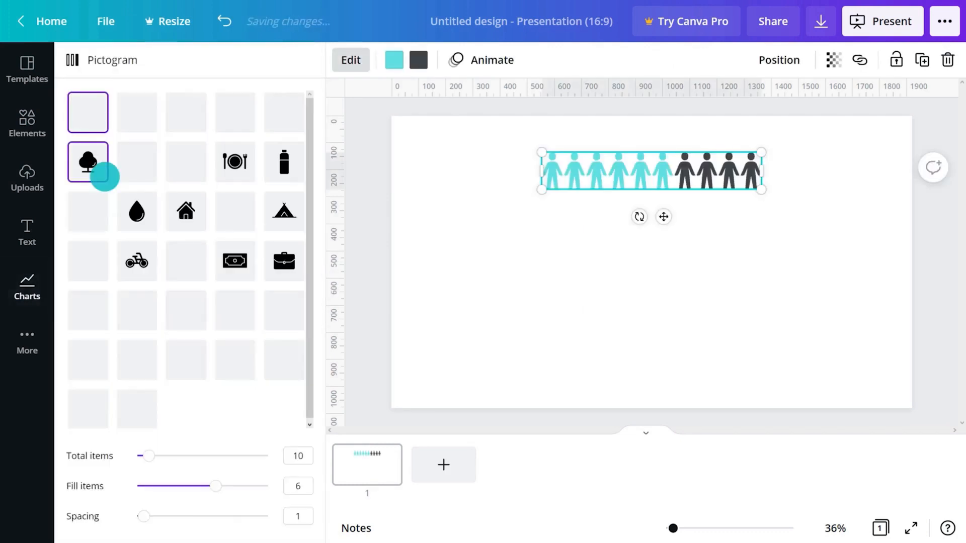
{"action": "left_click", "coordinate": [136, 162]}
{"action": "left_click", "coordinate": [289, 456]}
{"action": "type", "text": "5"}
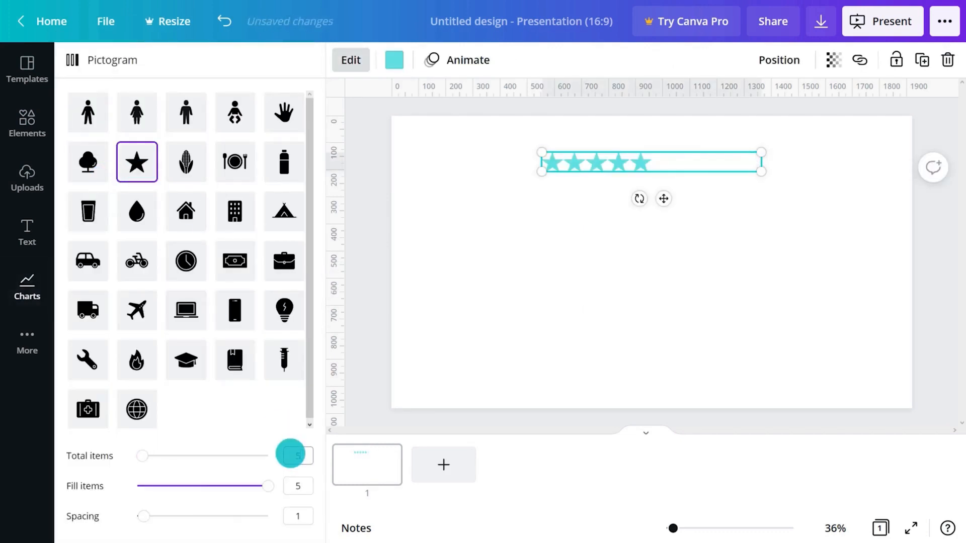
{"action": "left_click", "coordinate": [222, 486]}
{"action": "left_click_drag", "start_coordinate": [761, 163], "coordinate": [809, 234]}
{"action": "left_click_drag", "start_coordinate": [597, 272], "coordinate": [522, 305]}
{"action": "left_click_drag", "start_coordinate": [695, 245], "coordinate": [683, 246]}
{"action": "left_click", "coordinate": [700, 197]}
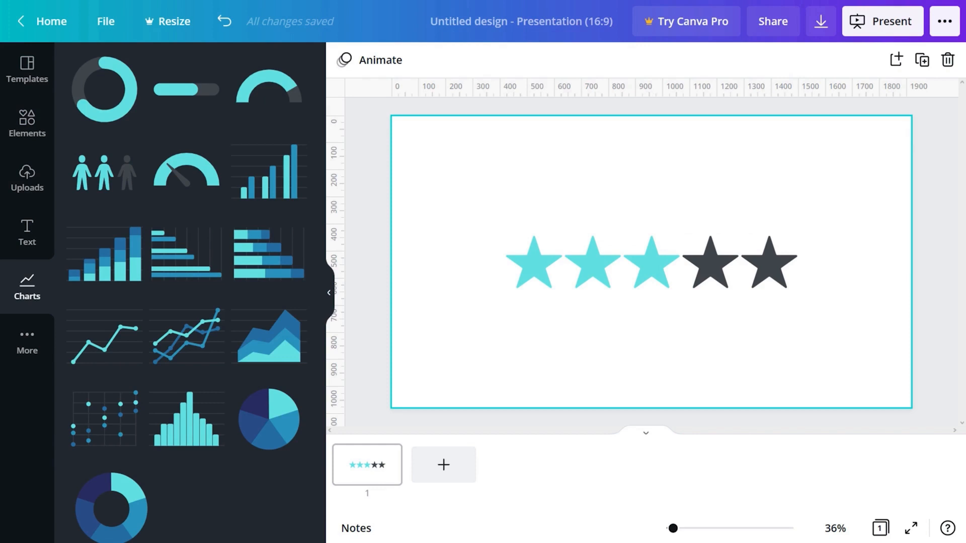
Step: Delete the star pictogram and add a pie chart with Item 1 at 50 and Item 4 at 20
{"action": "left_click", "coordinate": [546, 282]}
{"action": "key", "text": "Delete"}
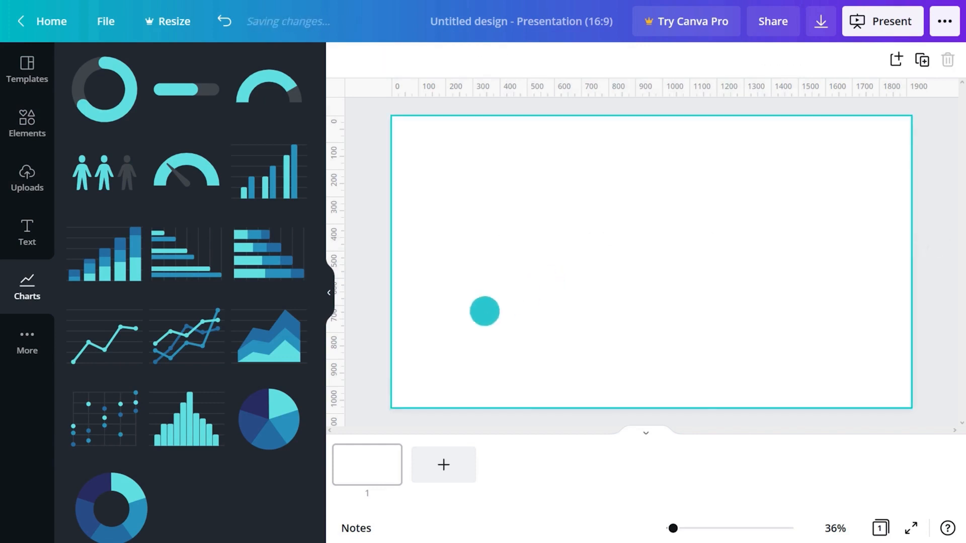
{"action": "left_click", "coordinate": [268, 413]}
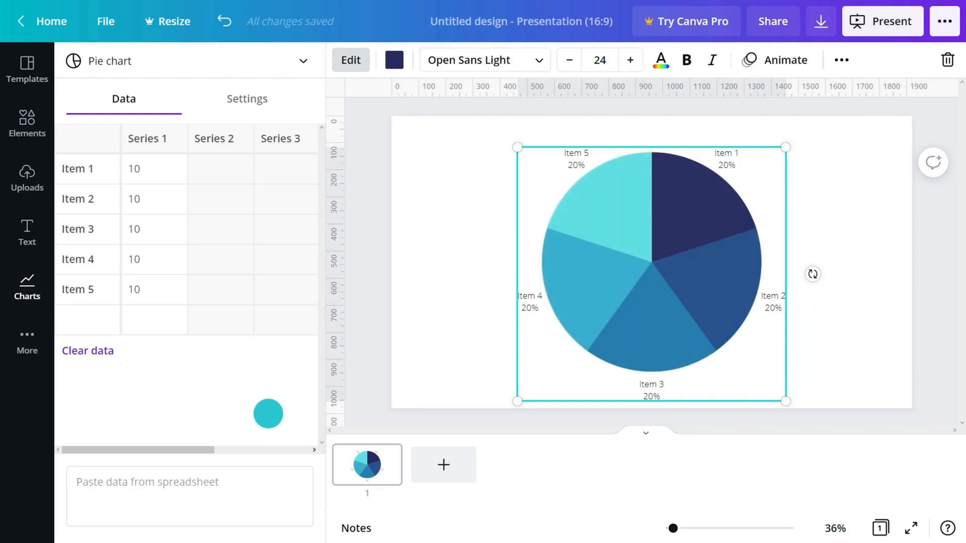
{"action": "left_click", "coordinate": [143, 169]}
{"action": "type", "text": "50"}
{"action": "key", "text": "Return"}
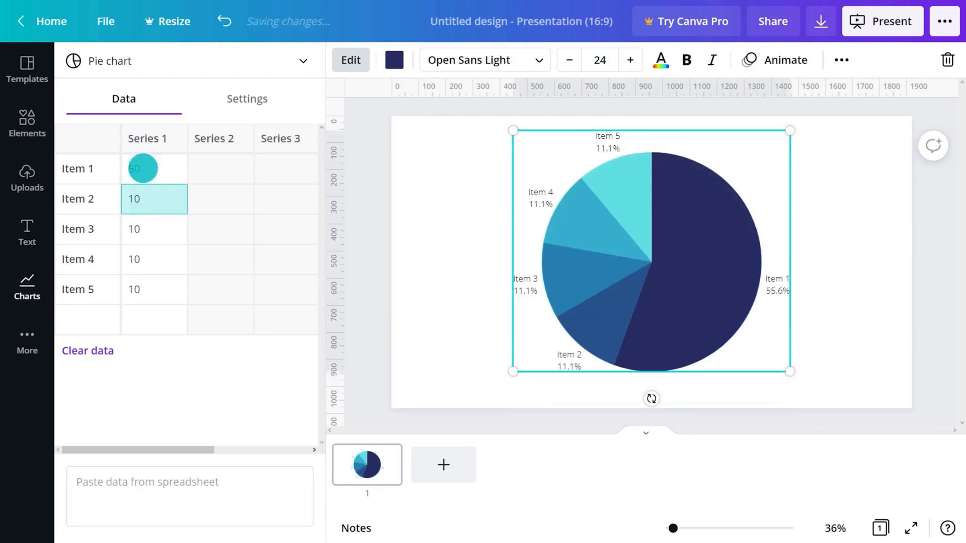
{"action": "left_click", "coordinate": [146, 260]}
{"action": "type", "text": "2"}
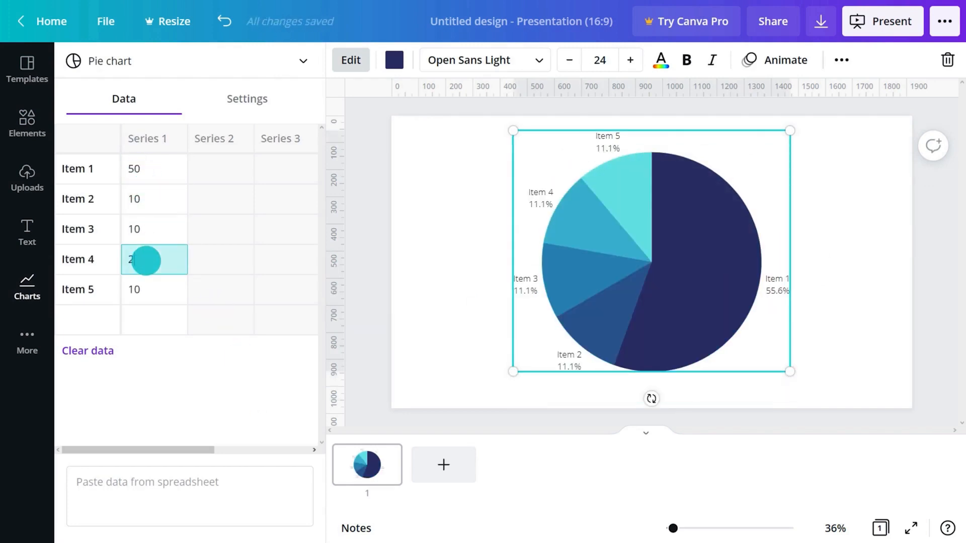
{"action": "type", "text": "0"}
{"action": "key", "text": "Return"}
Step: Change the pie chart into a line chart, then into a bar chart
{"action": "left_click", "coordinate": [188, 63]}
{"action": "scroll", "coordinate": [177, 143], "scroll_direction": "up", "scroll_amount": 3}
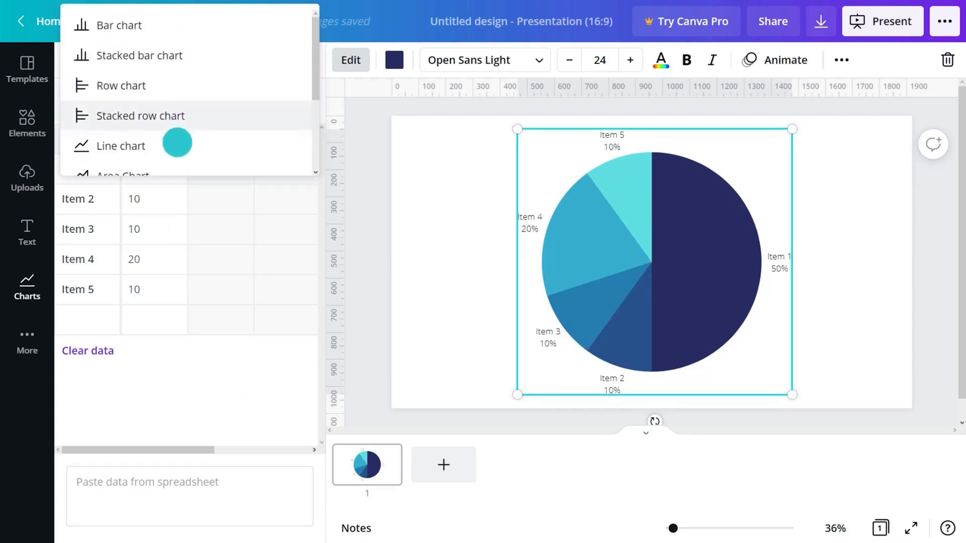
{"action": "left_click", "coordinate": [177, 143]}
{"action": "left_click", "coordinate": [176, 61]}
{"action": "left_click", "coordinate": [171, 26]}
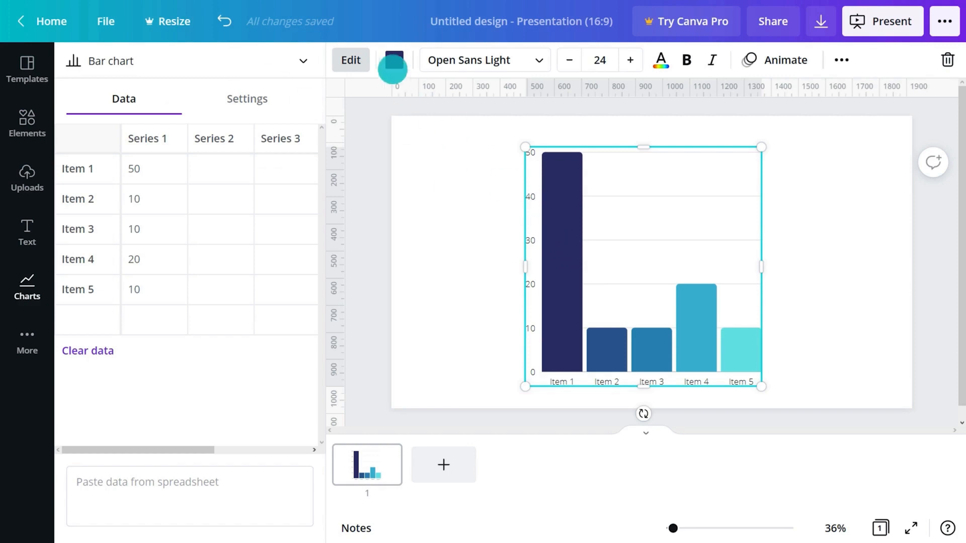
Step: Try red, violet, purple-blue, grey and yellow-green palettes on the bar chart, then clear it away
{"action": "left_click", "coordinate": [394, 61]}
{"action": "left_click", "coordinate": [88, 339]}
{"action": "left_click", "coordinate": [291, 339]}
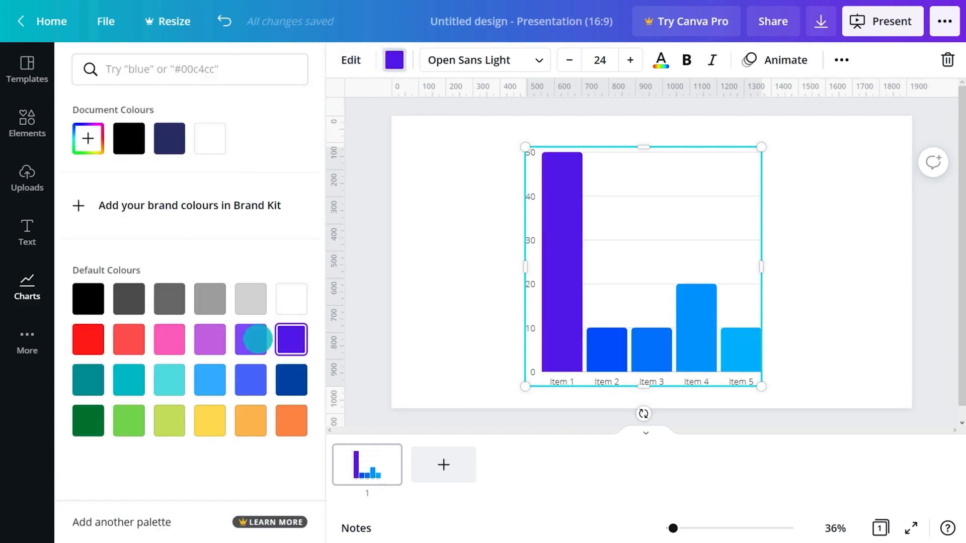
{"action": "left_click", "coordinate": [250, 340]}
{"action": "left_click", "coordinate": [211, 302]}
{"action": "left_click", "coordinate": [209, 419]}
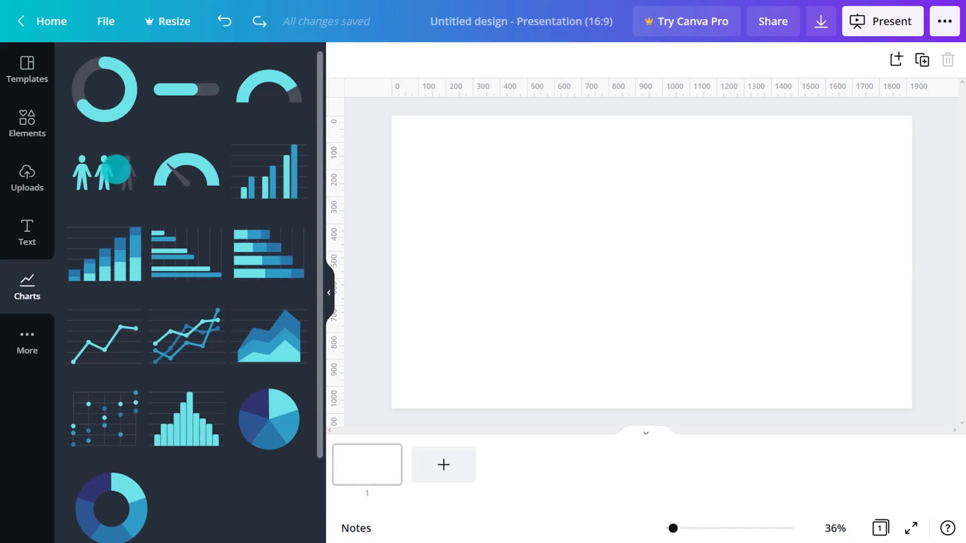
{"action": "left_click", "coordinate": [27, 121]}
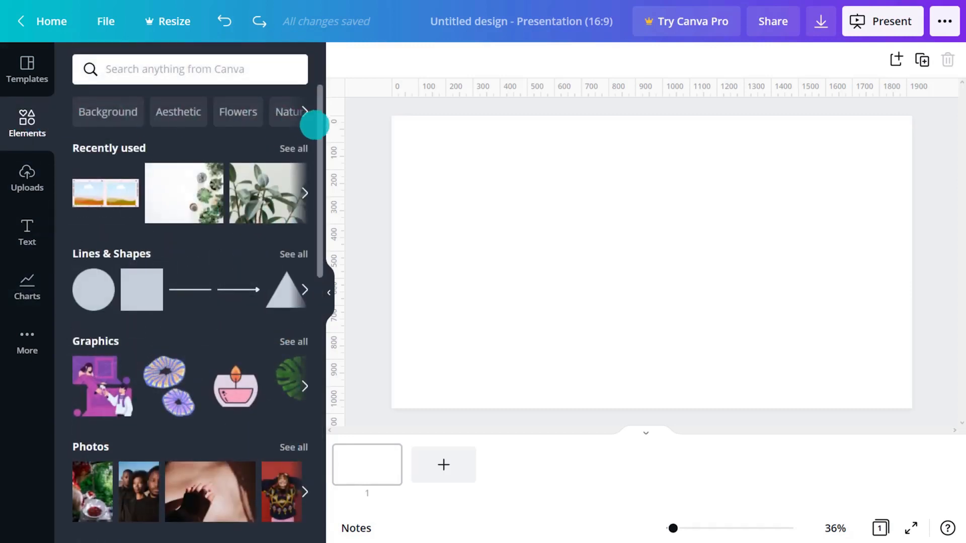
{"action": "left_click_drag", "start_coordinate": [317, 129], "coordinate": [315, 399]}
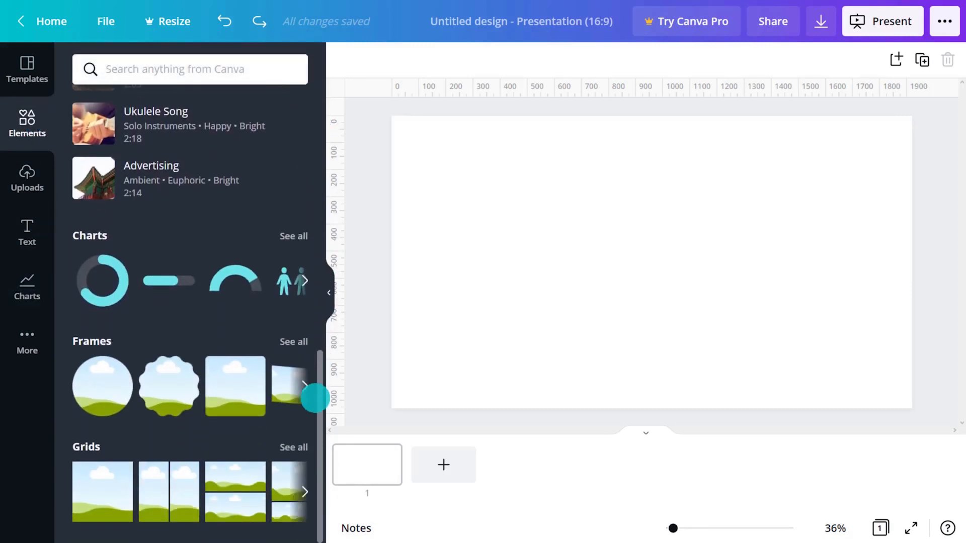
{"action": "left_click", "coordinate": [291, 341]}
{"action": "left_click_drag", "start_coordinate": [319, 146], "coordinate": [330, 276]}
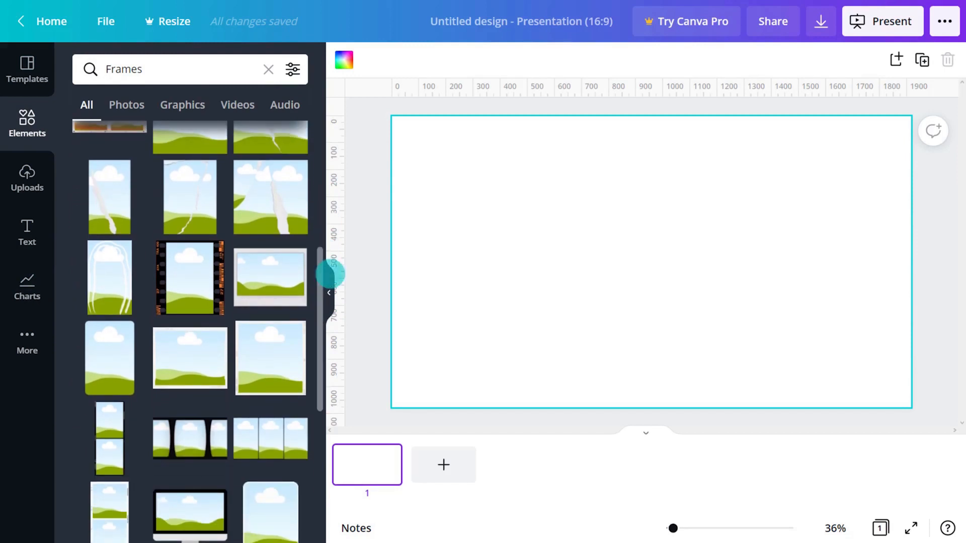
{"action": "left_click", "coordinate": [277, 275]}
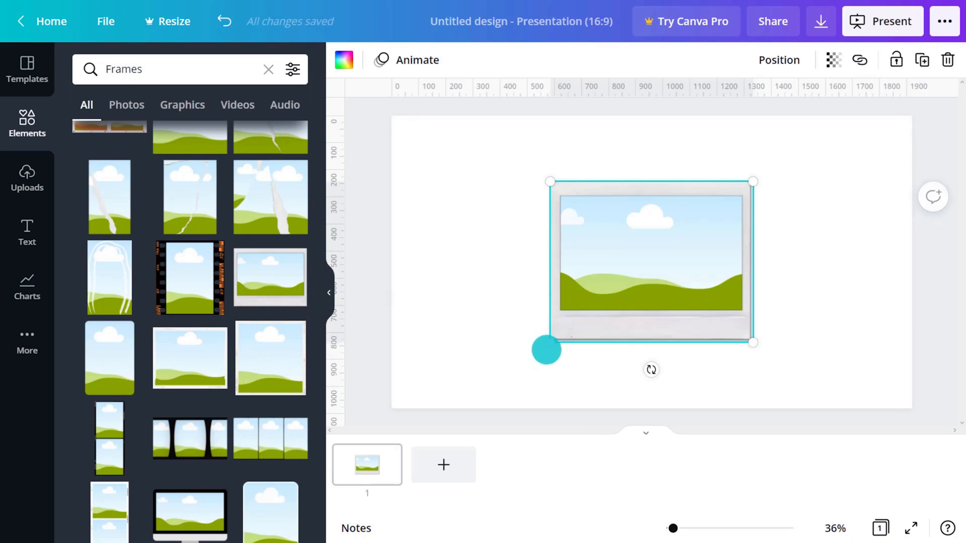
{"action": "left_click_drag", "start_coordinate": [549, 344], "coordinate": [491, 389]}
{"action": "left_click_drag", "start_coordinate": [771, 171], "coordinate": [799, 145]}
{"action": "left_click", "coordinate": [346, 59]}
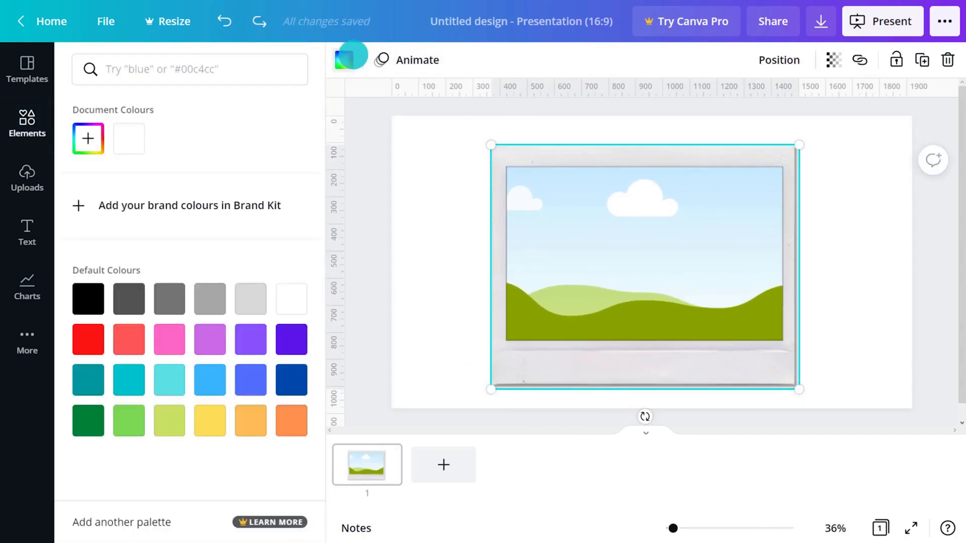
{"action": "left_click", "coordinate": [93, 339]}
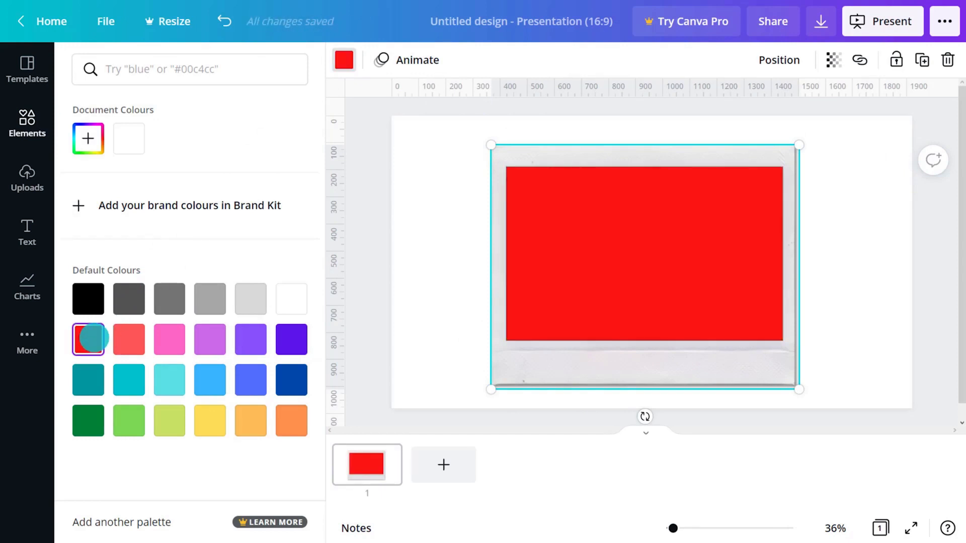
{"action": "left_click", "coordinate": [27, 123]}
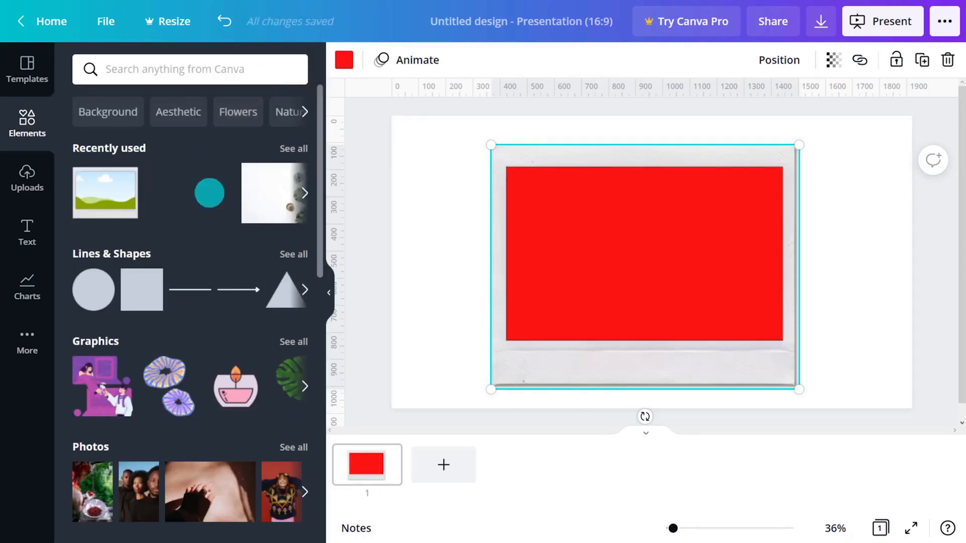
{"action": "left_click_drag", "start_coordinate": [209, 193], "coordinate": [632, 230]}
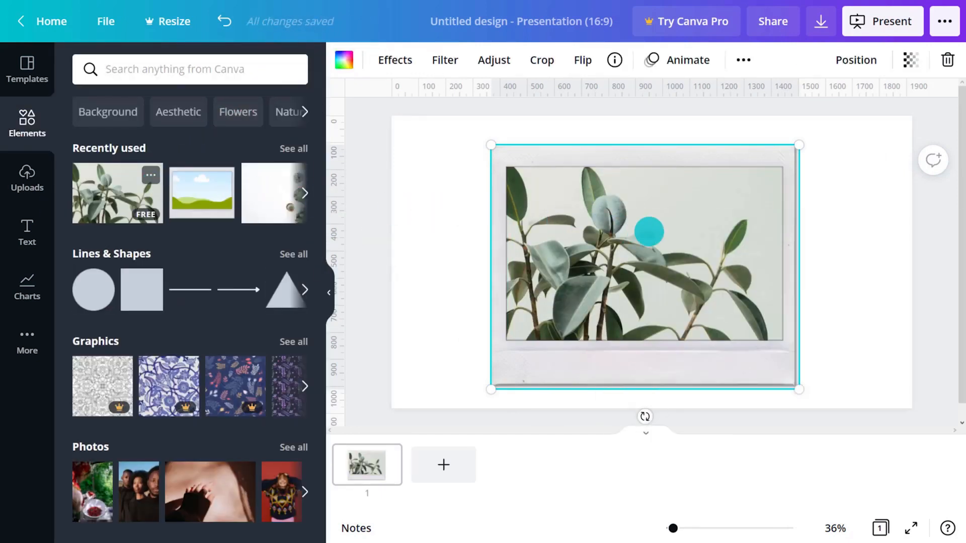
{"action": "double_click", "coordinate": [649, 231]}
{"action": "left_click_drag", "start_coordinate": [783, 348], "coordinate": [824, 387]}
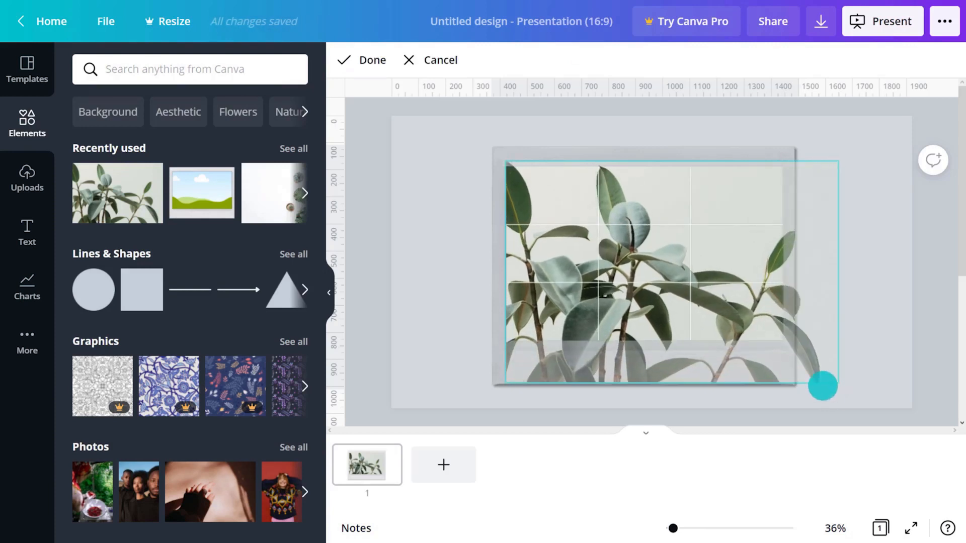
{"action": "left_click_drag", "start_coordinate": [723, 281], "coordinate": [647, 291]}
{"action": "left_click", "coordinate": [874, 293]}
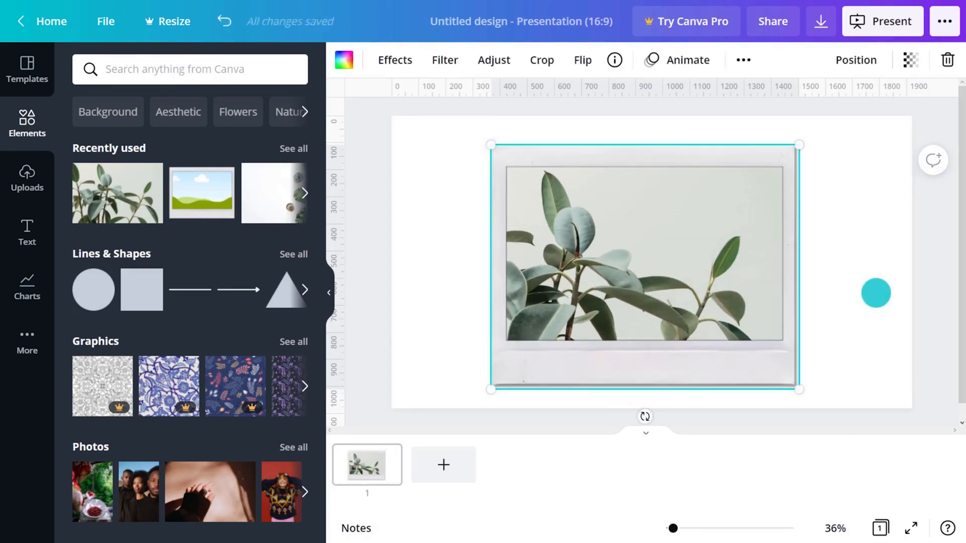
{"action": "key", "text": "Delete"}
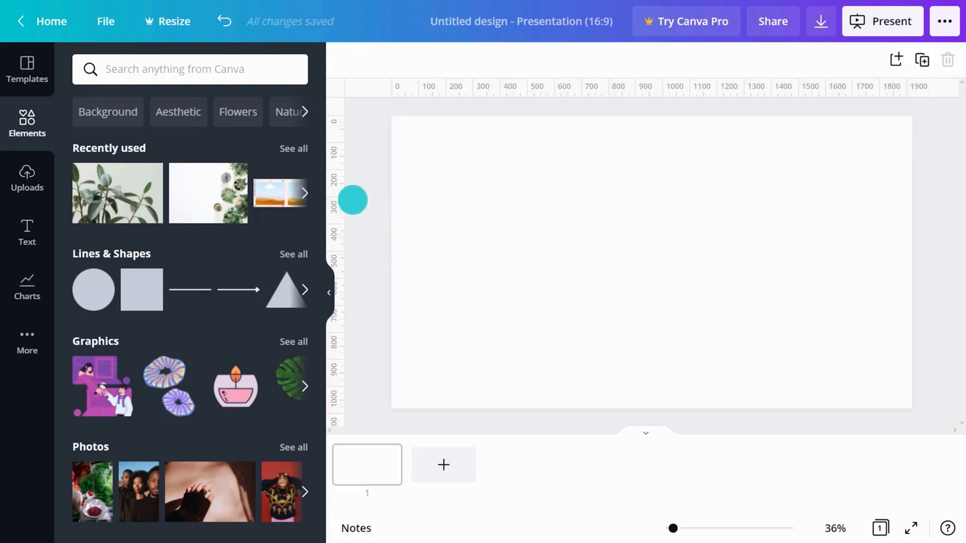
Step: Add a 2x2 landscape grid that fills the slide
{"action": "left_click_drag", "start_coordinate": [319, 157], "coordinate": [319, 453]}
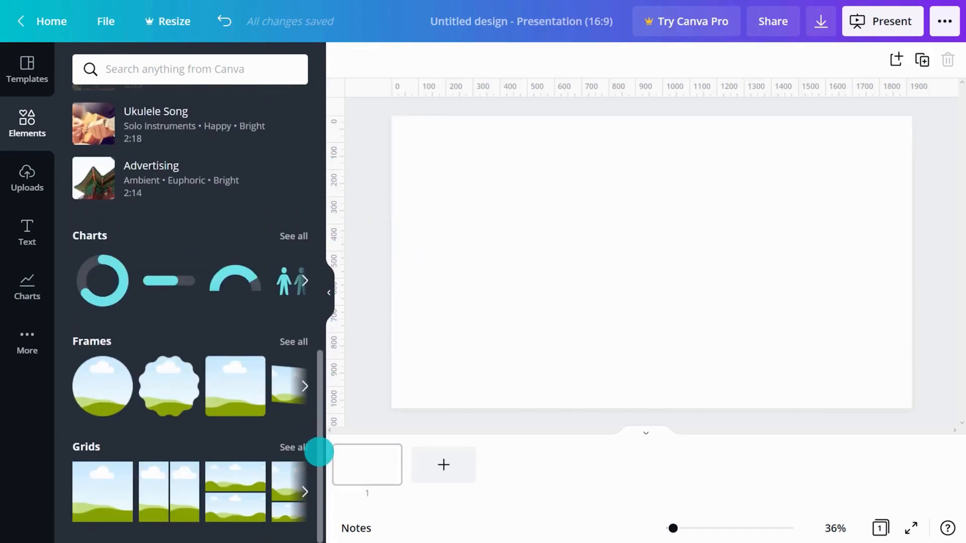
{"action": "left_click", "coordinate": [291, 447]}
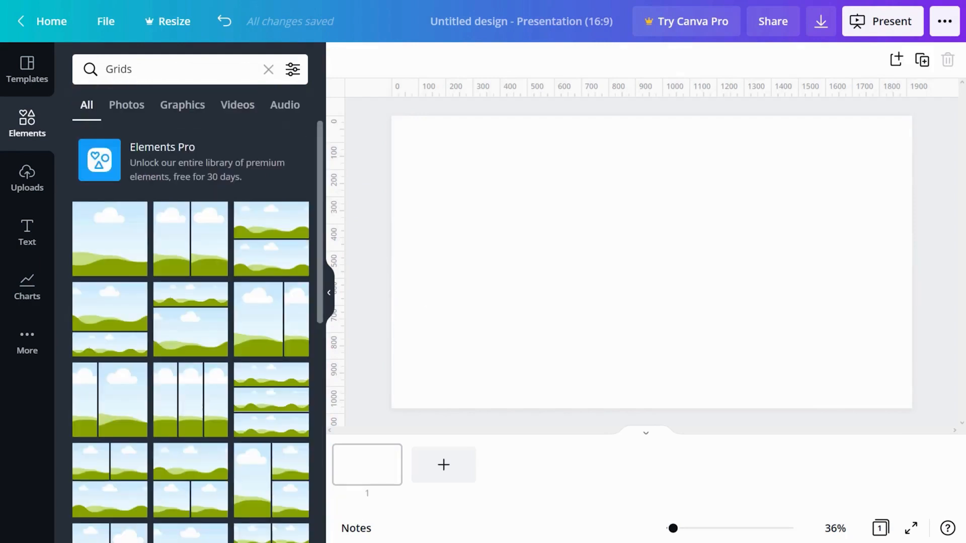
{"action": "scroll", "coordinate": [280, 288], "scroll_direction": "down", "scroll_amount": 15}
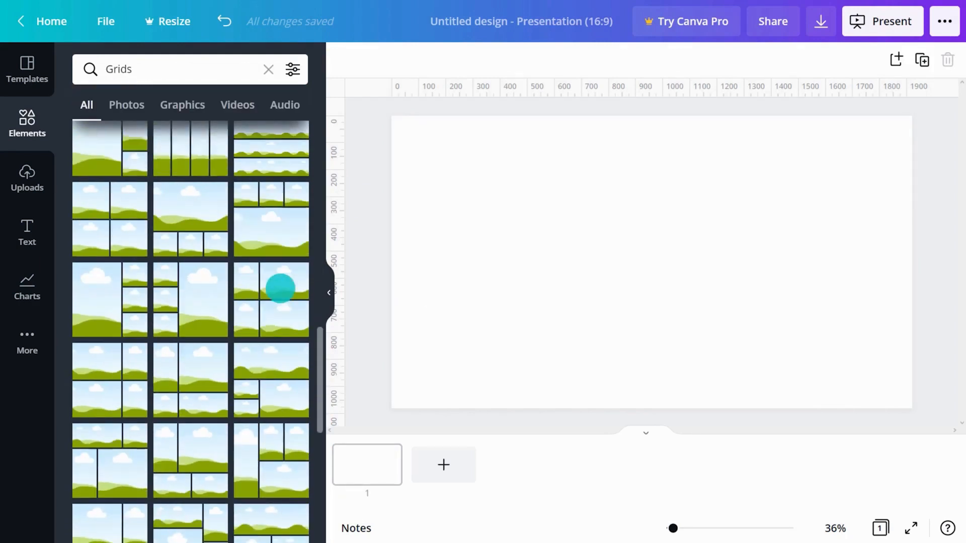
{"action": "left_click", "coordinate": [111, 185]}
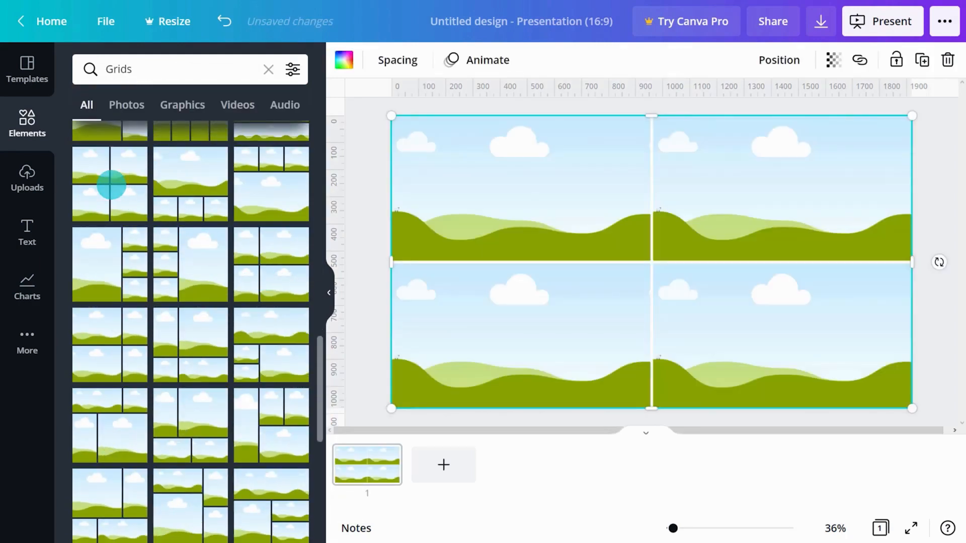
{"action": "left_click", "coordinate": [268, 69]}
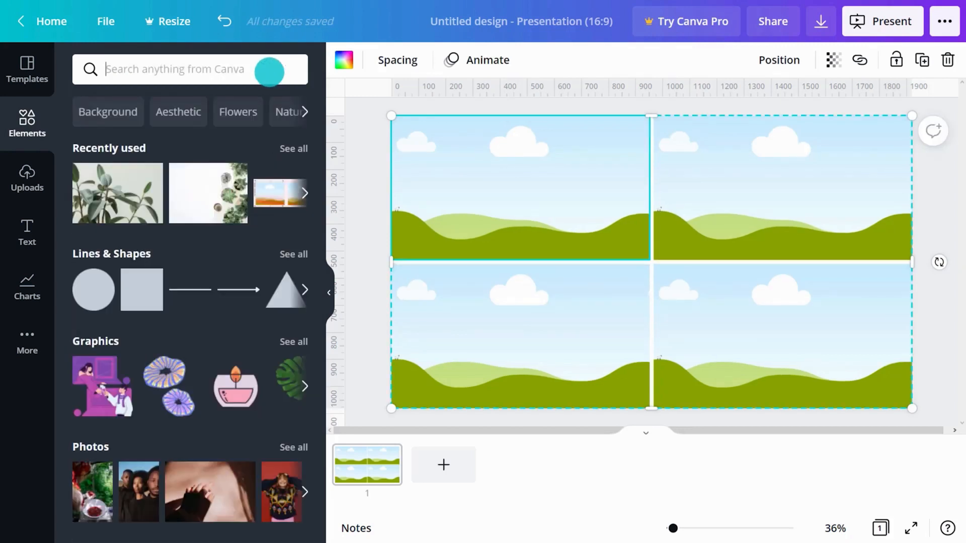
Step: Put the succulents photo top-left and plant photo bottom-right; fill top-right dark green, bottom-left beige
{"action": "left_click_drag", "start_coordinate": [207, 185], "coordinate": [455, 185]}
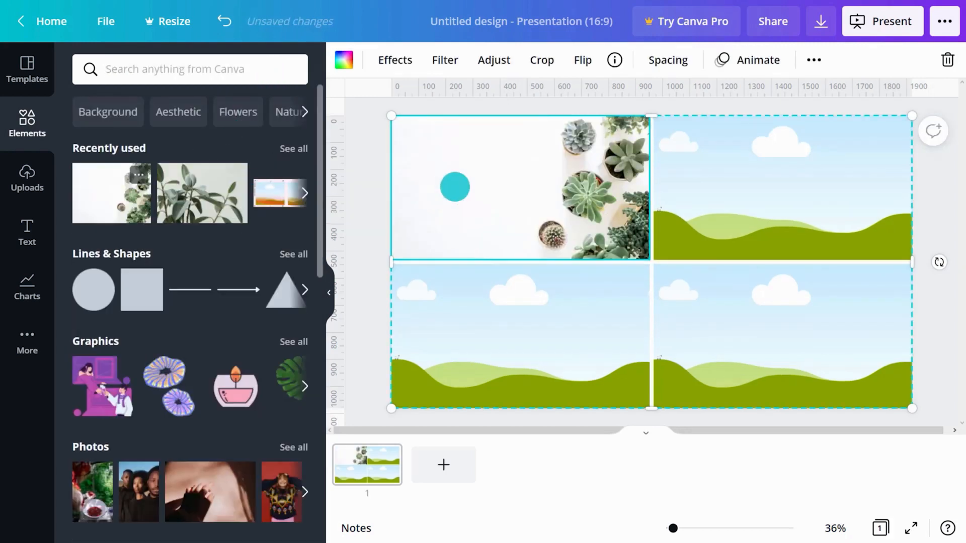
{"action": "left_click_drag", "start_coordinate": [177, 190], "coordinate": [675, 314]}
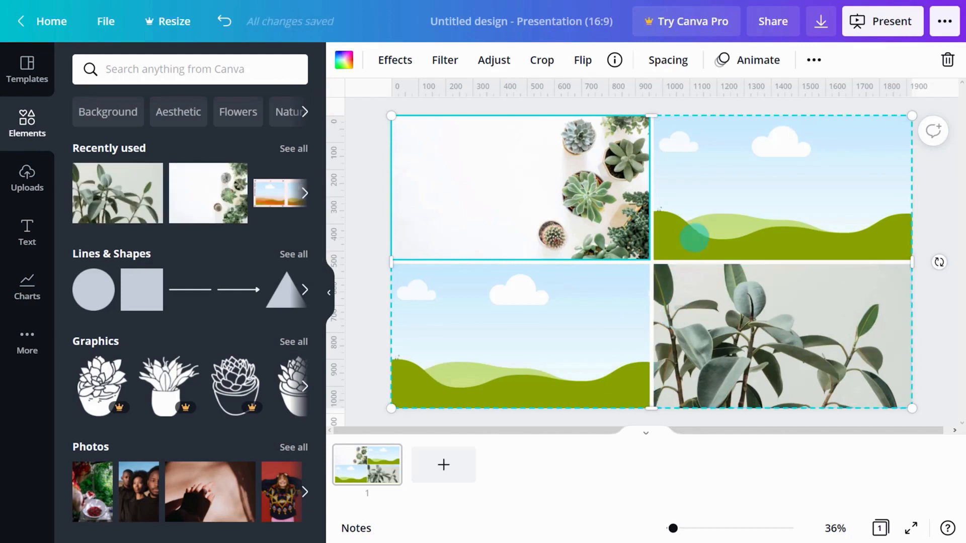
{"action": "left_click", "coordinate": [697, 225]}
{"action": "left_click", "coordinate": [345, 65]}
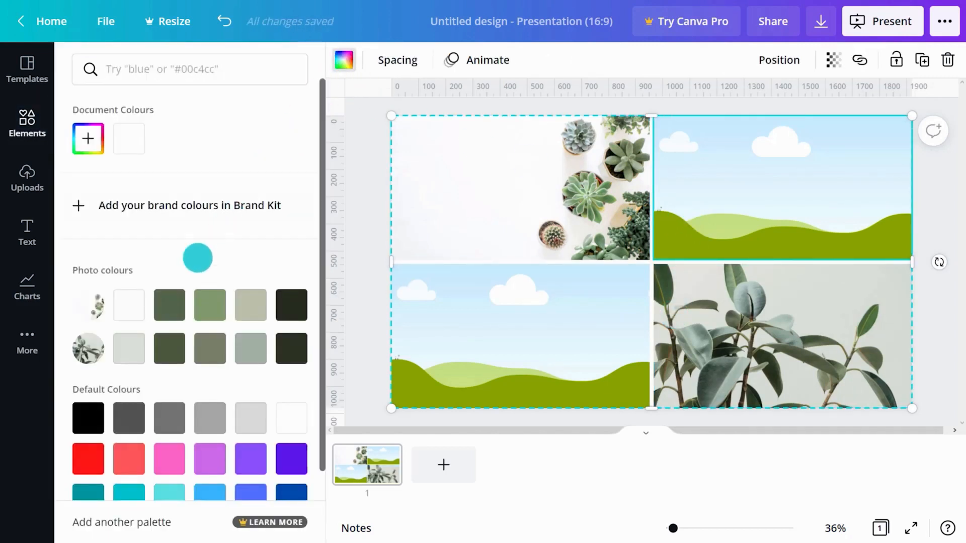
{"action": "left_click", "coordinate": [169, 304]}
{"action": "left_click", "coordinate": [477, 308]}
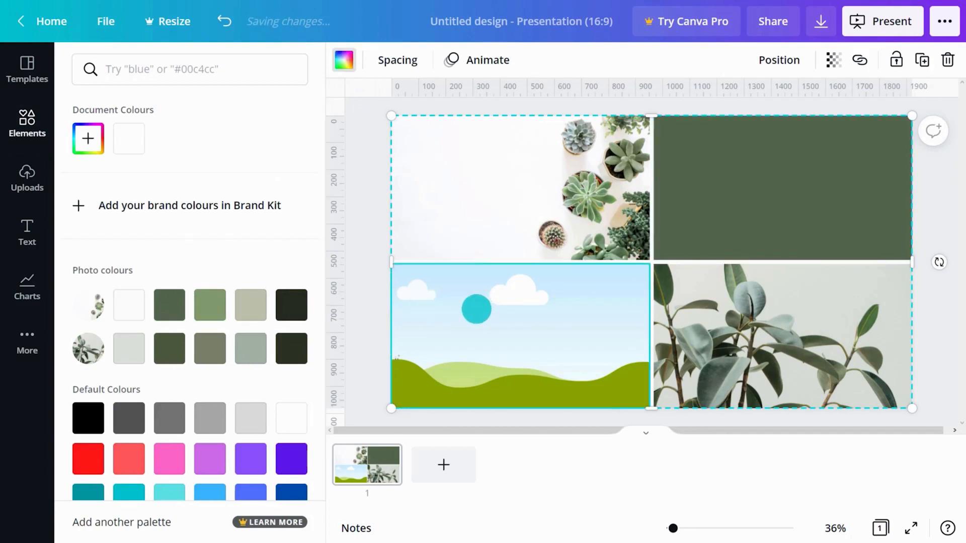
{"action": "left_click", "coordinate": [255, 316]}
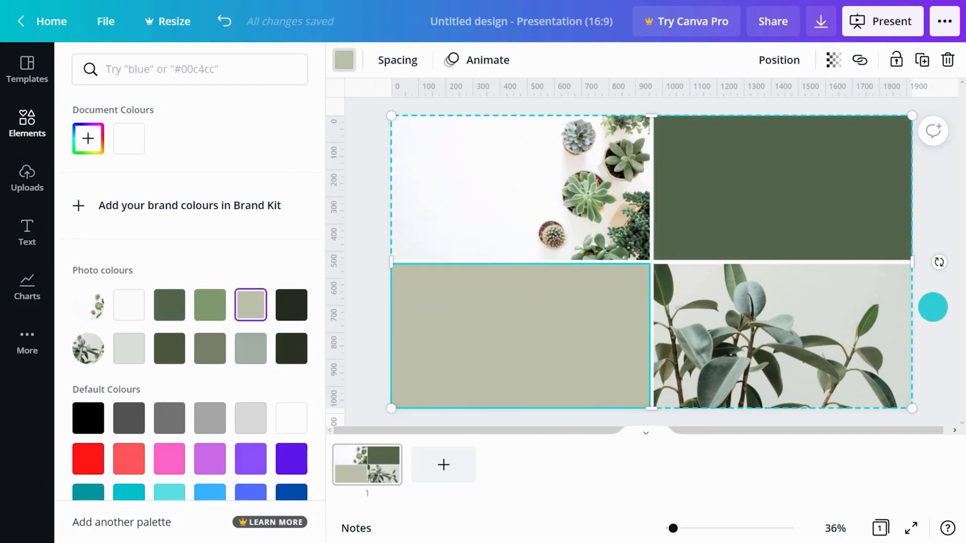
{"action": "left_click", "coordinate": [931, 306]}
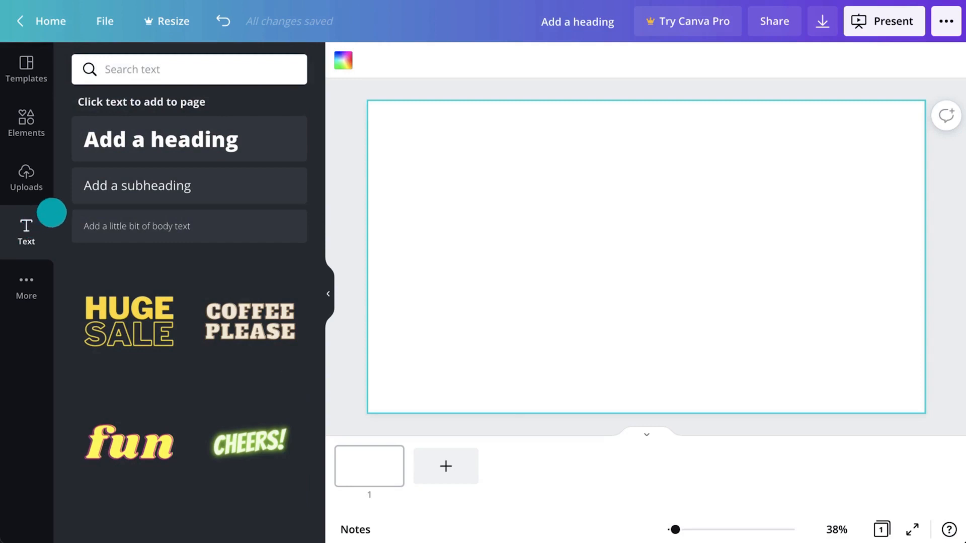
Step: Add a heading, delete it, and add a paragraph text box with T instead
{"action": "left_click", "coordinate": [169, 149]}
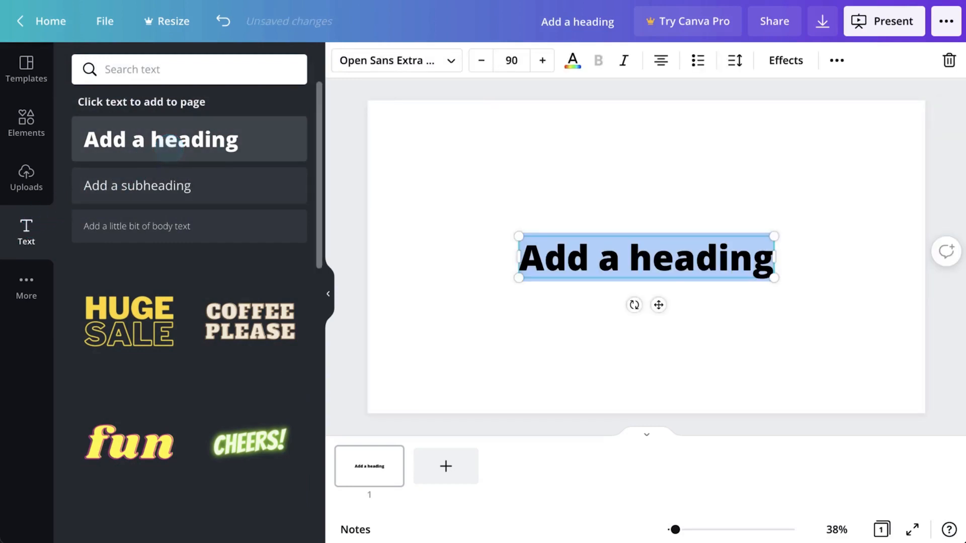
{"action": "key", "text": "Delete"}
{"action": "key", "text": "t"}
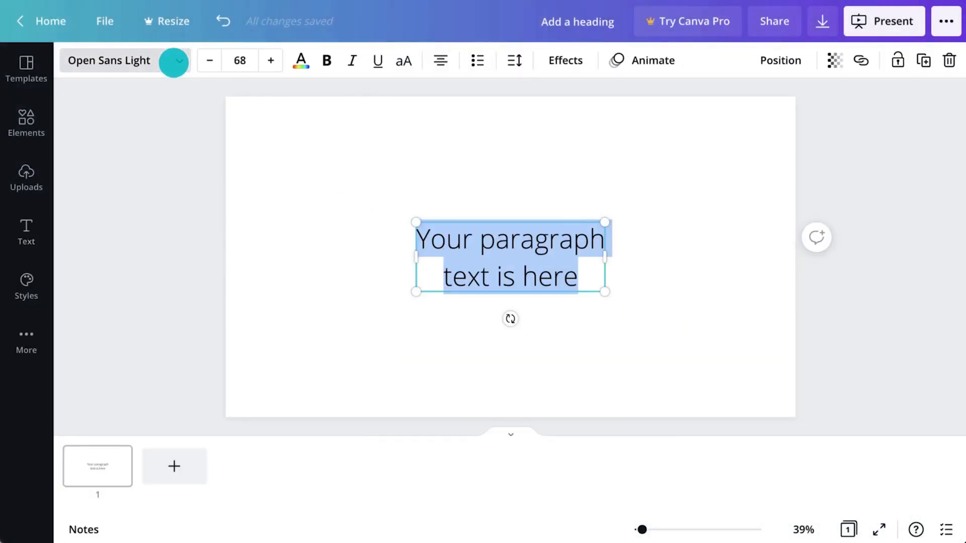
Step: Browse popular fonts and search Noto and handwriting fonts, keeping Open Sans Light unchanged
{"action": "left_click", "coordinate": [173, 60]}
{"action": "left_click", "coordinate": [89, 70]}
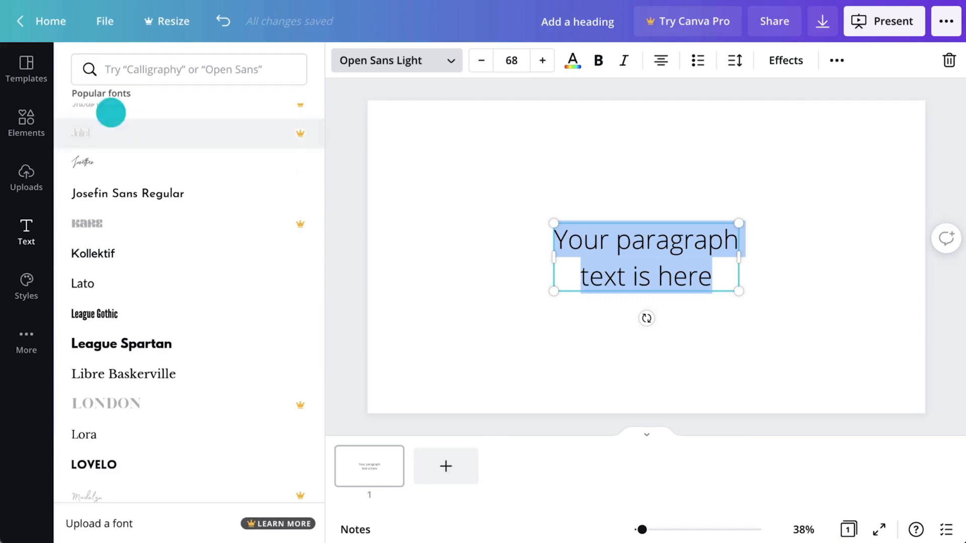
{"action": "scroll", "coordinate": [149, 179], "scroll_direction": "down", "scroll_amount": 4}
{"action": "scroll", "coordinate": [149, 179], "scroll_direction": "down", "scroll_amount": 6}
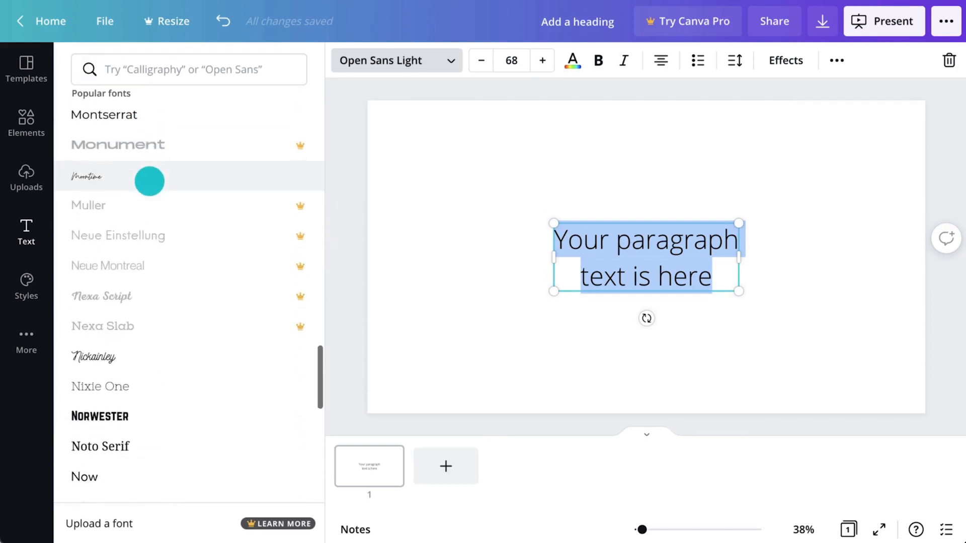
{"action": "left_click", "coordinate": [197, 75]}
{"action": "type", "text": "Noto"}
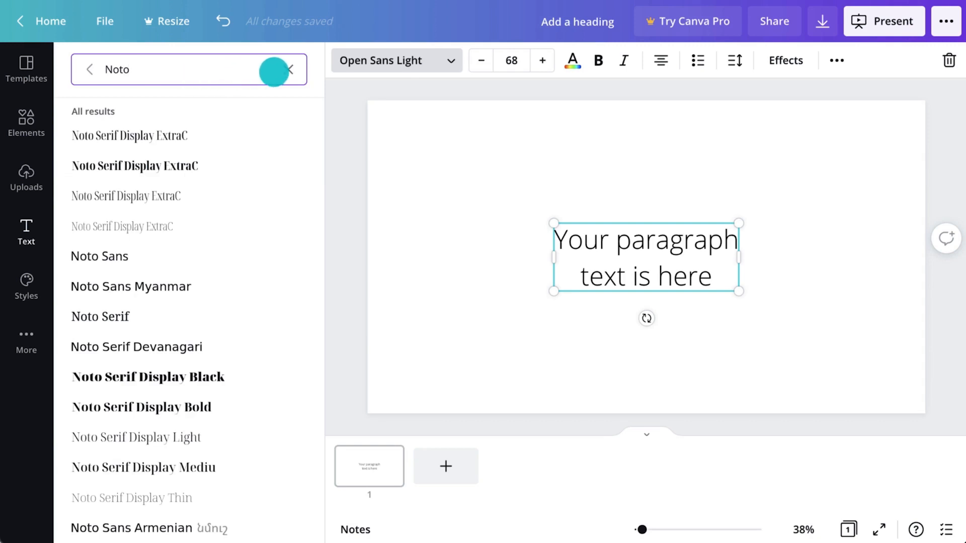
{"action": "left_click", "coordinate": [285, 70]}
{"action": "left_click", "coordinate": [130, 104]}
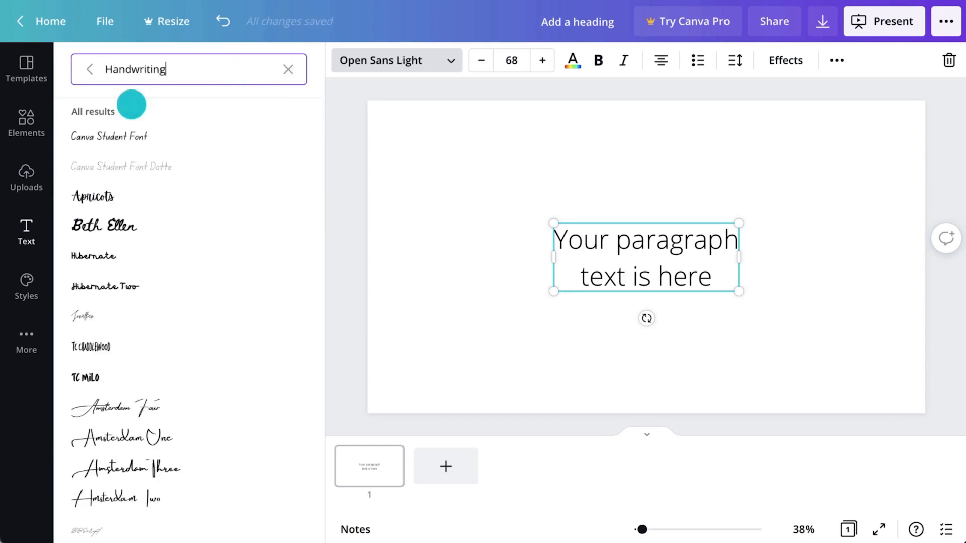
{"action": "left_click", "coordinate": [416, 60]}
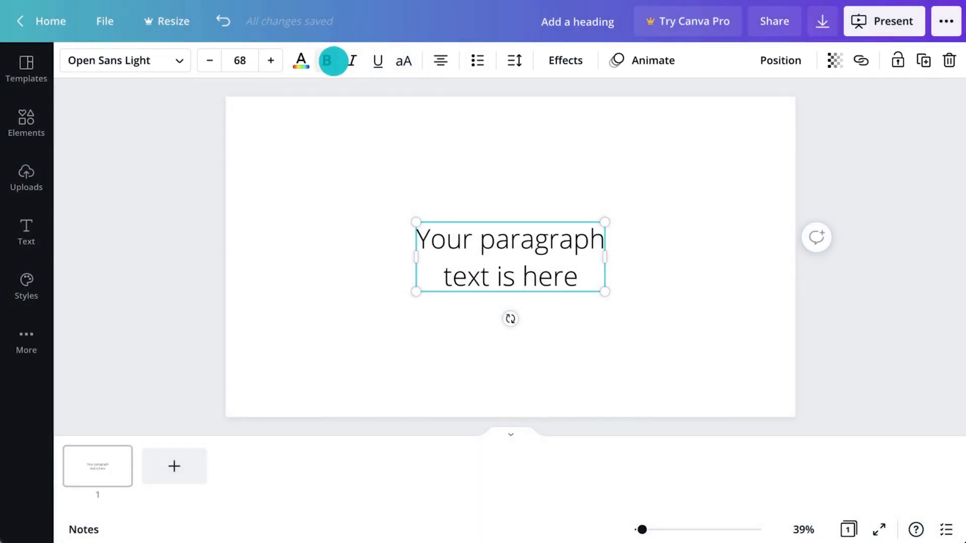
Step: Toggle bold, italic, underline, uppercase, alignment and bullets on and off, leaving the paragraph plain and centred
{"action": "left_click", "coordinate": [333, 61]}
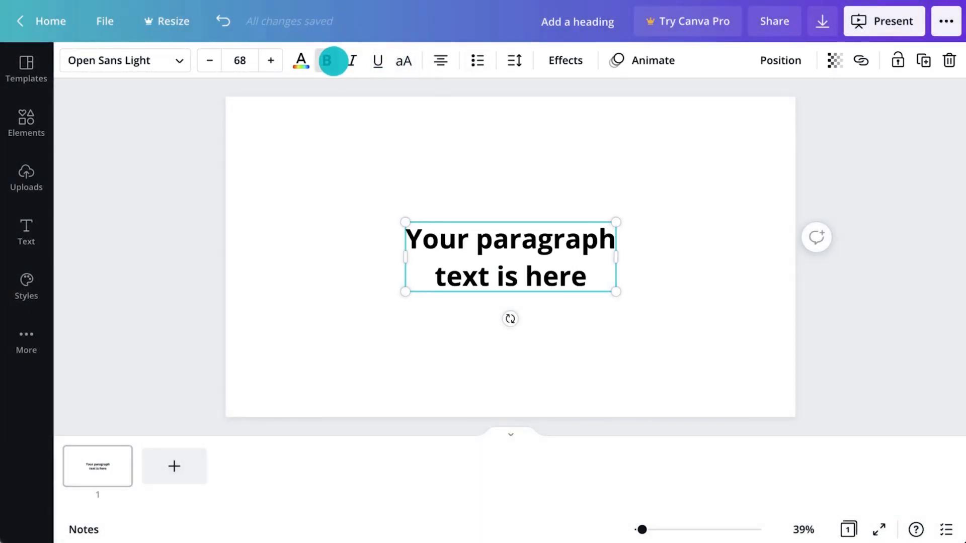
{"action": "left_click", "coordinate": [334, 61]}
{"action": "left_click", "coordinate": [354, 61]}
{"action": "left_click", "coordinate": [357, 60]}
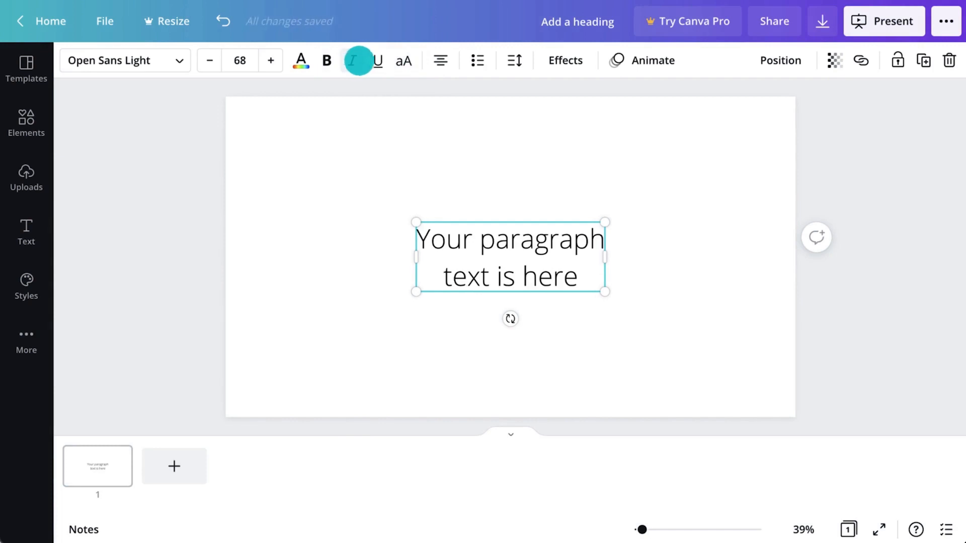
{"action": "left_click", "coordinate": [376, 61]}
{"action": "left_click", "coordinate": [377, 61]}
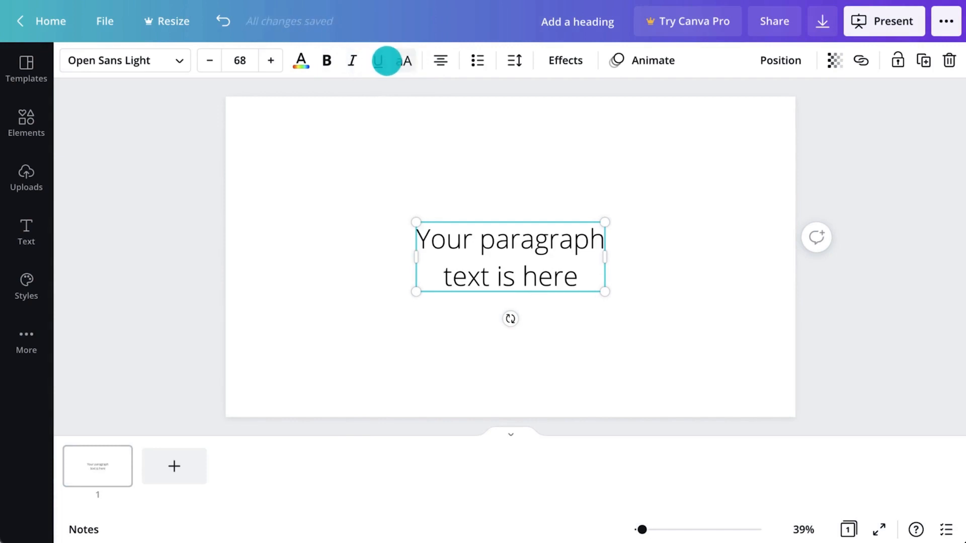
{"action": "left_click", "coordinate": [403, 60]}
{"action": "left_click", "coordinate": [402, 61]}
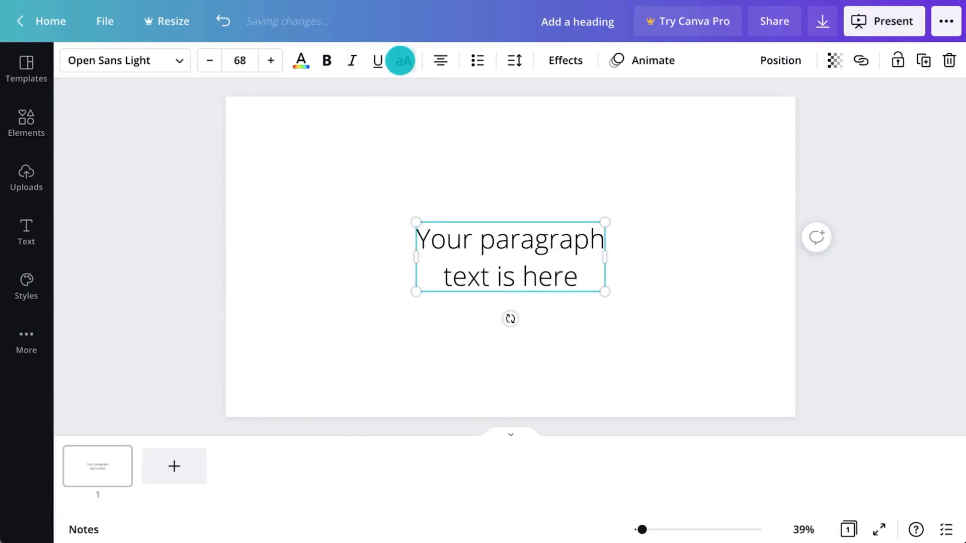
{"action": "left_click", "coordinate": [434, 61]}
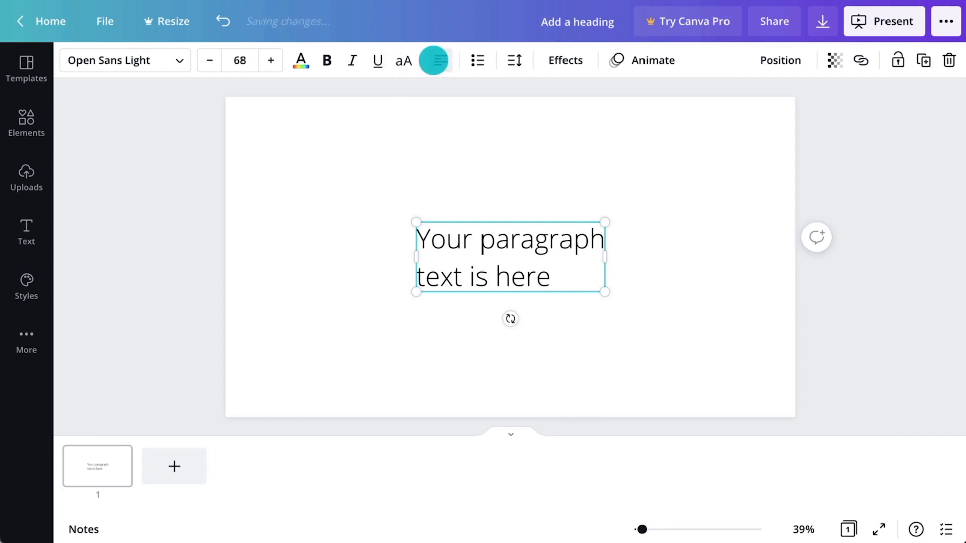
{"action": "left_click", "coordinate": [433, 60]}
{"action": "left_click", "coordinate": [434, 60]}
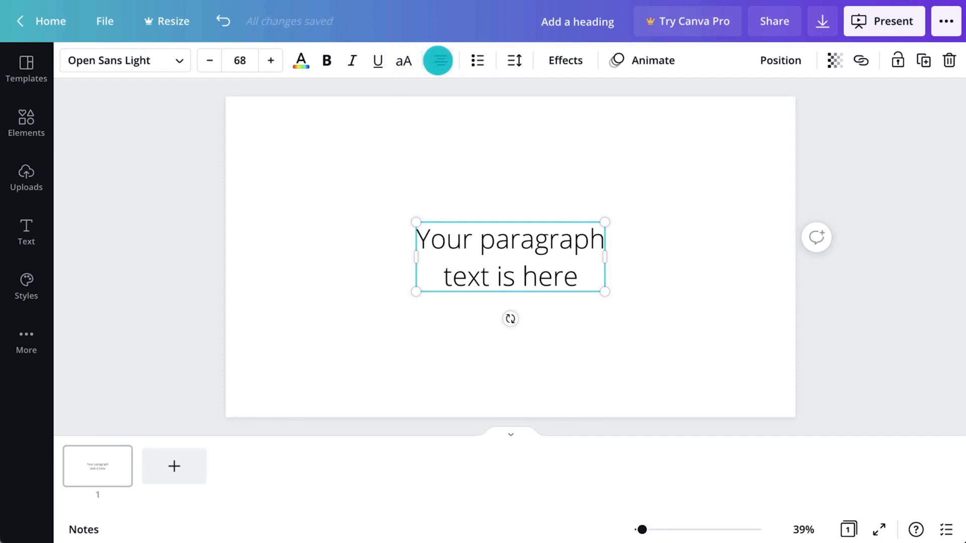
{"action": "left_click", "coordinate": [471, 60]}
{"action": "left_click", "coordinate": [472, 61]}
Step: Set the paragraph's line spacing to 1.5, keeping letter spacing at 0
{"action": "left_click", "coordinate": [514, 60]}
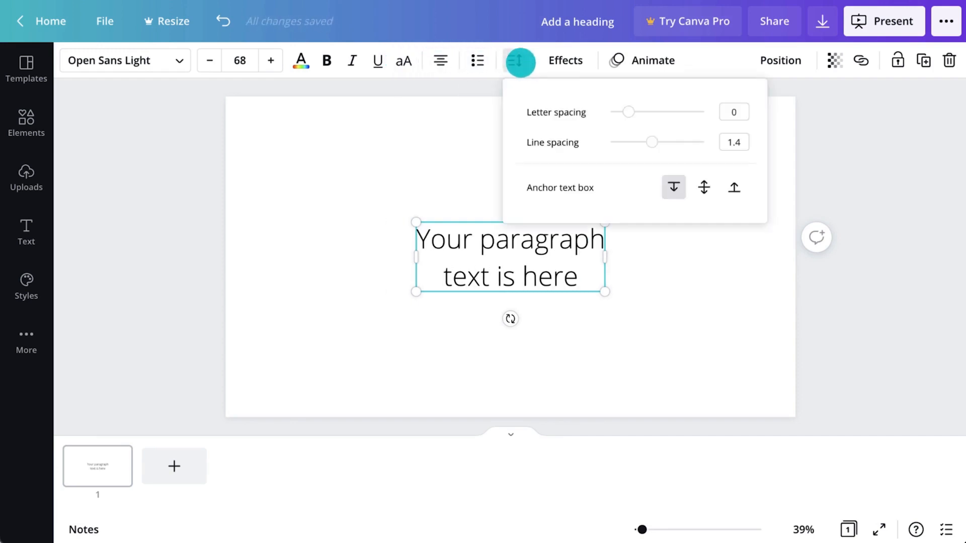
{"action": "mouse_move", "coordinate": [655, 142]}
{"action": "left_mouse_down"}
{"action": "mouse_move", "coordinate": [673, 143]}
{"action": "mouse_move", "coordinate": [658, 143]}
{"action": "left_mouse_up"}
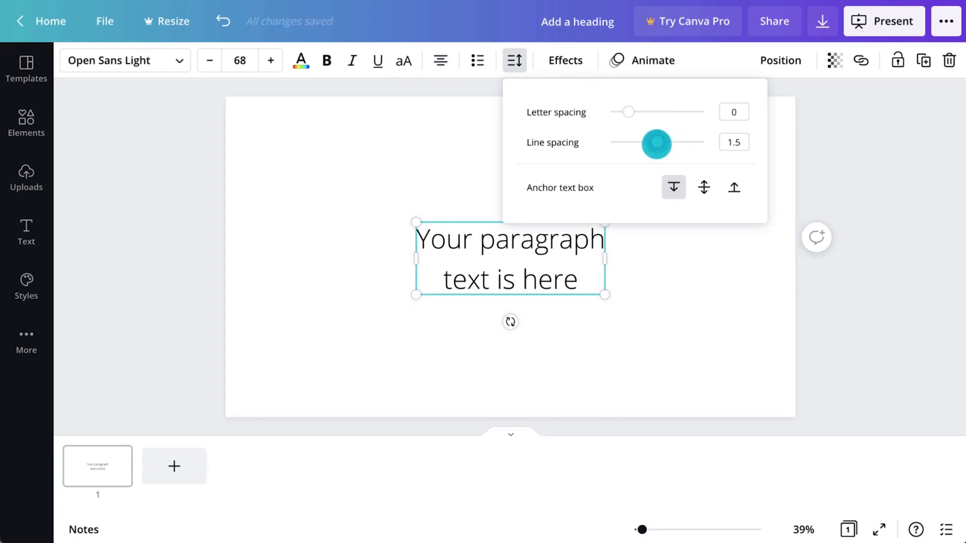
{"action": "left_click_drag", "start_coordinate": [628, 111], "coordinate": [628, 111]}
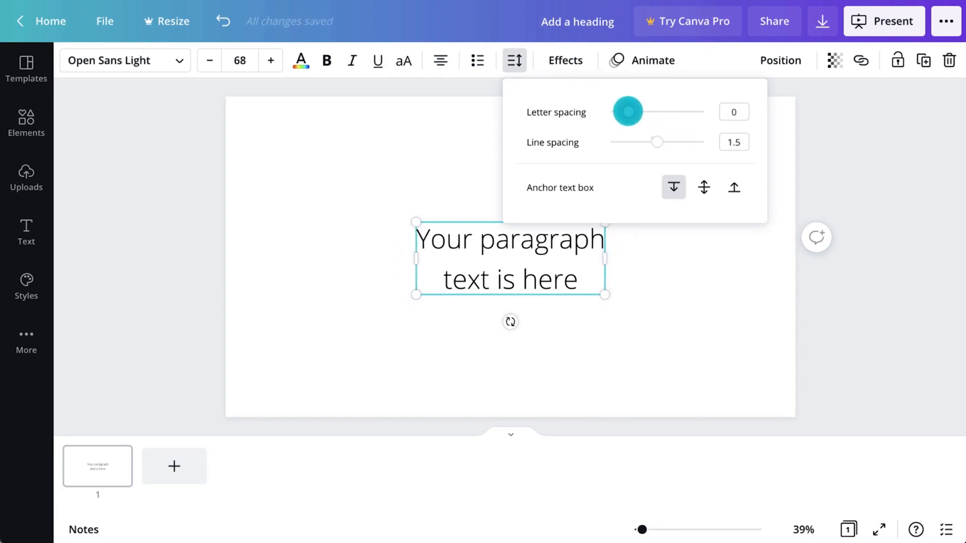
{"action": "left_click", "coordinate": [511, 61]}
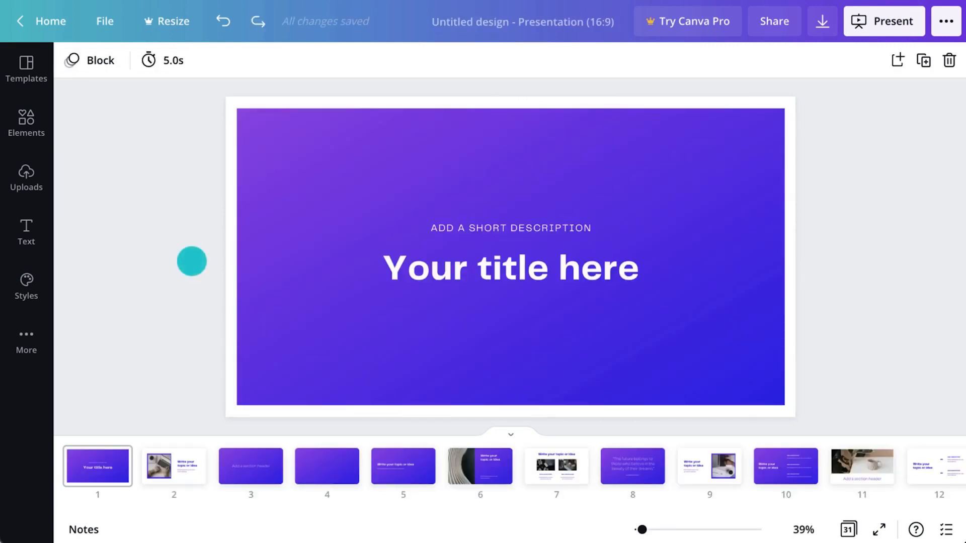
Step: Apply the Quattrocento and Josefin Sans font pairing from Styles to all pages
{"action": "left_click", "coordinate": [29, 238]}
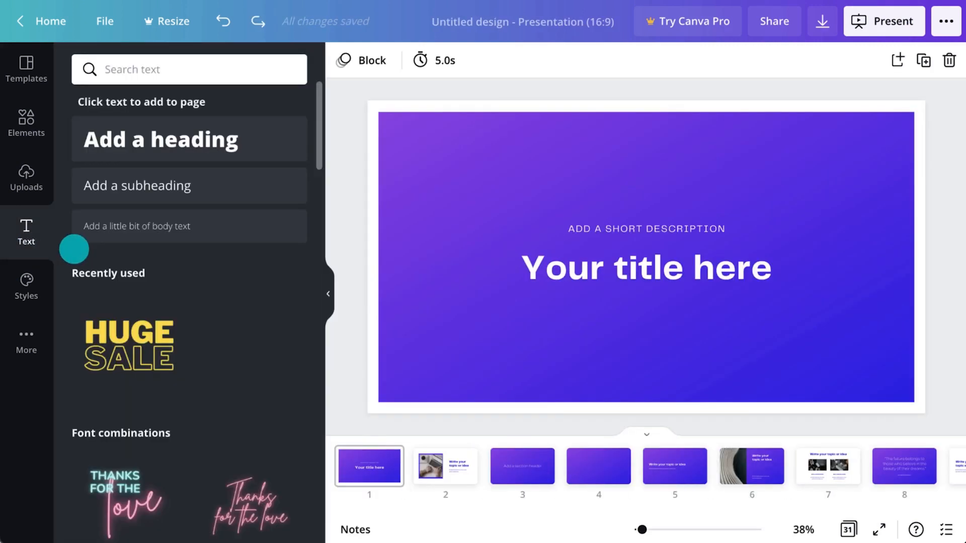
{"action": "scroll", "coordinate": [73, 249], "scroll_direction": "down", "scroll_amount": 2}
{"action": "scroll", "coordinate": [74, 249], "scroll_direction": "down", "scroll_amount": 10}
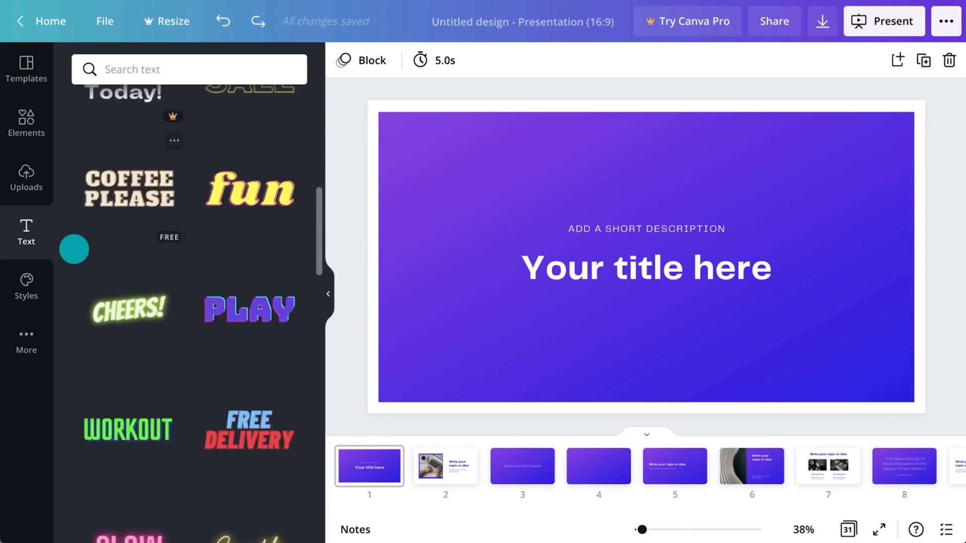
{"action": "scroll", "coordinate": [74, 249], "scroll_direction": "down", "scroll_amount": 4}
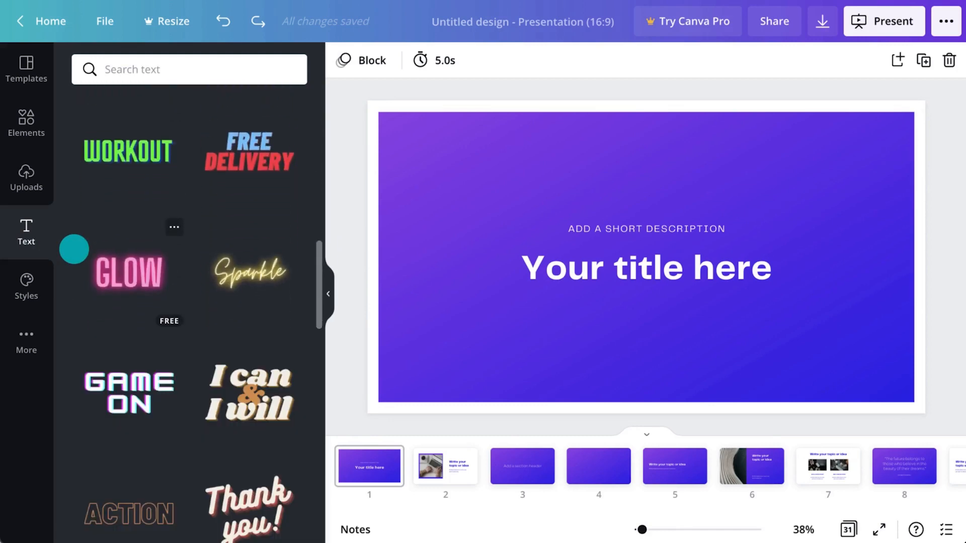
{"action": "left_click", "coordinate": [34, 286]}
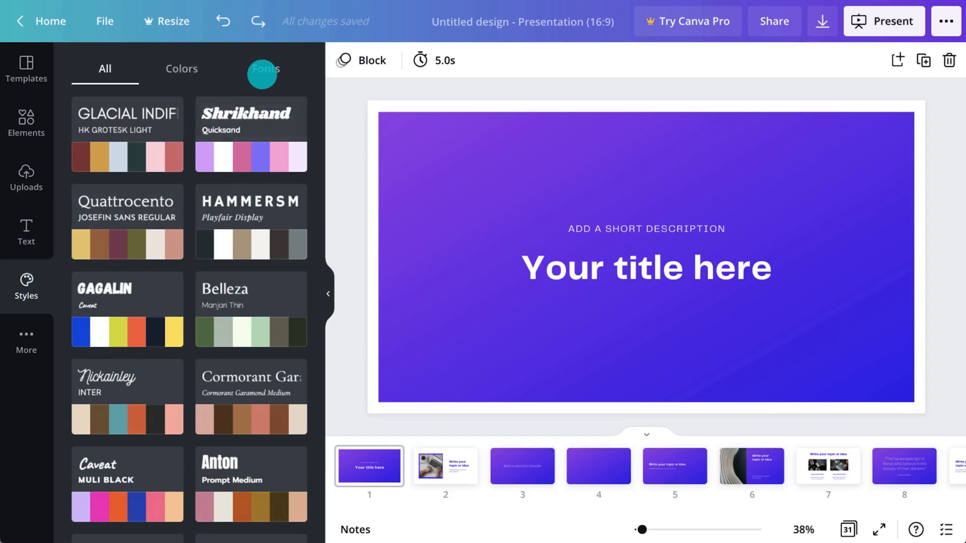
{"action": "left_click", "coordinate": [266, 69]}
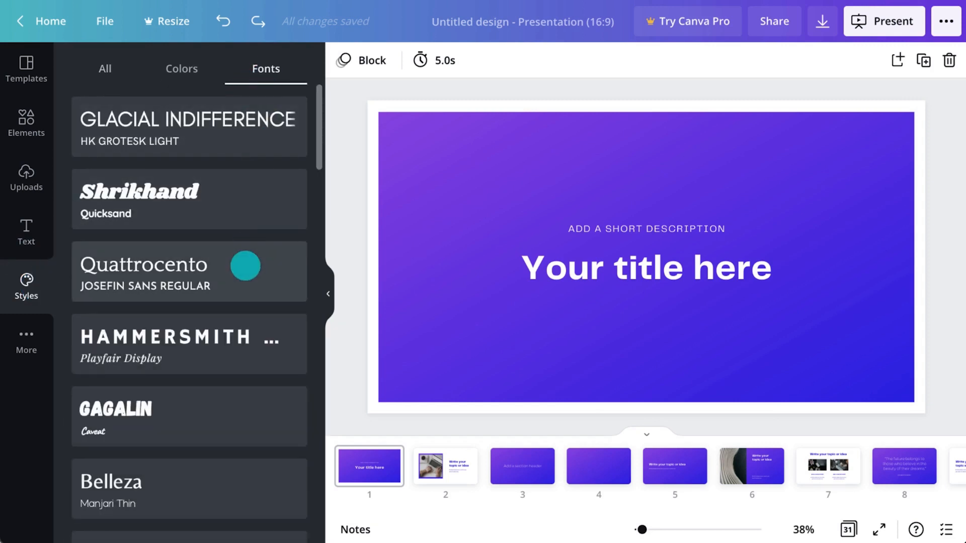
{"action": "left_click", "coordinate": [245, 265]}
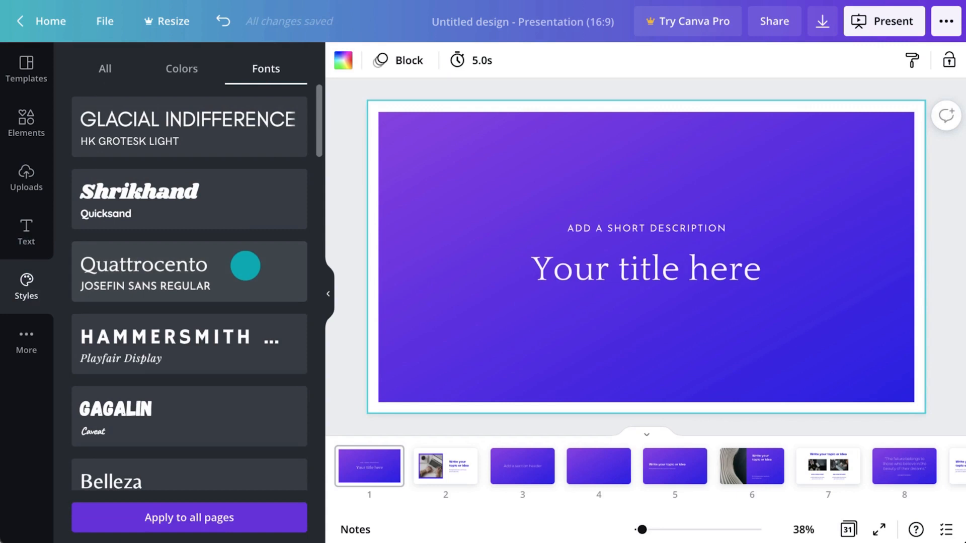
{"action": "left_click", "coordinate": [209, 512]}
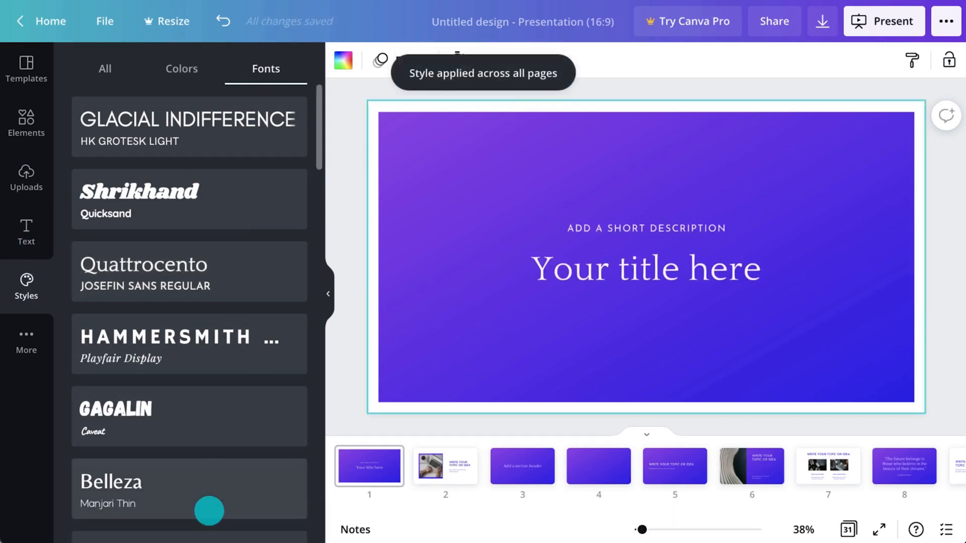
{"action": "left_click", "coordinate": [326, 308]}
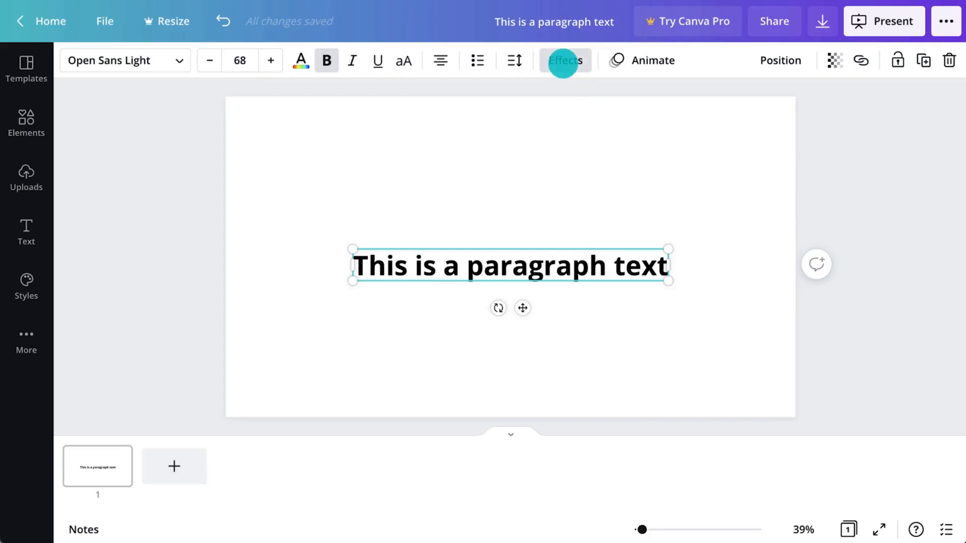
Step: Try Shadow, Hollow and None text effects, then bend the paragraph into an adjusted Curve arc
{"action": "left_click", "coordinate": [563, 63]}
{"action": "left_click", "coordinate": [191, 185]}
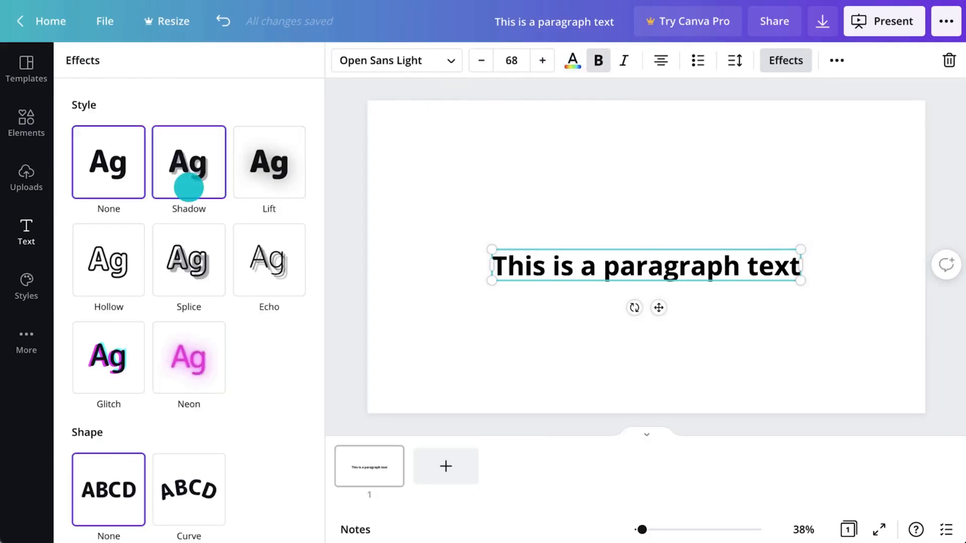
{"action": "left_click", "coordinate": [124, 472]}
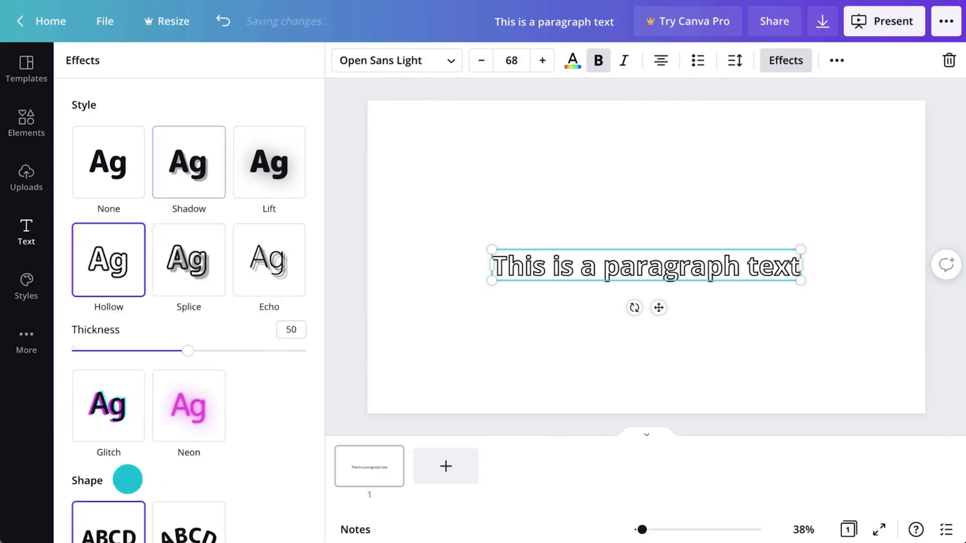
{"action": "left_click", "coordinate": [109, 191]}
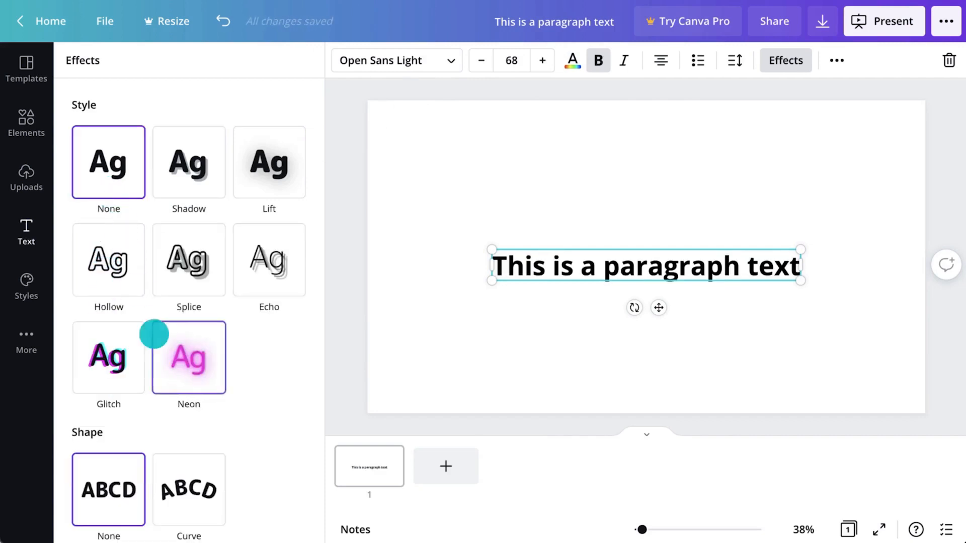
{"action": "left_click", "coordinate": [196, 476]}
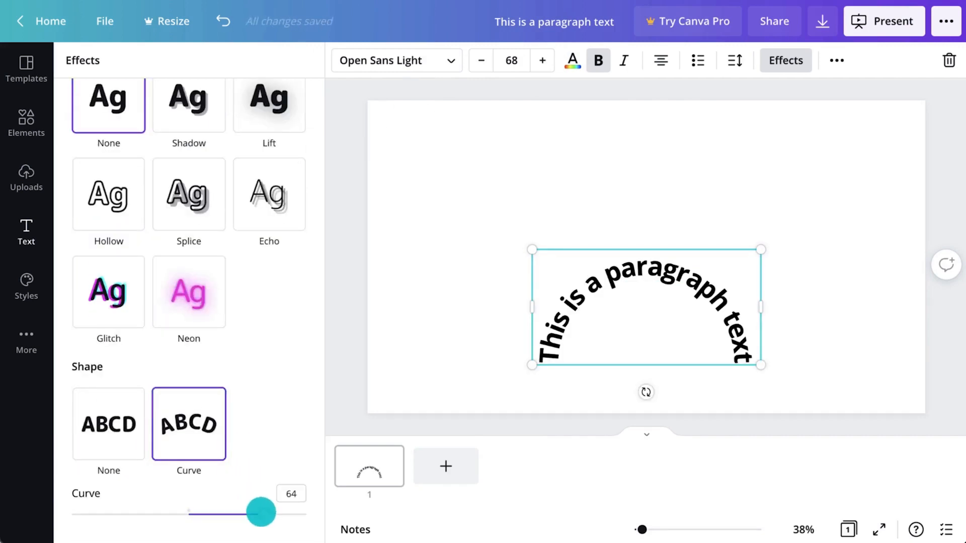
{"action": "left_click_drag", "start_coordinate": [260, 511], "coordinate": [237, 509]}
{"action": "left_click", "coordinate": [329, 395]}
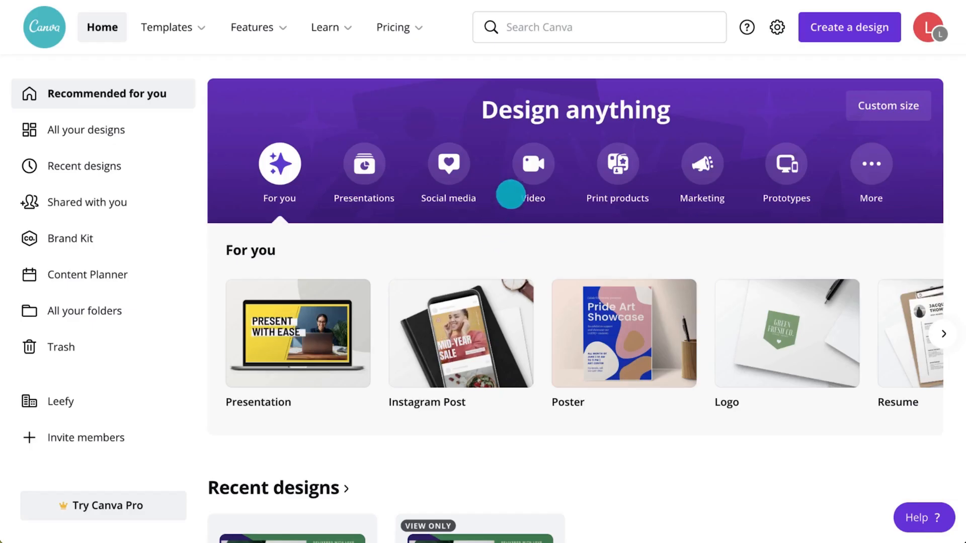
Step: Create a blank 1920 × 1080 video design from the Video category
{"action": "left_click", "coordinate": [521, 167]}
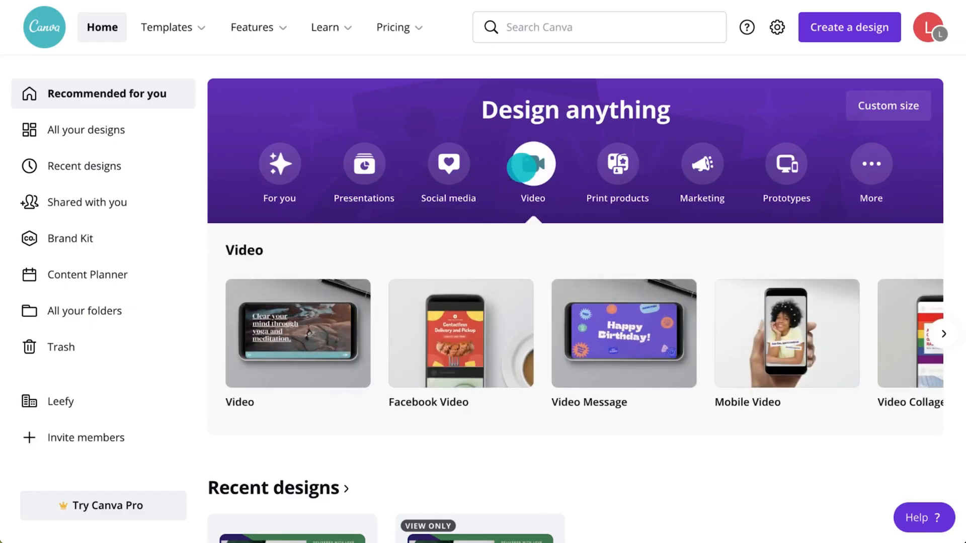
{"action": "mouse_move", "coordinate": [291, 351]}
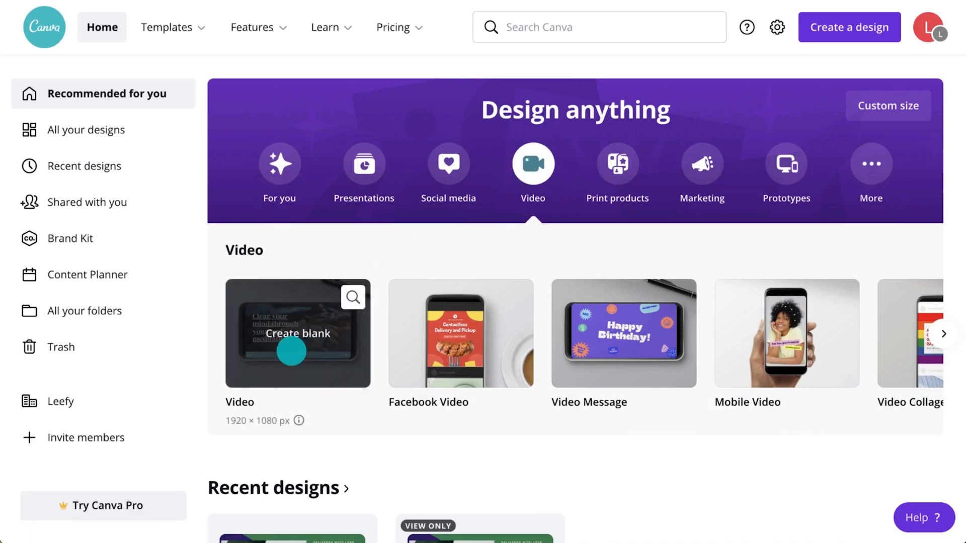
{"action": "left_click", "coordinate": [291, 351]}
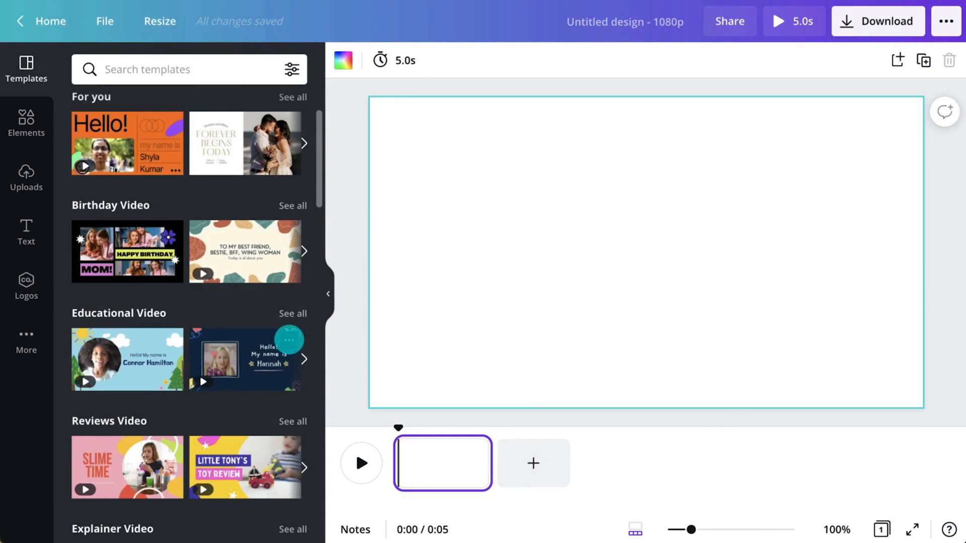
Step: Search templates for 'plant', apply the first Bree's Vegan Munchies page and preview its animation
{"action": "mouse_move", "coordinate": [396, 426]}
{"action": "left_mouse_down"}
{"action": "mouse_move", "coordinate": [485, 423]}
{"action": "mouse_move", "coordinate": [401, 423]}
{"action": "left_mouse_up"}
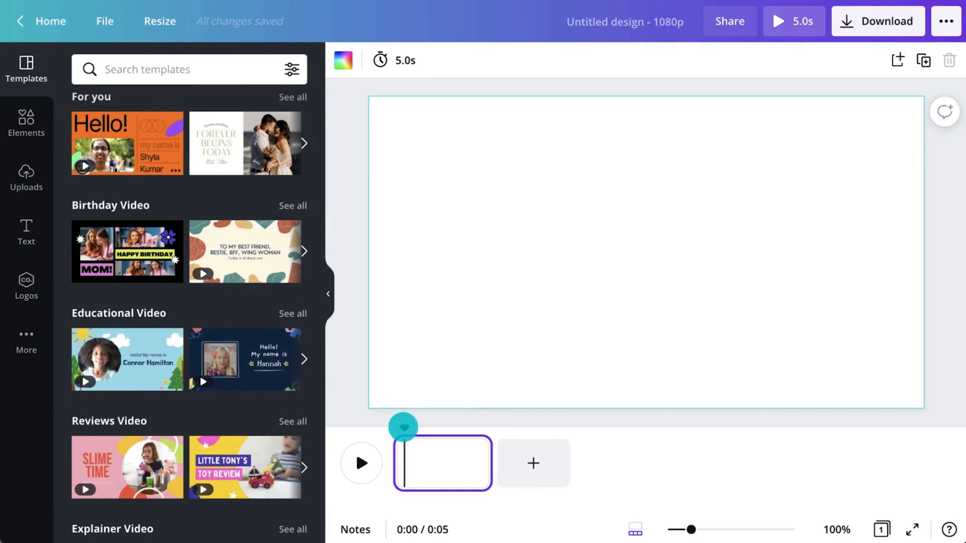
{"action": "left_click", "coordinate": [246, 62]}
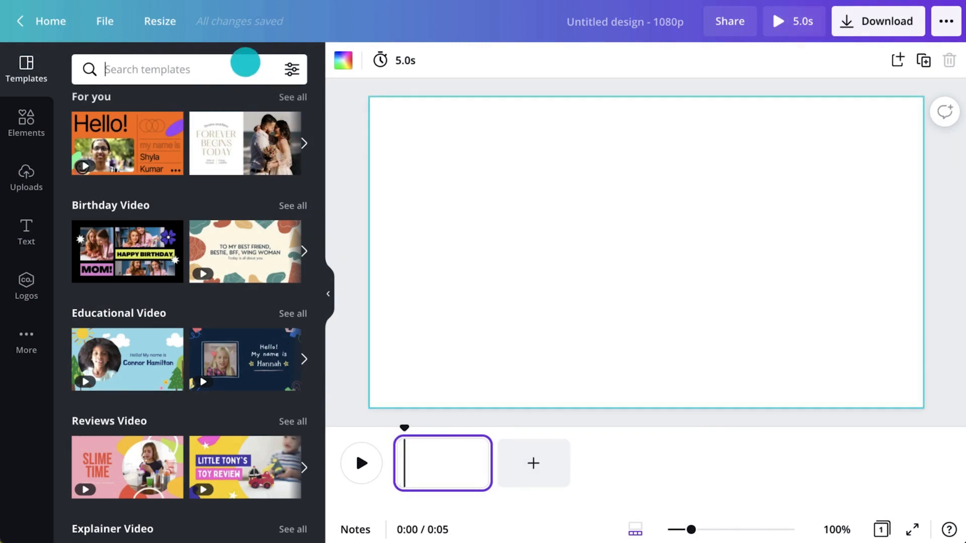
{"action": "type", "text": "plant"}
{"action": "key", "text": "Return"}
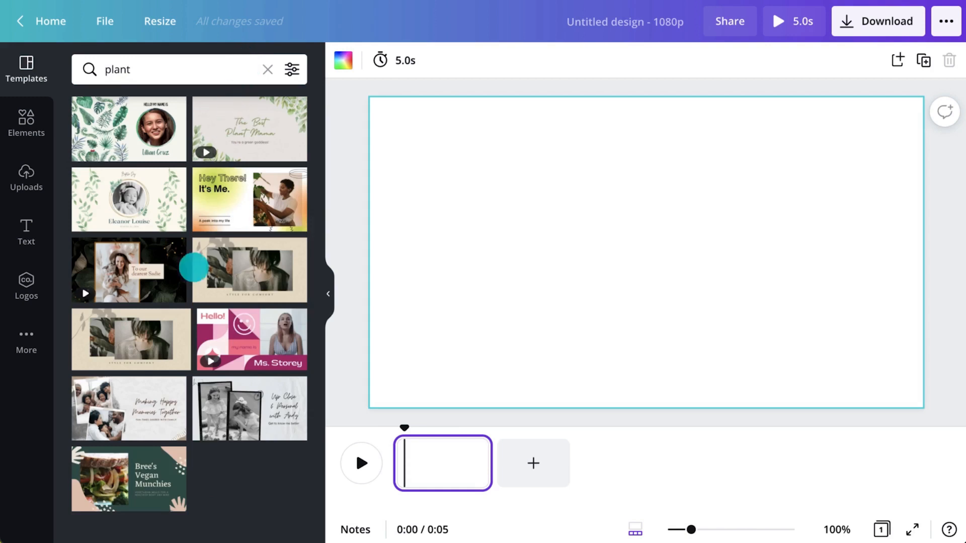
{"action": "left_click", "coordinate": [145, 461]}
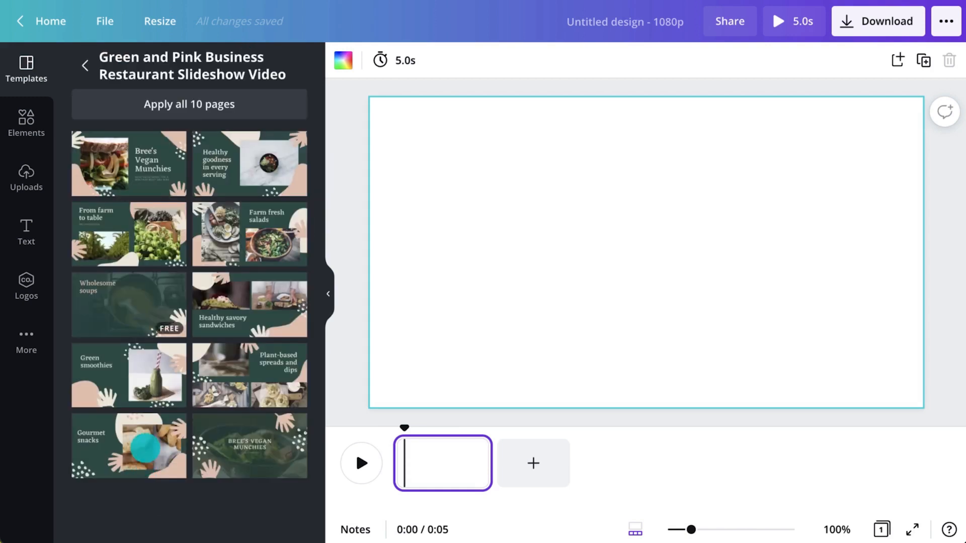
{"action": "left_click", "coordinate": [148, 180]}
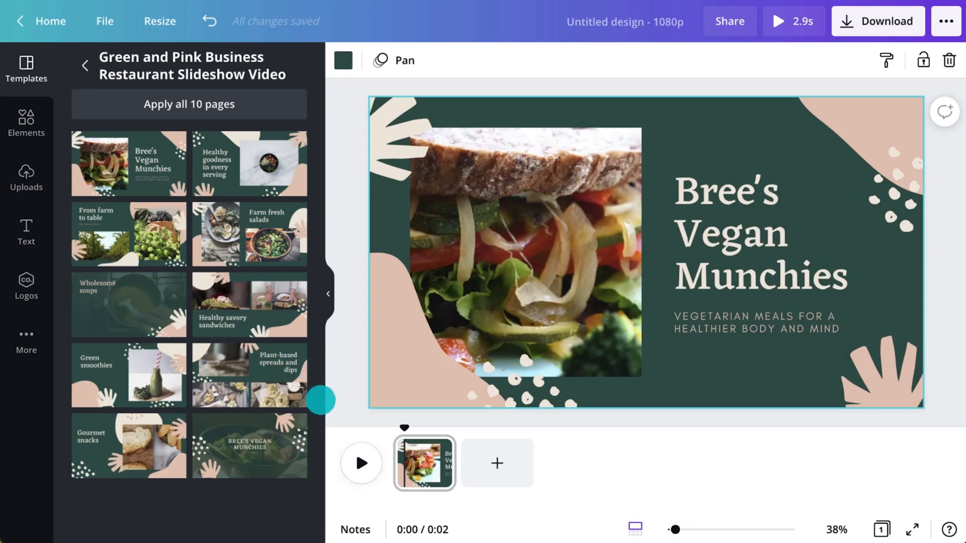
{"action": "left_click", "coordinate": [362, 458]}
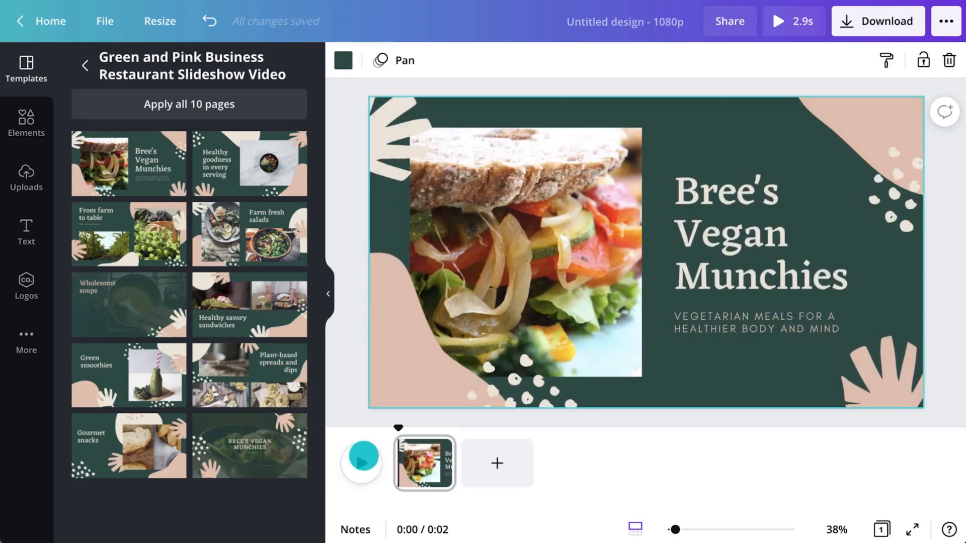
Step: Duplicate the page, then open the stock Videos library under More
{"action": "right_click", "coordinate": [438, 448]}
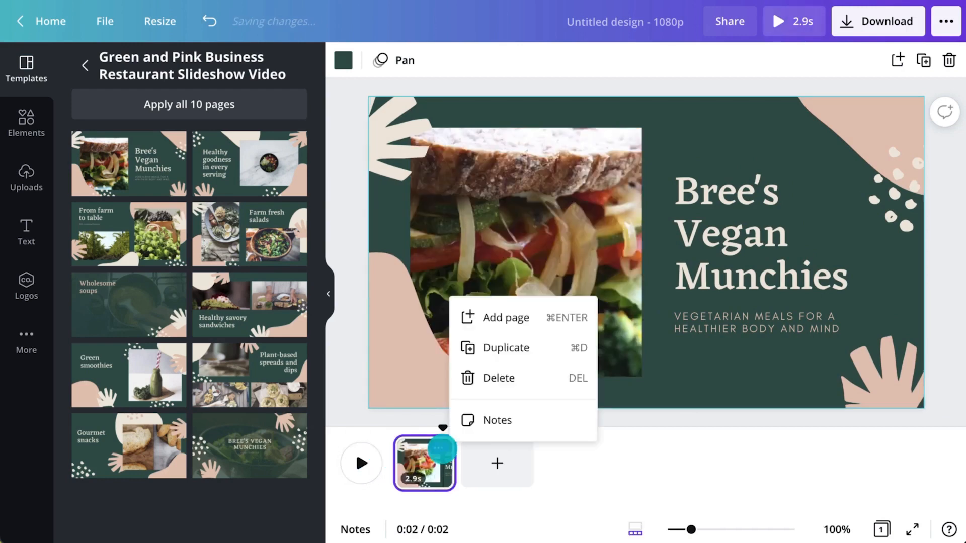
{"action": "left_click", "coordinate": [517, 348]}
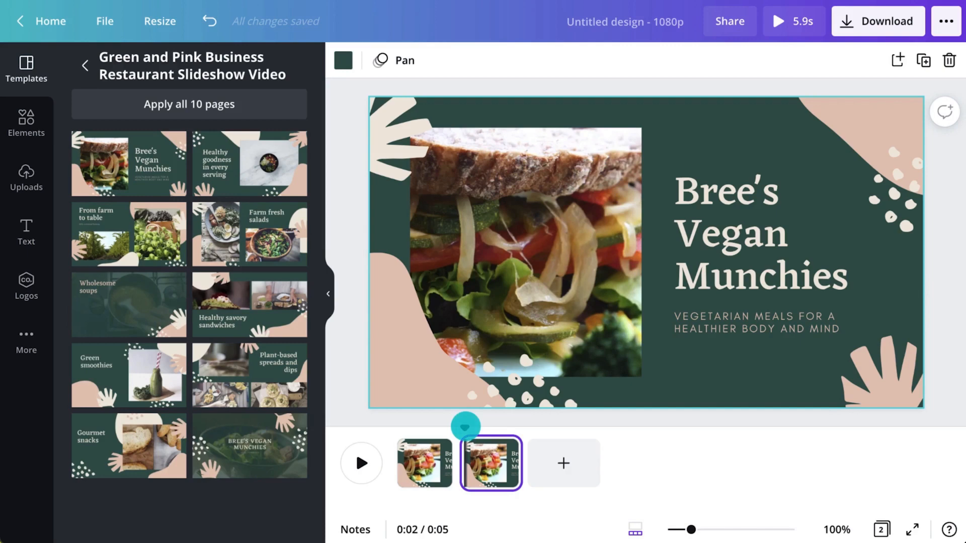
{"action": "left_click", "coordinate": [35, 124]}
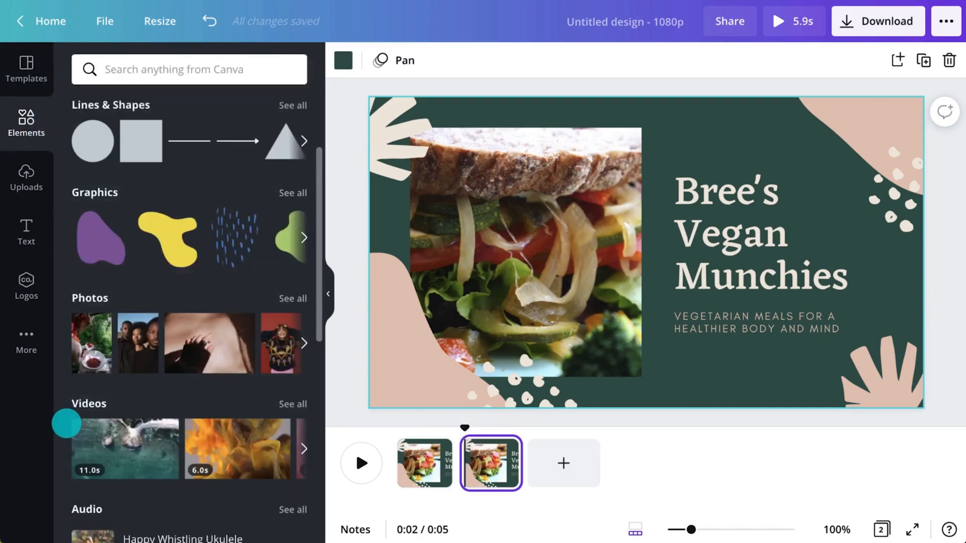
{"action": "left_click", "coordinate": [36, 342]}
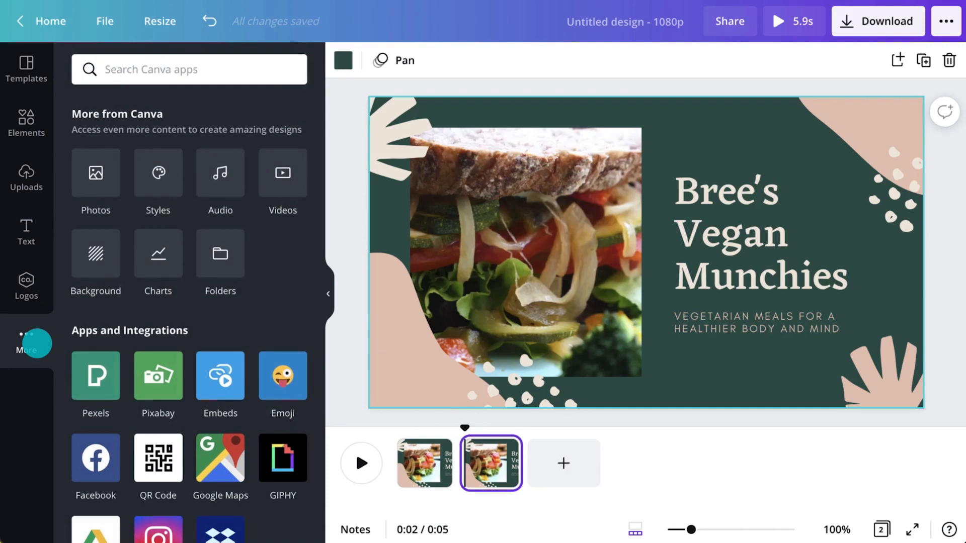
{"action": "left_click", "coordinate": [276, 185]}
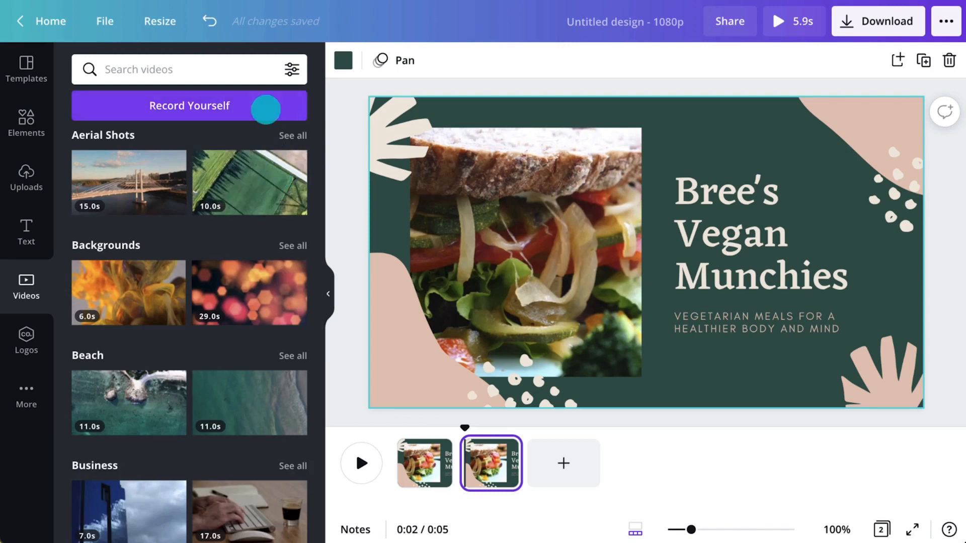
Step: Search videos for 'monsteria', drop a monstera leaf clip into page 2's photo frame, and trim it to 5.0s
{"action": "left_click", "coordinate": [261, 71]}
{"action": "type", "text": "monsteria"}
{"action": "key", "text": "Return"}
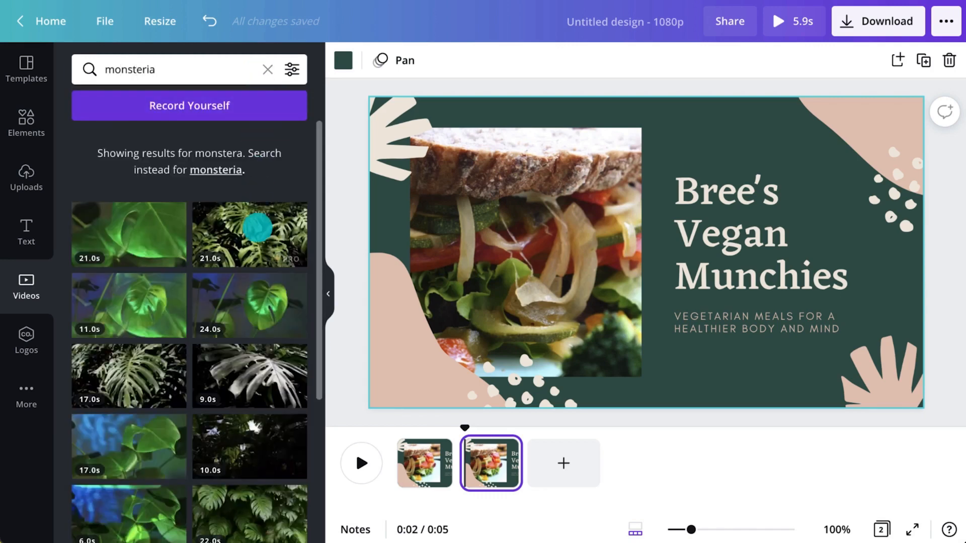
{"action": "left_click_drag", "start_coordinate": [257, 228], "coordinate": [489, 245]}
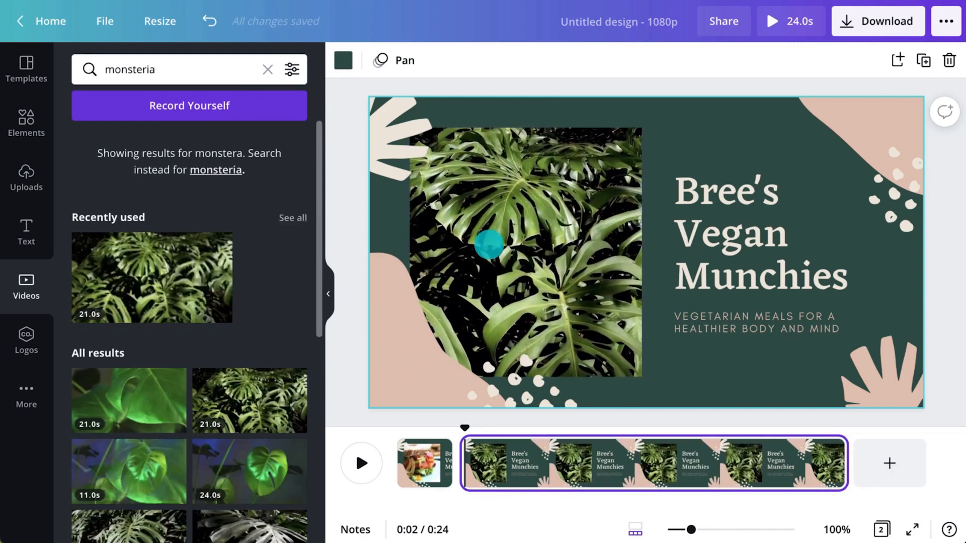
{"action": "left_click_drag", "start_coordinate": [844, 459], "coordinate": [552, 462]}
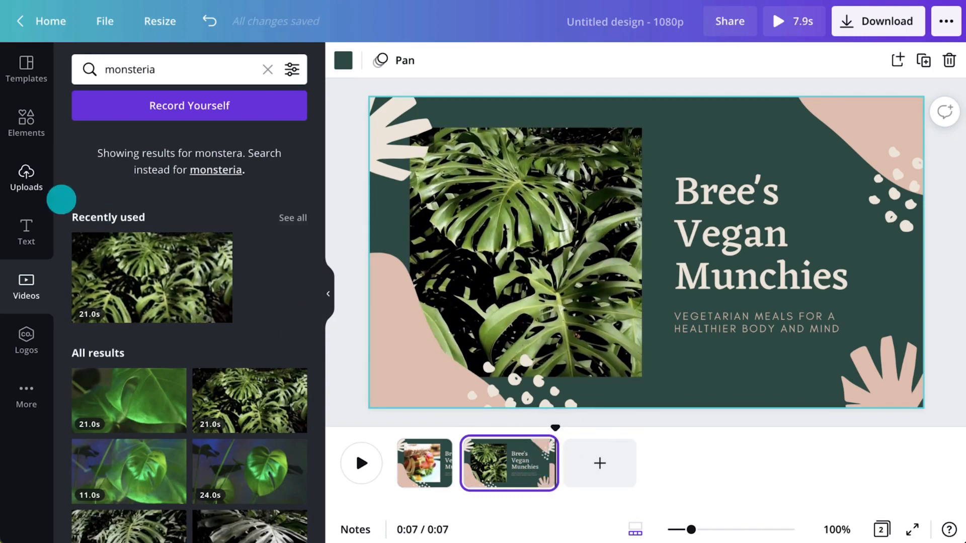
Step: Upload Record yourself.mp4 from the device and place it in page 2's photo frame
{"action": "left_click", "coordinate": [43, 189]}
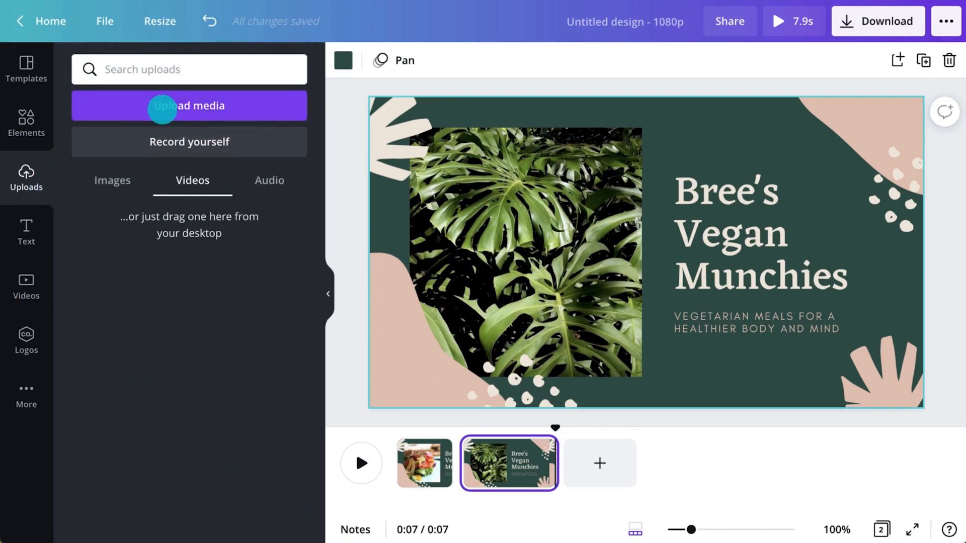
{"action": "left_click", "coordinate": [162, 105]}
{"action": "left_click", "coordinate": [101, 149]}
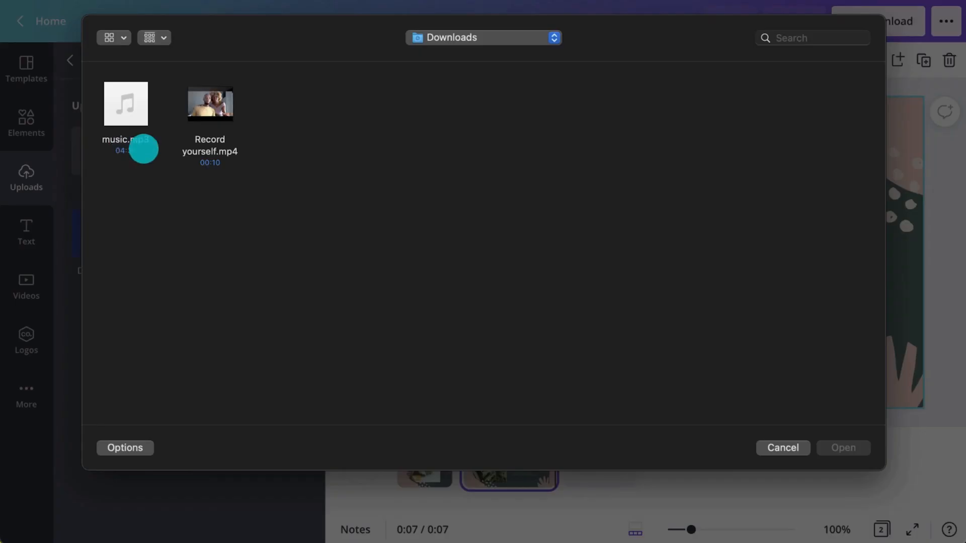
{"action": "left_click", "coordinate": [198, 147]}
{"action": "left_click", "coordinate": [841, 438]}
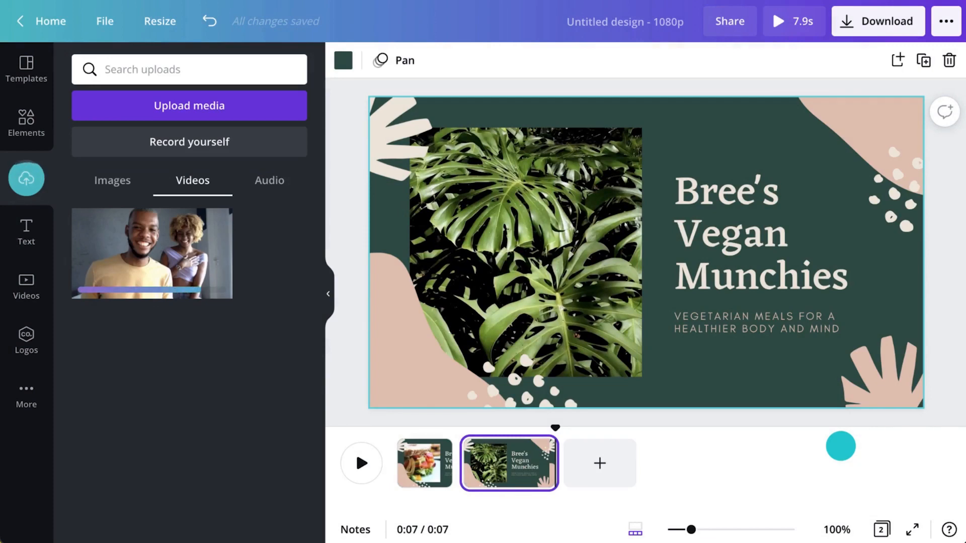
{"action": "left_click_drag", "start_coordinate": [209, 270], "coordinate": [546, 261]}
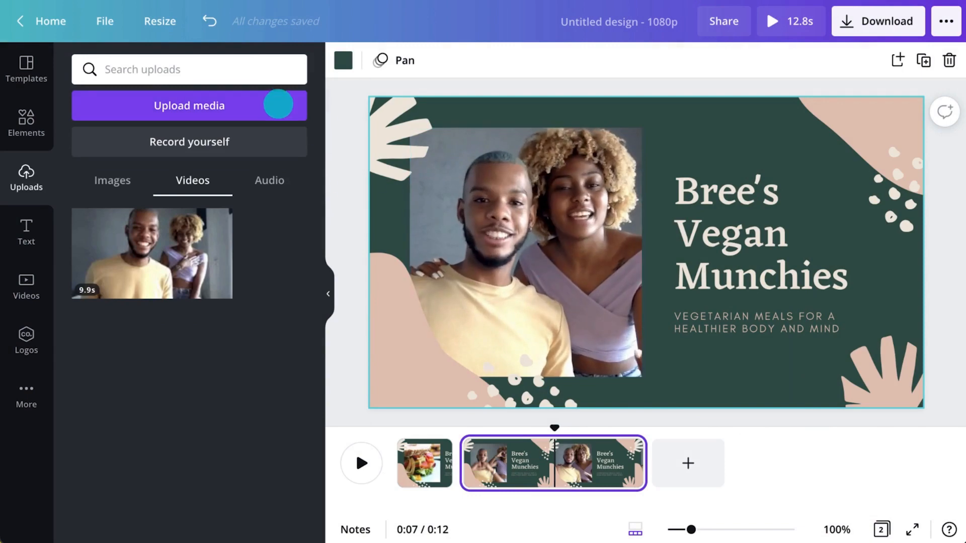
Step: Upload music.mp3 from the device and add it as the video's soundtrack
{"action": "left_click", "coordinate": [278, 104]}
{"action": "left_click", "coordinate": [104, 153]}
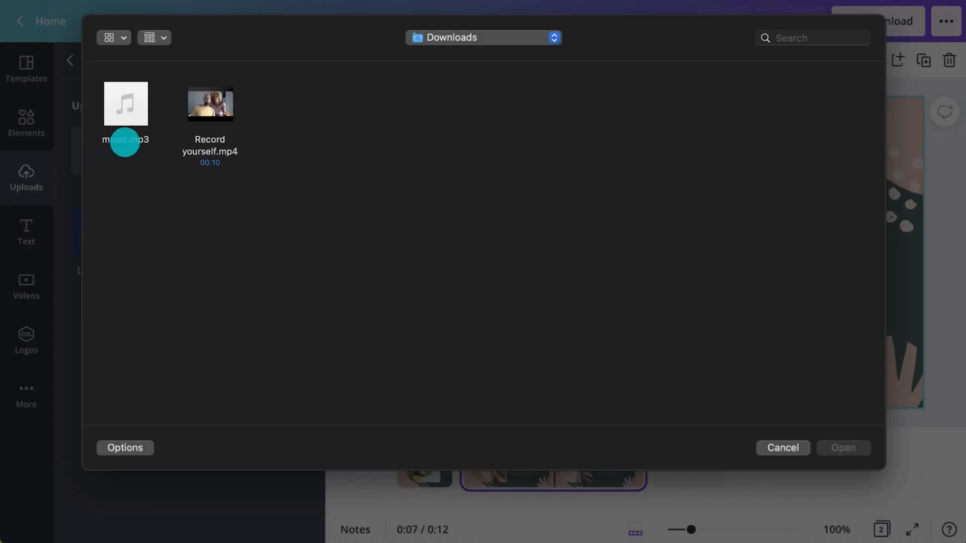
{"action": "left_click", "coordinate": [125, 142]}
{"action": "left_click", "coordinate": [841, 448]}
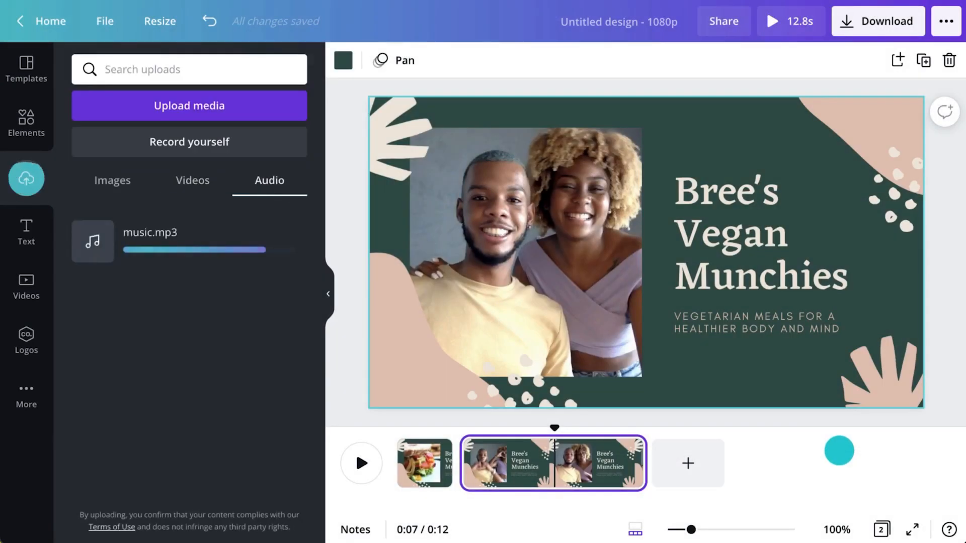
{"action": "left_click", "coordinate": [145, 243]}
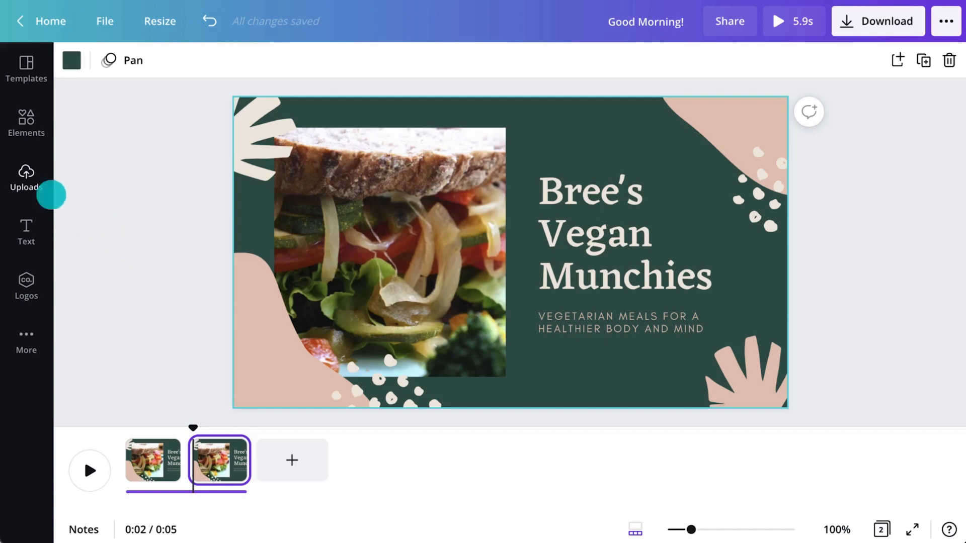
Step: Record a 9.9s webcam clip with Record yourself, pausing once, and save it to uploads
{"action": "left_click", "coordinate": [12, 170]}
{"action": "left_click", "coordinate": [100, 150]}
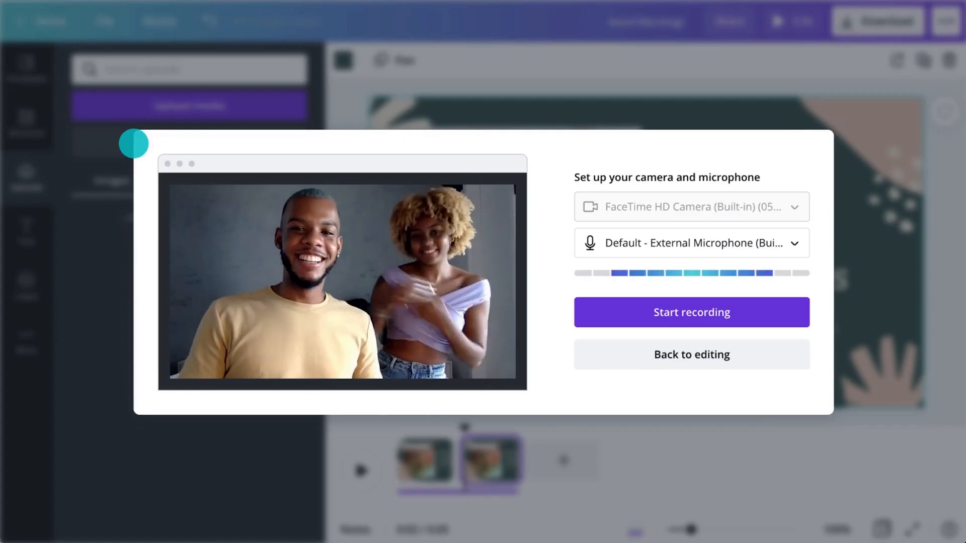
{"action": "left_click", "coordinate": [730, 298]}
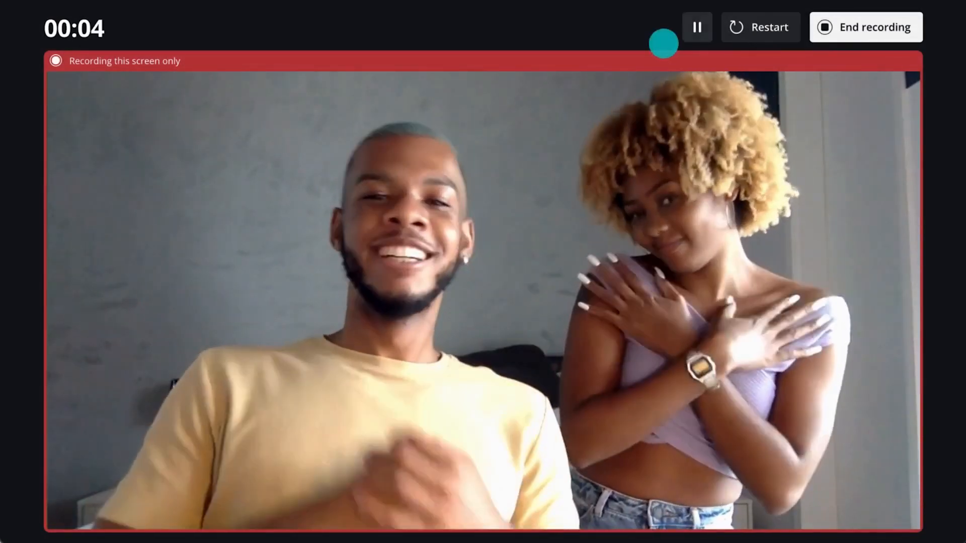
{"action": "left_click", "coordinate": [698, 27]}
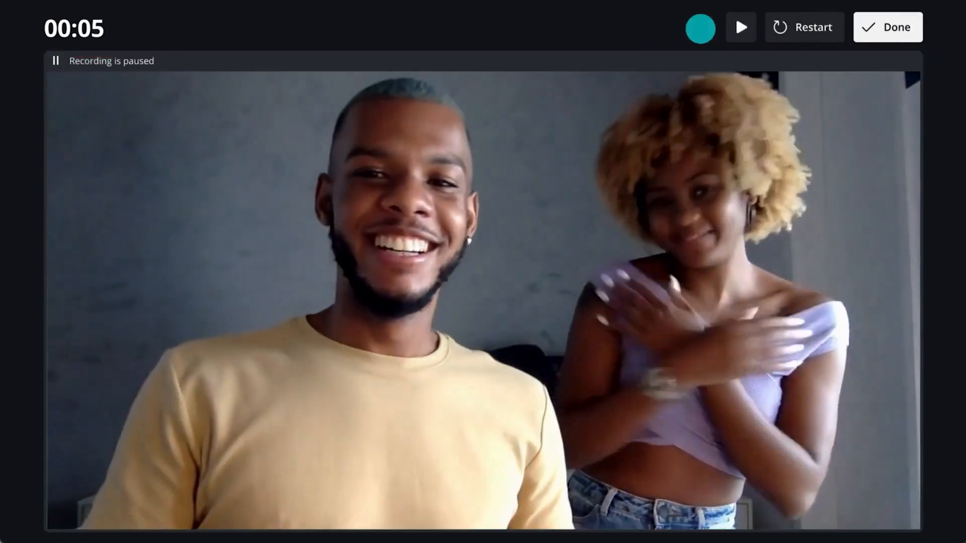
{"action": "left_click", "coordinate": [739, 27]}
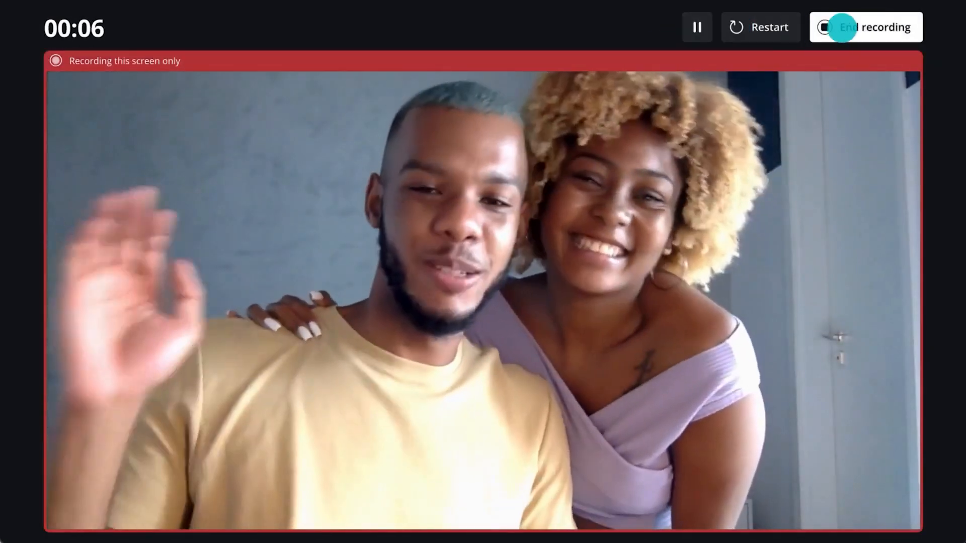
{"action": "left_click", "coordinate": [844, 27]}
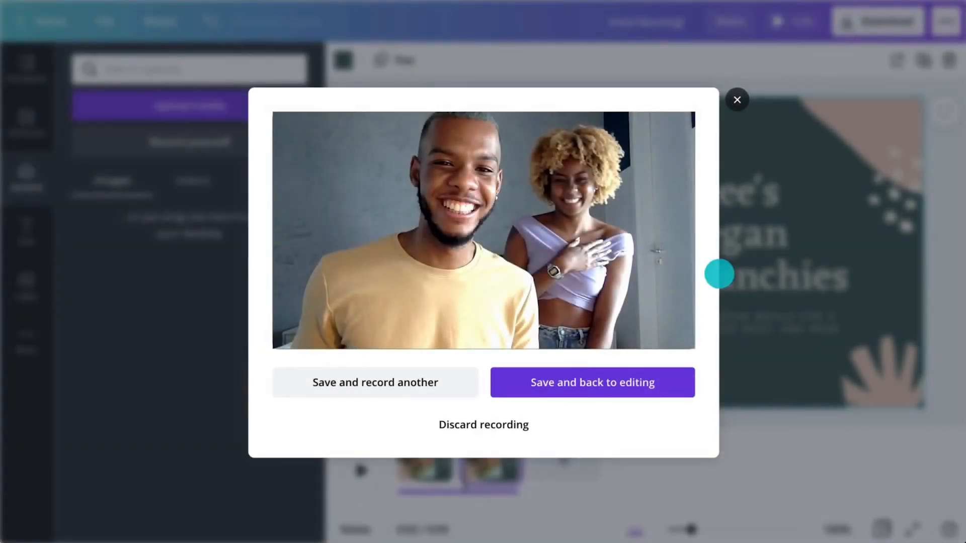
{"action": "left_click", "coordinate": [659, 388]}
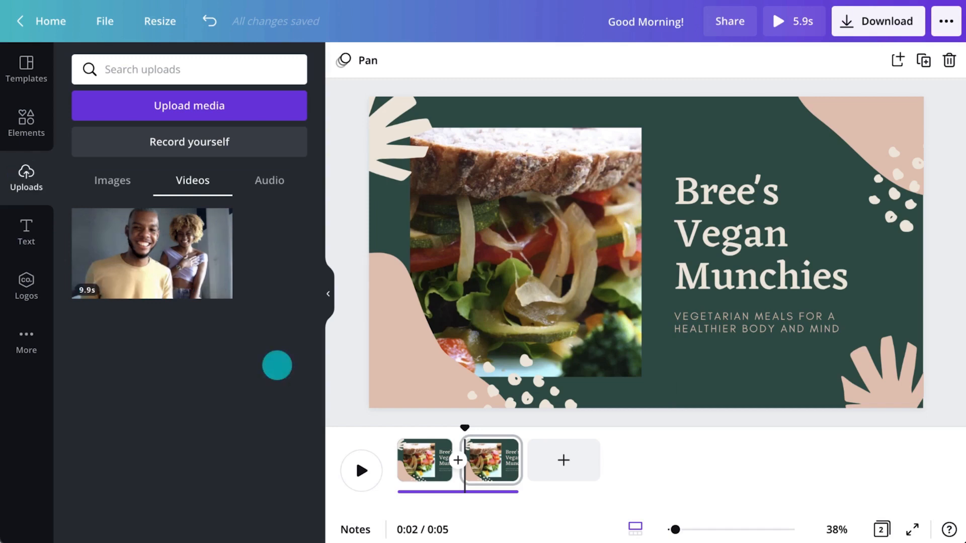
Step: Put the recorded clip in the photo frame and retitle the page 'Health with Leefy' in a wider text box
{"action": "left_click_drag", "start_coordinate": [184, 270], "coordinate": [510, 250]}
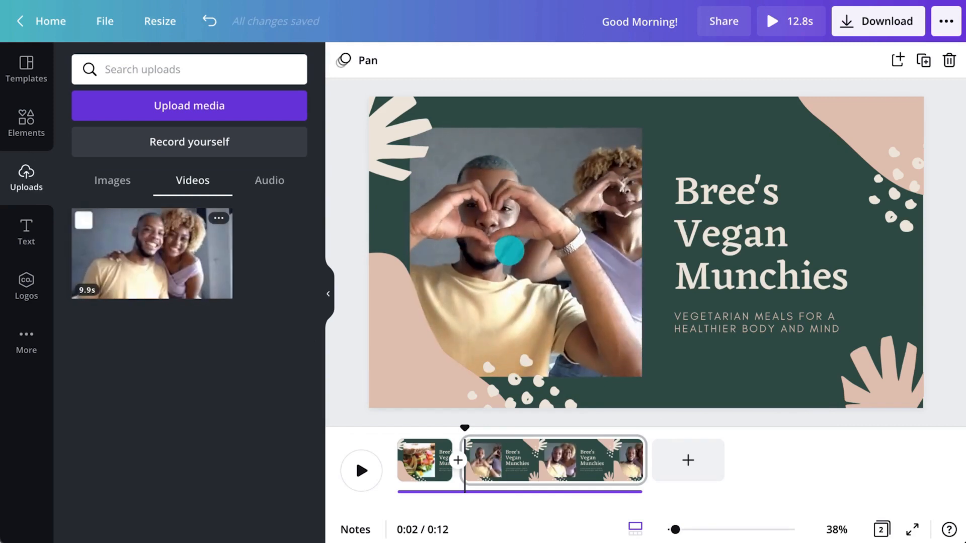
{"action": "double_click", "coordinate": [711, 226]}
{"action": "type", "text": "H"}
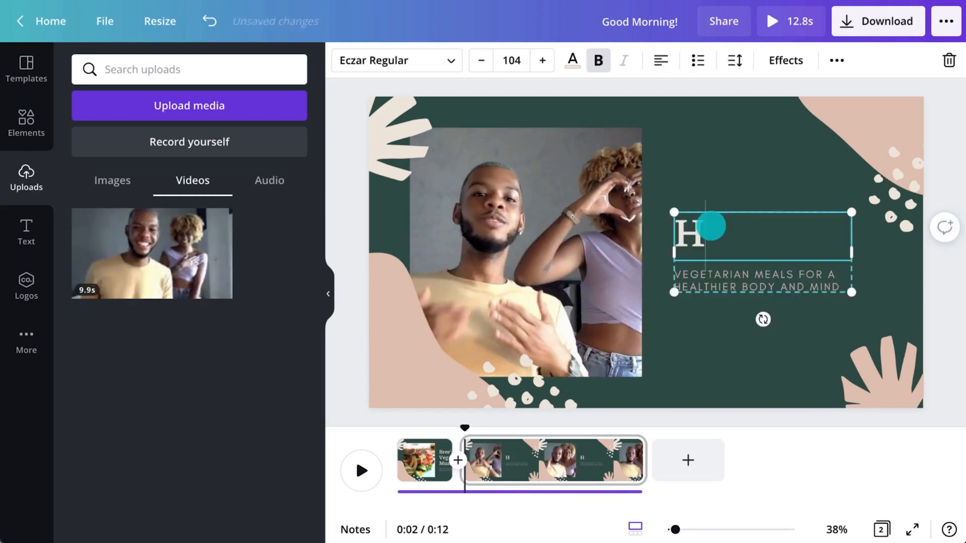
{"action": "type", "text": "ealth with Leefy"}
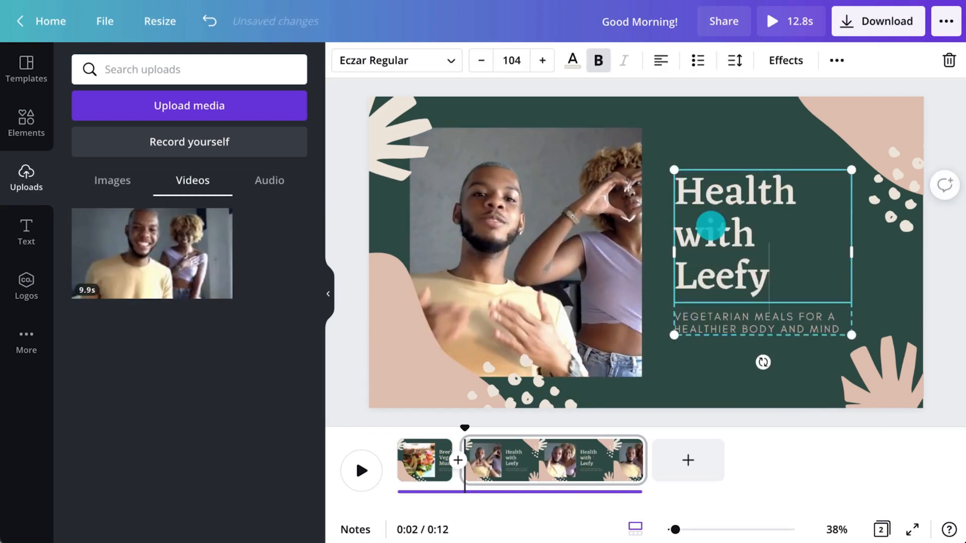
{"action": "left_click_drag", "start_coordinate": [852, 252], "coordinate": [901, 274]}
{"action": "left_click", "coordinate": [936, 297]}
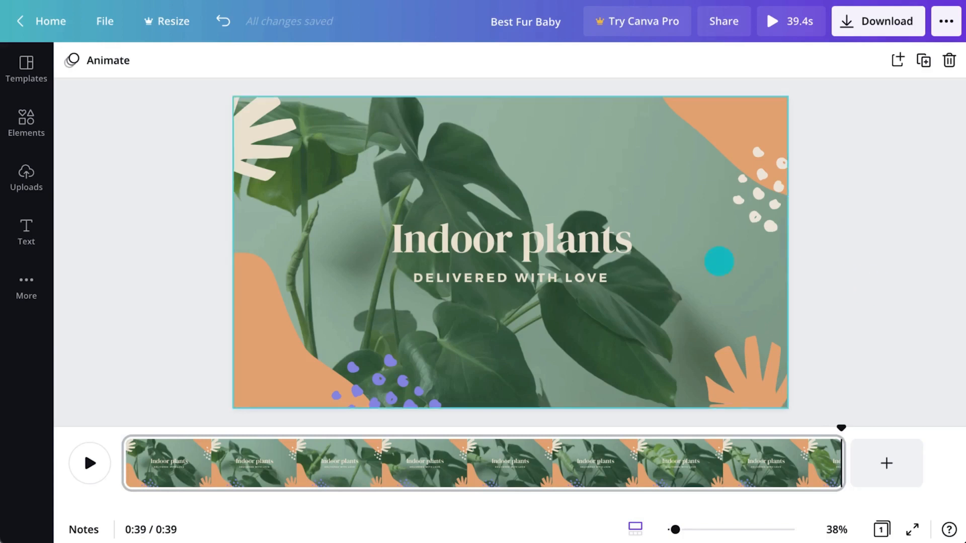
Step: Give the plant page the Pan page animation, after trying Fade
{"action": "left_click", "coordinate": [597, 242]}
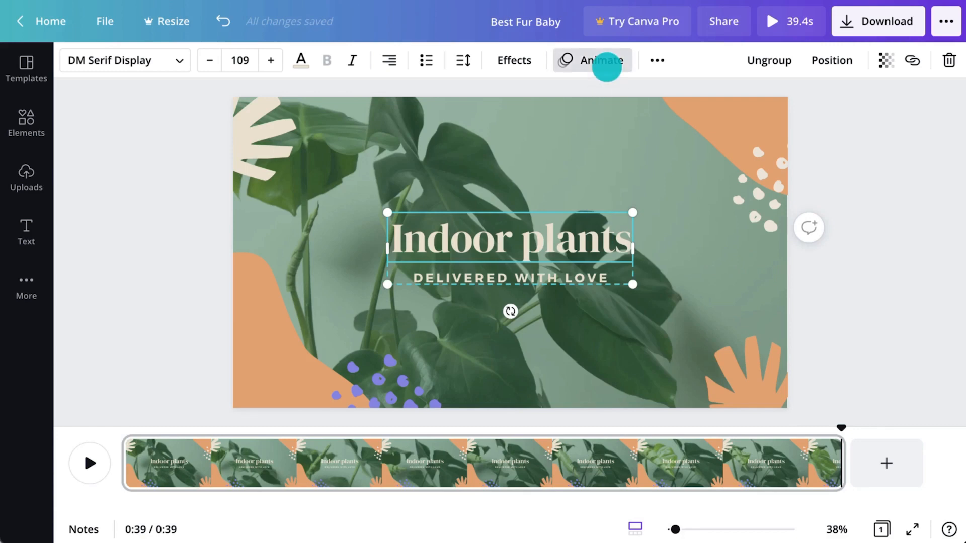
{"action": "left_click", "coordinate": [604, 61]}
{"action": "left_click", "coordinate": [161, 63]}
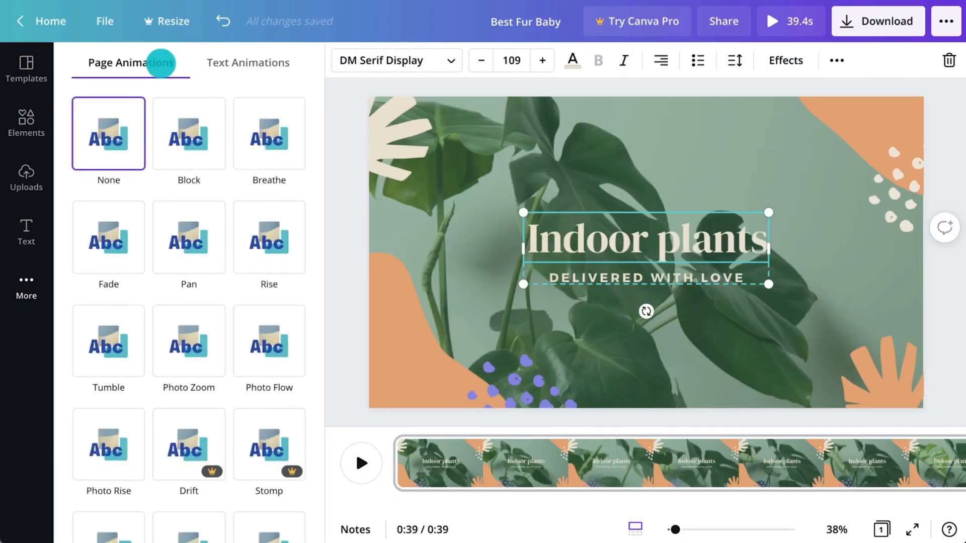
{"action": "left_click", "coordinate": [113, 216]}
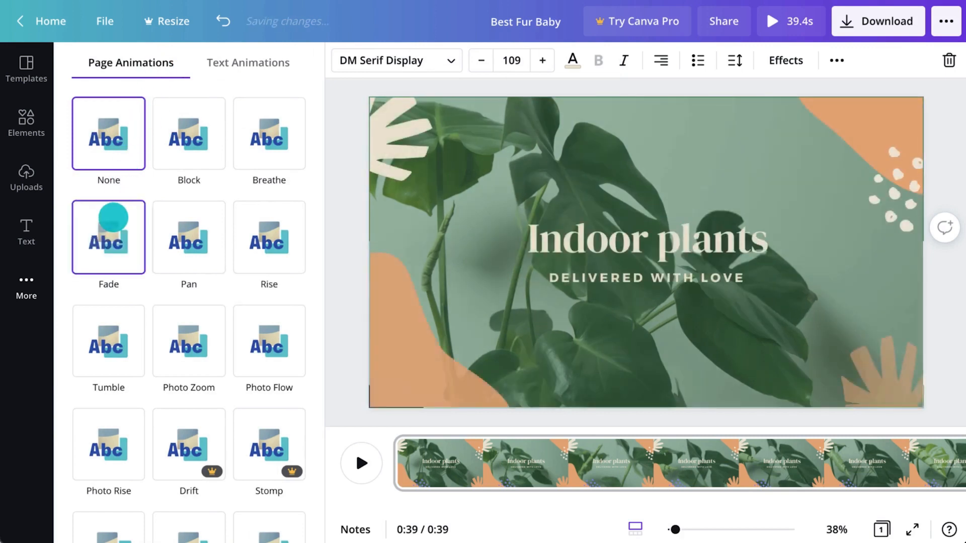
{"action": "left_click", "coordinate": [184, 219]}
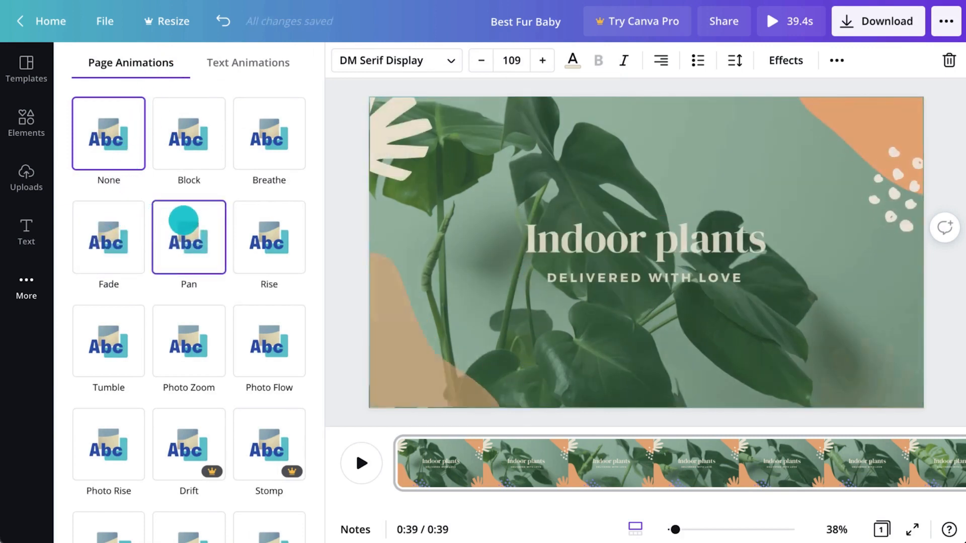
Step: Animate the Indoor plants title group with Ascend, after trying Bounce
{"action": "left_click", "coordinate": [264, 59]}
{"action": "left_click", "coordinate": [119, 220]}
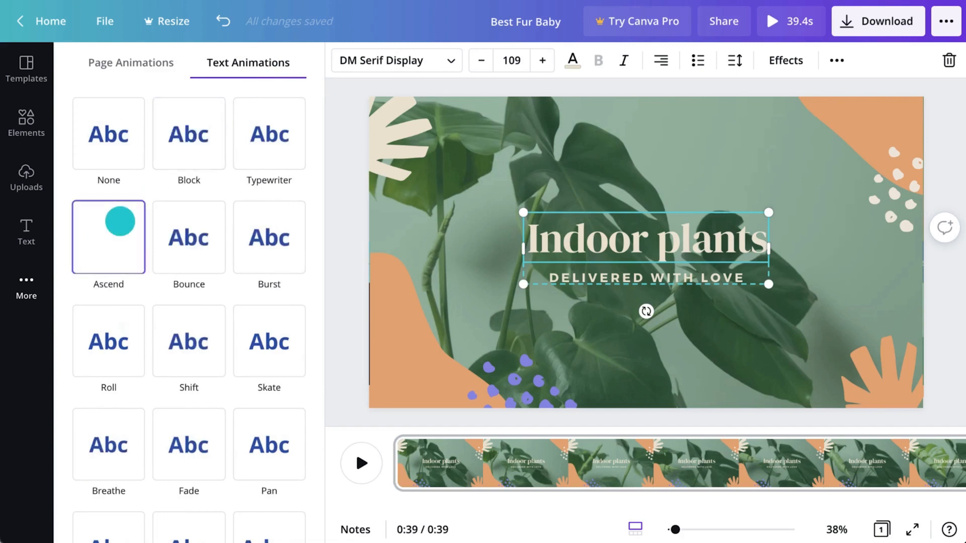
{"action": "left_click", "coordinate": [206, 236]}
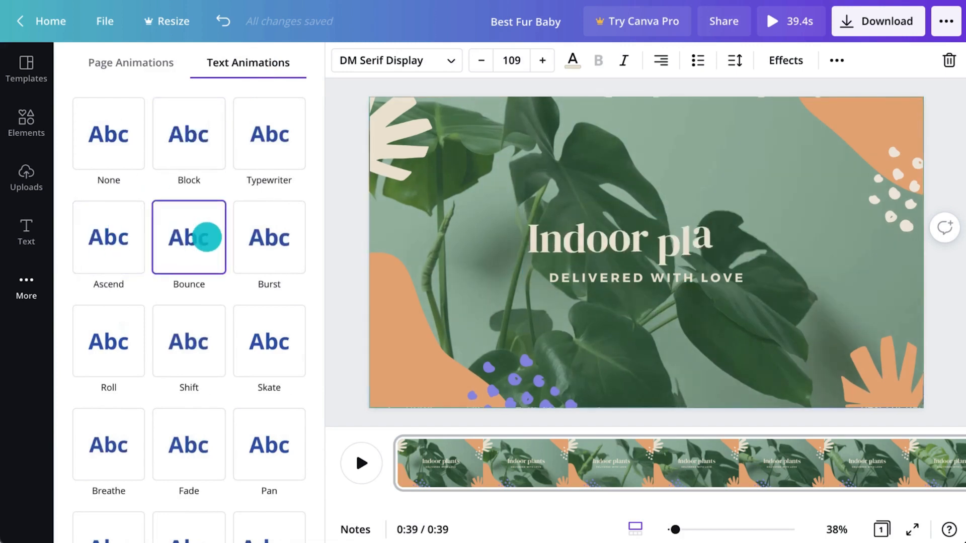
{"action": "left_click", "coordinate": [123, 238]}
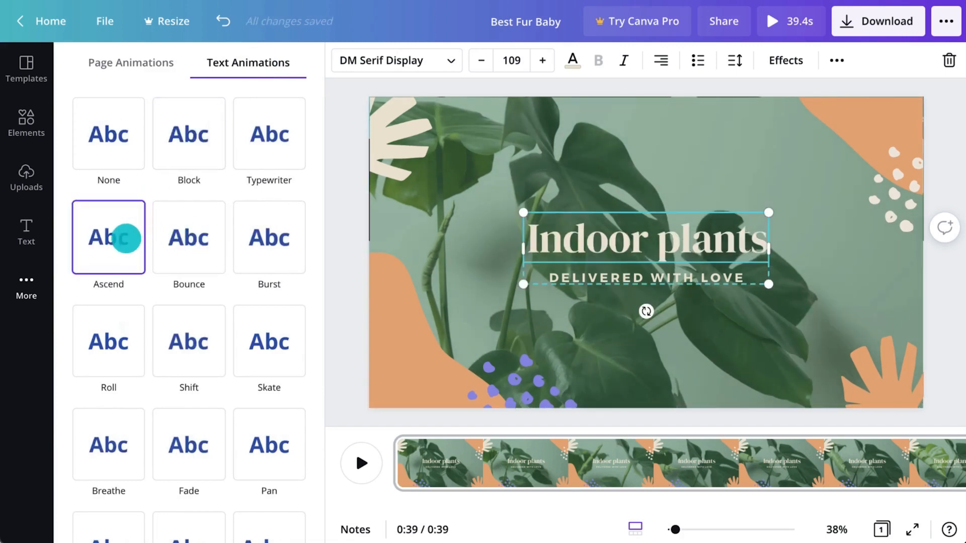
{"action": "left_click", "coordinate": [328, 242]}
{"action": "left_click", "coordinate": [332, 242]}
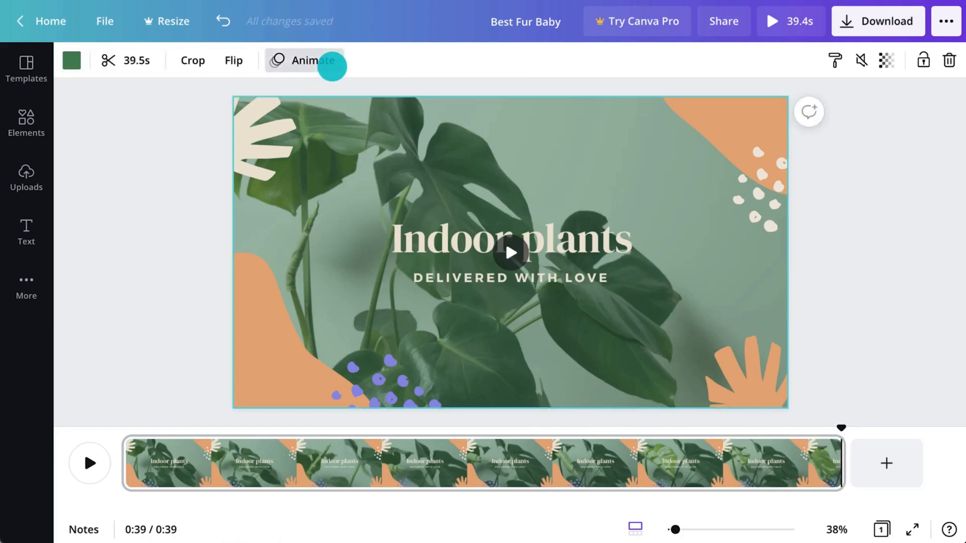
Step: Apply the Pan animation to the monstera background video and show the More apps panel
{"action": "left_click", "coordinate": [332, 63]}
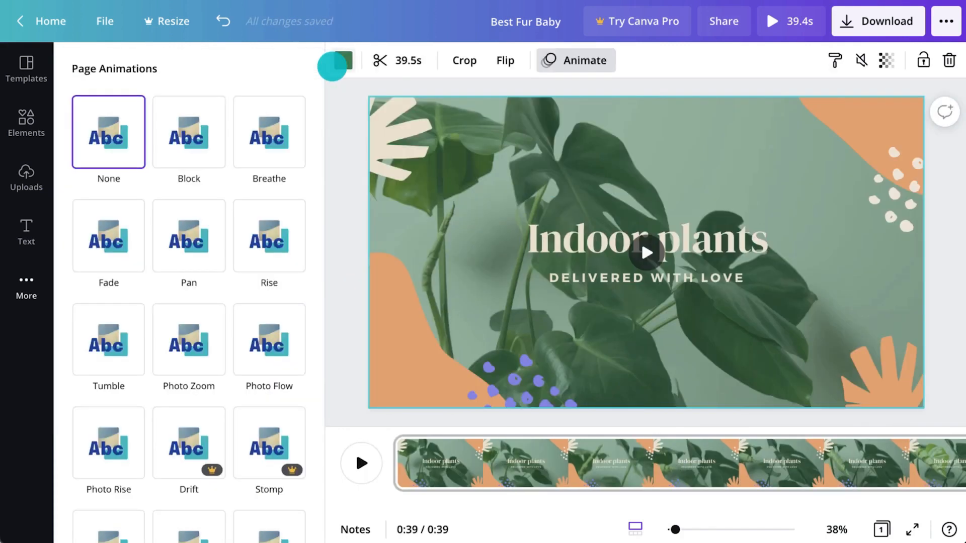
{"action": "left_click", "coordinate": [201, 223]}
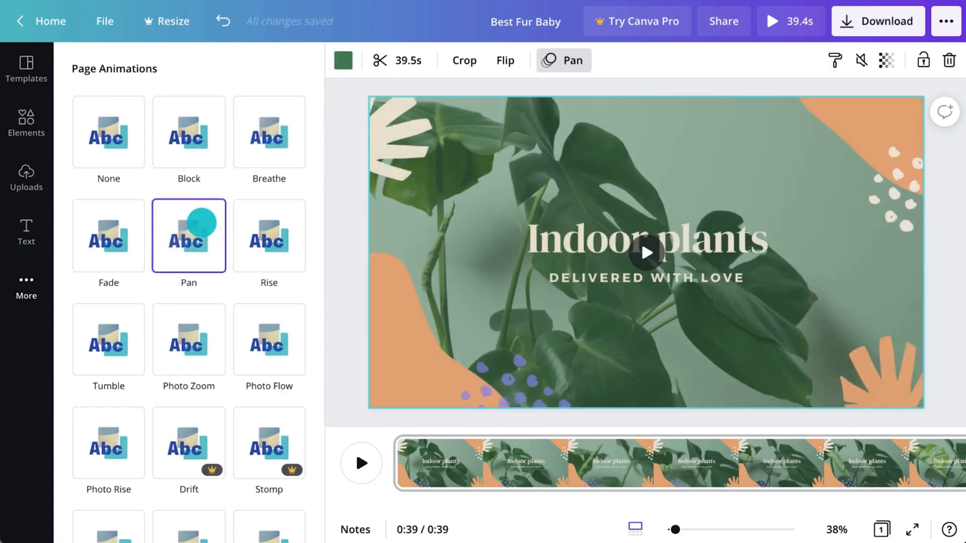
{"action": "left_click", "coordinate": [326, 243]}
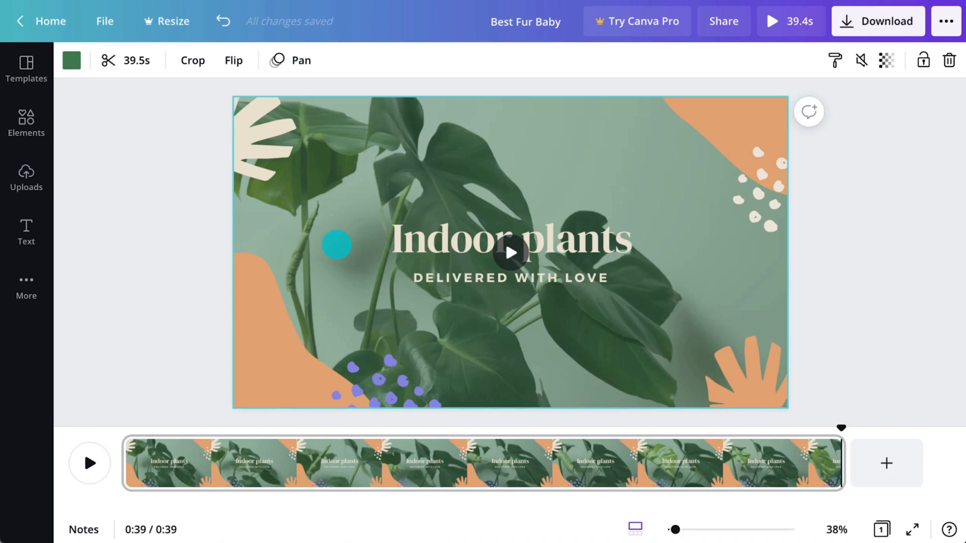
{"action": "left_click", "coordinate": [18, 280]}
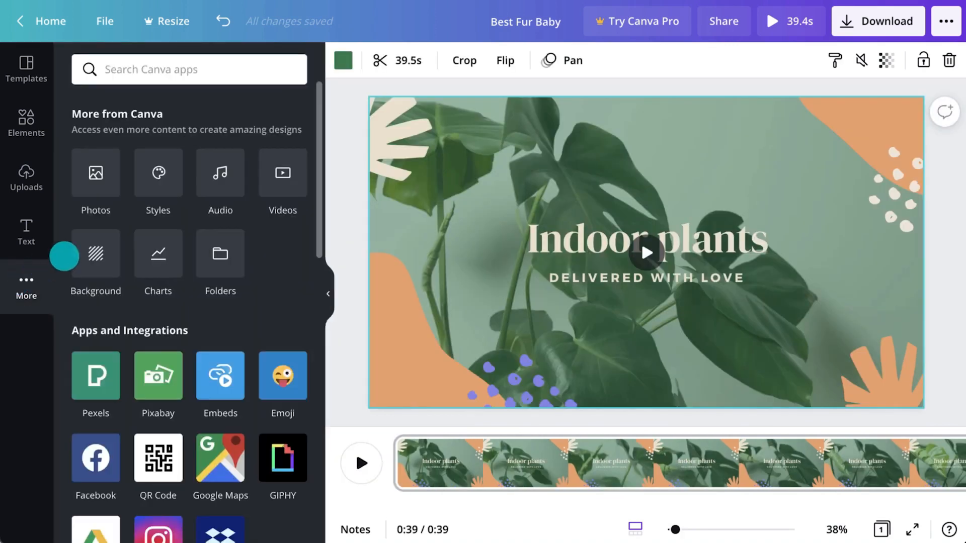
Step: Add the Boom Ba Boom track as background music, preview the video, and open Download for MP4
{"action": "left_click", "coordinate": [214, 177]}
{"action": "left_click", "coordinate": [91, 196]}
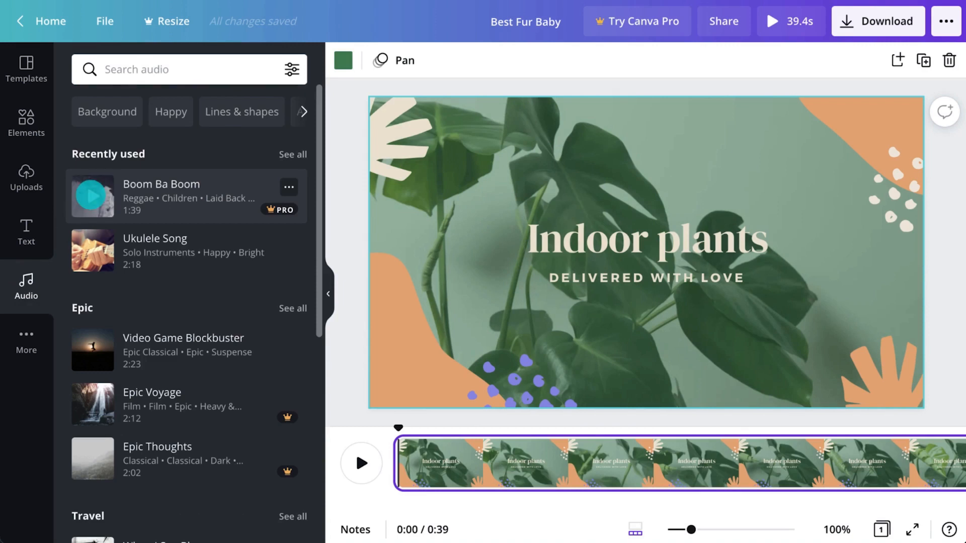
{"action": "left_click_drag", "start_coordinate": [92, 196], "coordinate": [485, 214]}
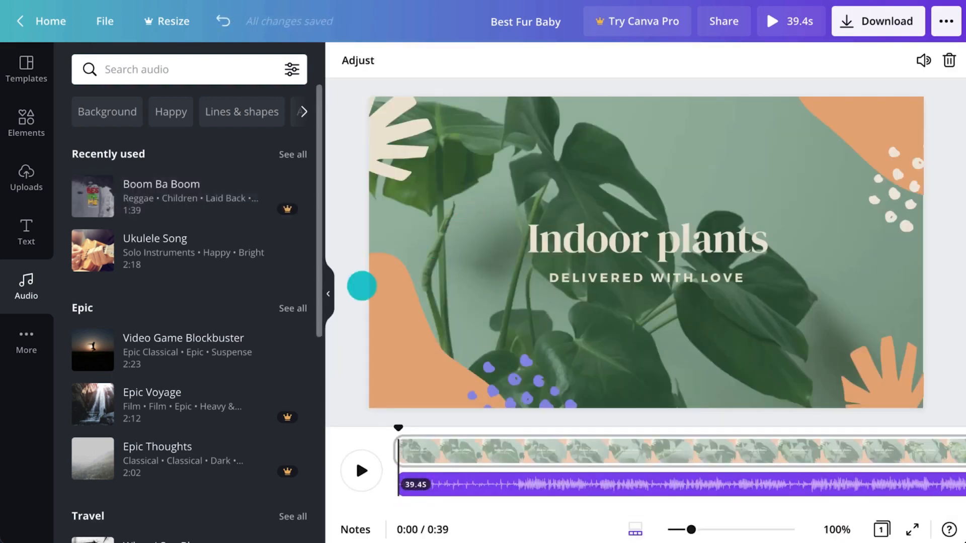
{"action": "left_click", "coordinate": [328, 305]}
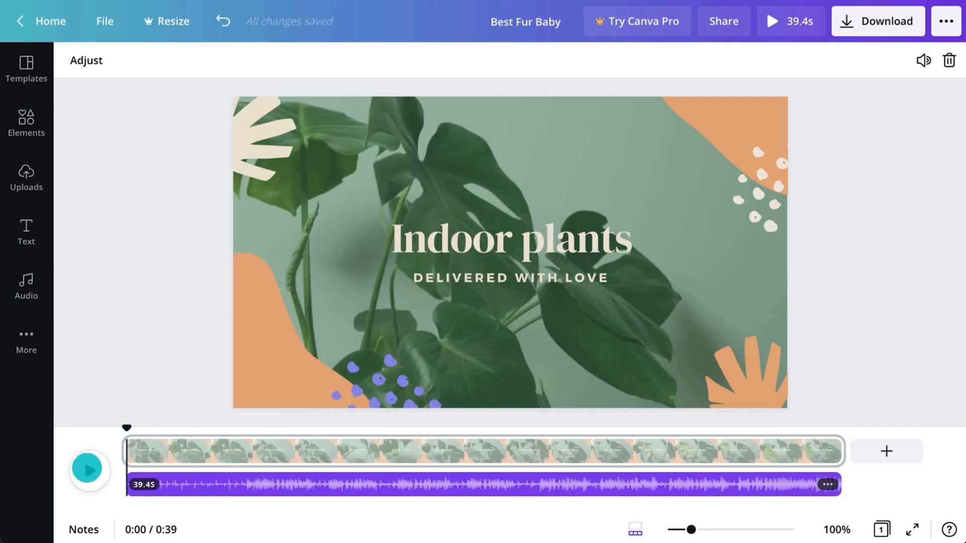
{"action": "left_click", "coordinate": [87, 469]}
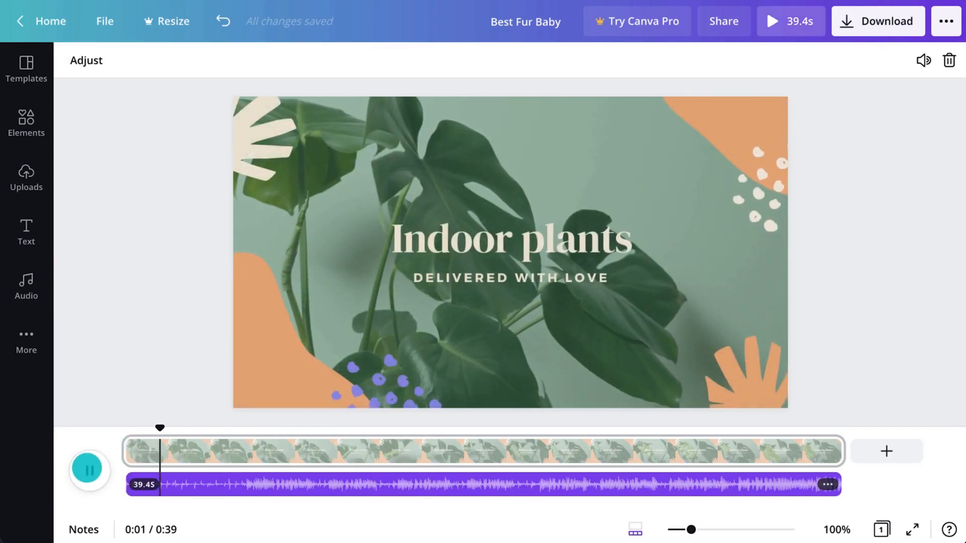
{"action": "left_click", "coordinate": [87, 468]}
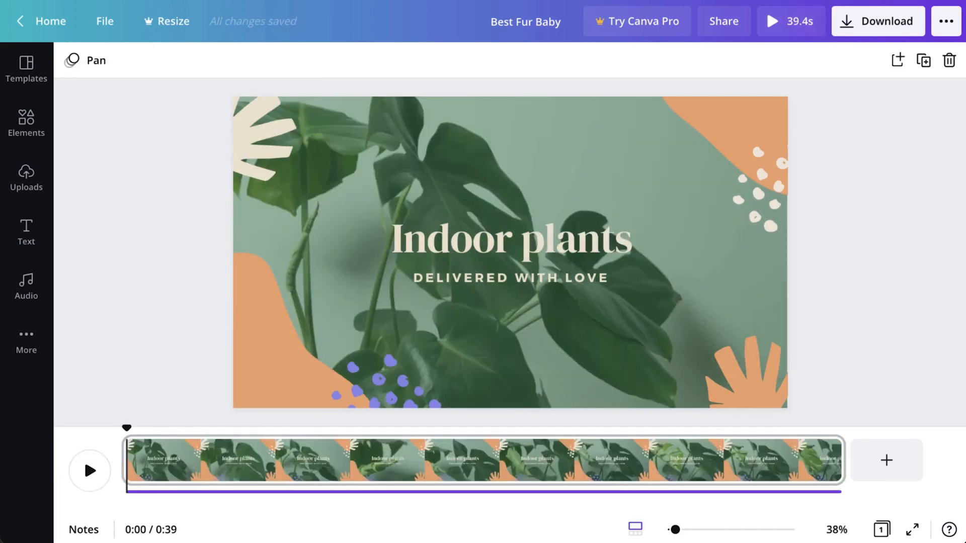
{"action": "left_click", "coordinate": [876, 28]}
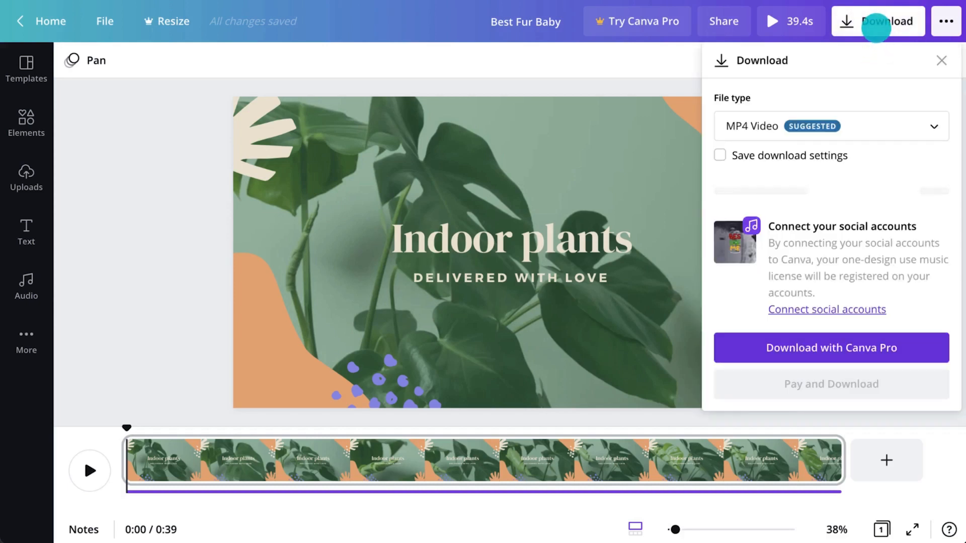
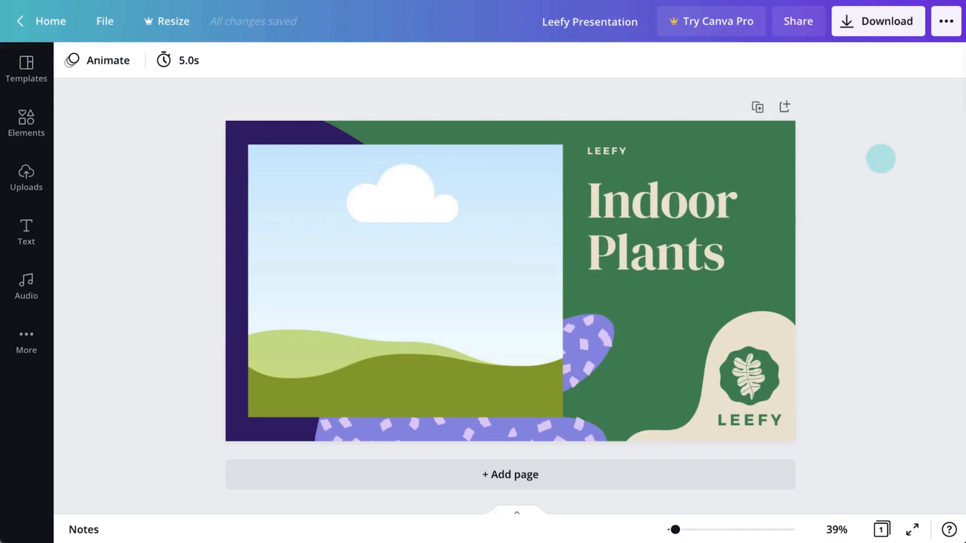
Step: Invite the designer by e-mail with Can edit access, and turn on link sharing with the link copied
{"action": "left_click", "coordinate": [811, 20]}
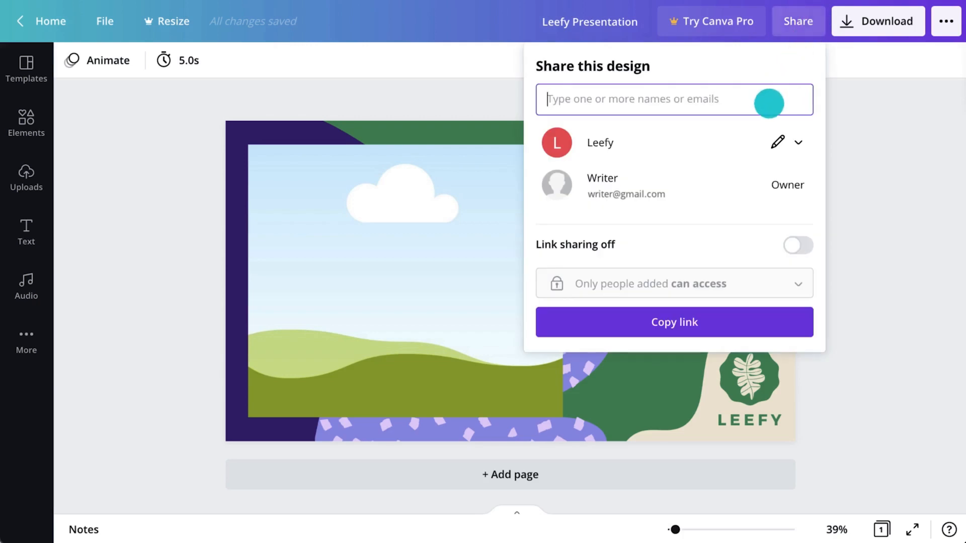
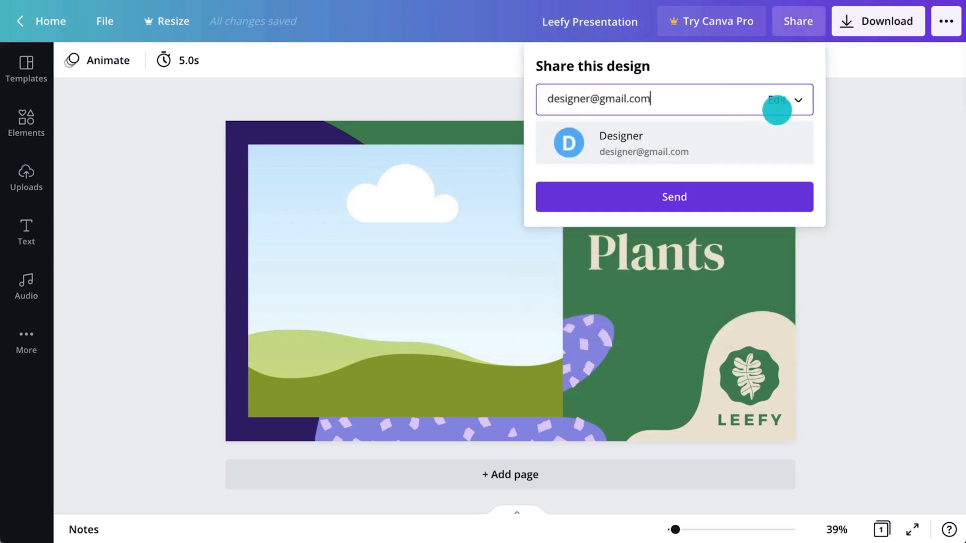
{"action": "left_click", "coordinate": [798, 128]}
{"action": "left_click", "coordinate": [800, 102]}
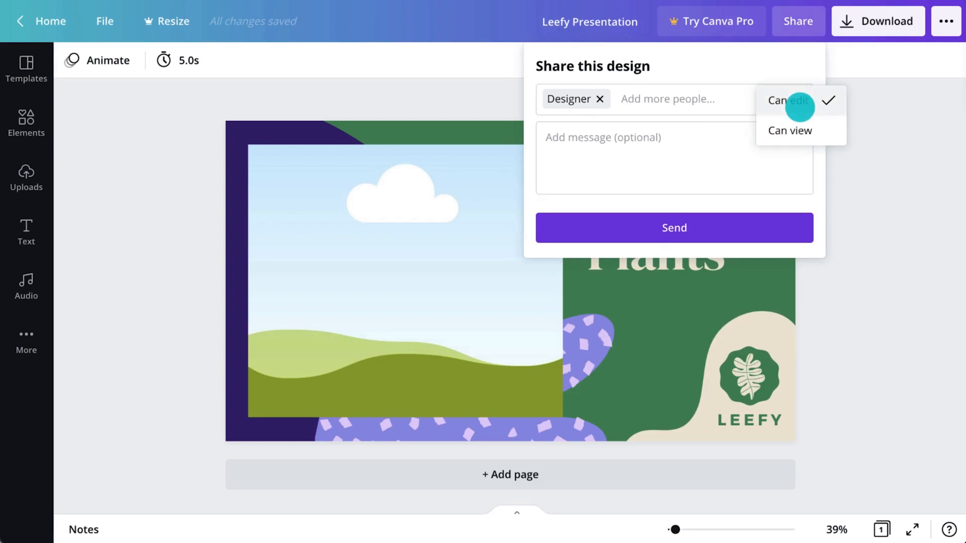
{"action": "left_click", "coordinate": [800, 106]}
{"action": "left_click", "coordinate": [787, 237]}
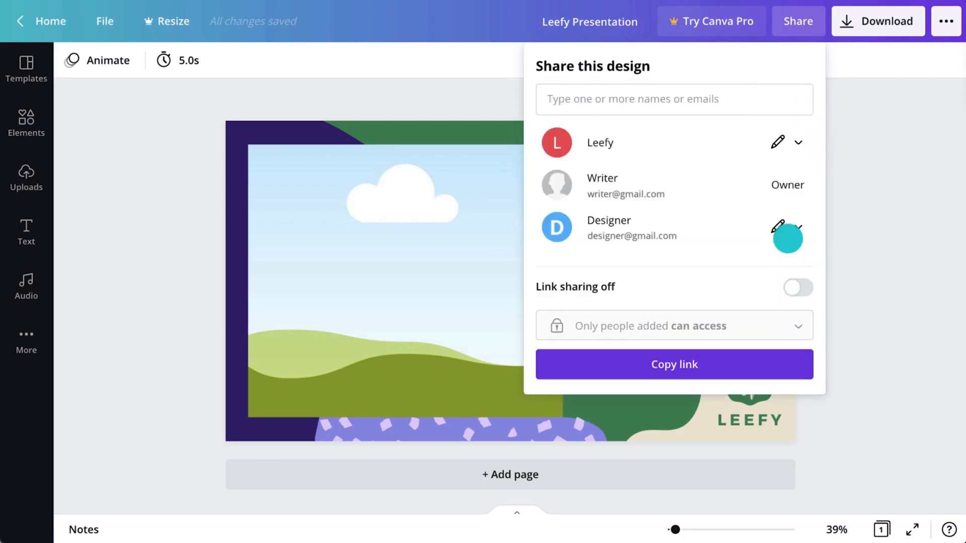
{"action": "left_click", "coordinate": [792, 286]}
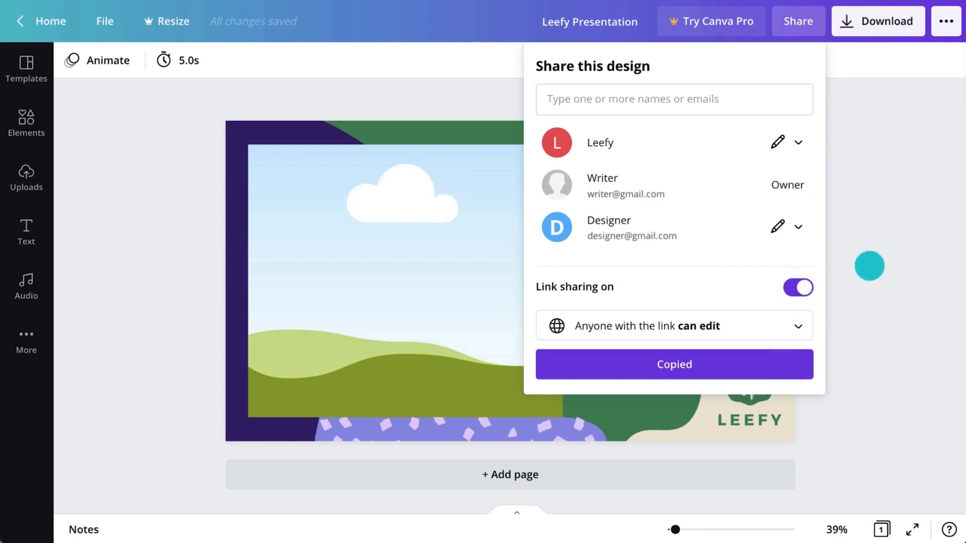
{"action": "left_click", "coordinate": [869, 266]}
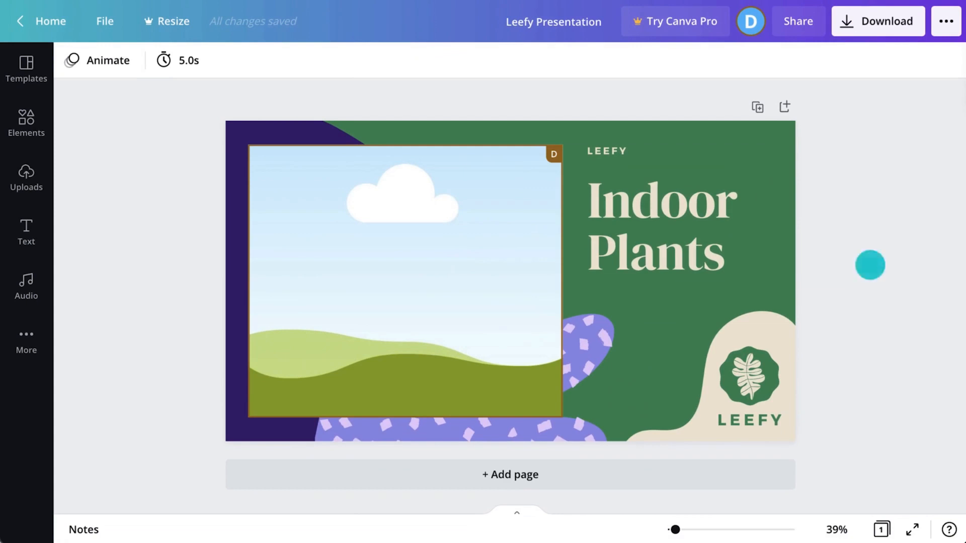
Step: Replace the small LEEFY heading with the subtitle 'DELIVERED WITH LOVE'
{"action": "double_click", "coordinate": [626, 151]}
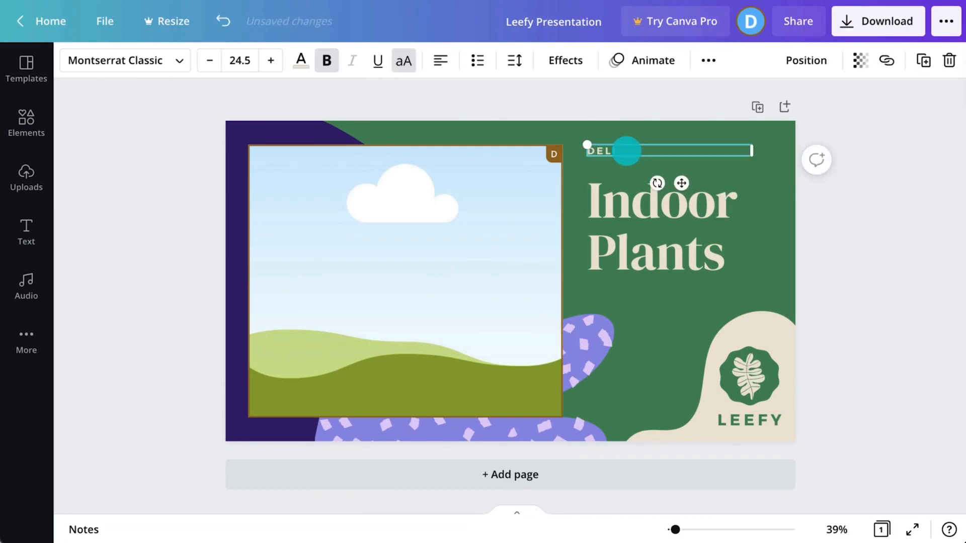
{"action": "type", "text": "DELIVERED WITH LOVE"}
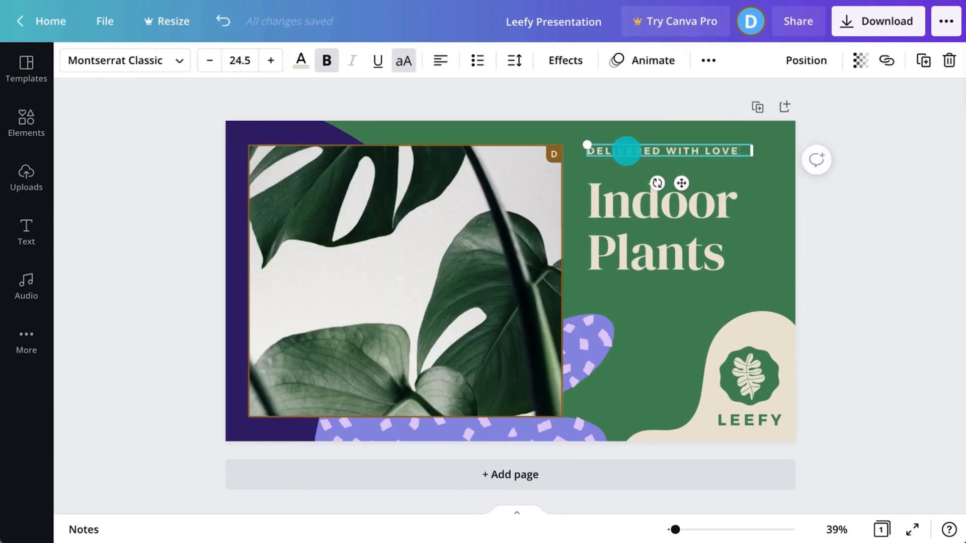
{"action": "left_click", "coordinate": [856, 195]}
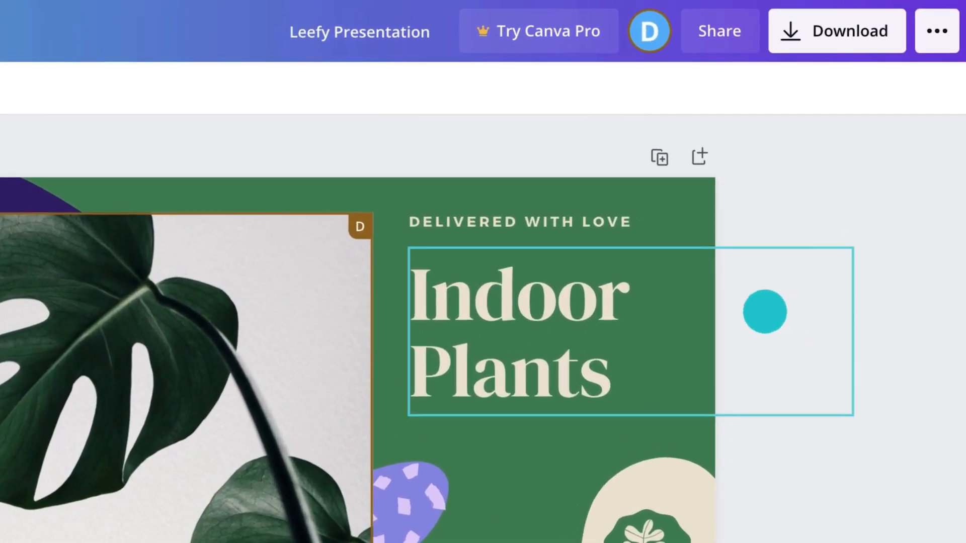
{"action": "left_click", "coordinate": [728, 151]}
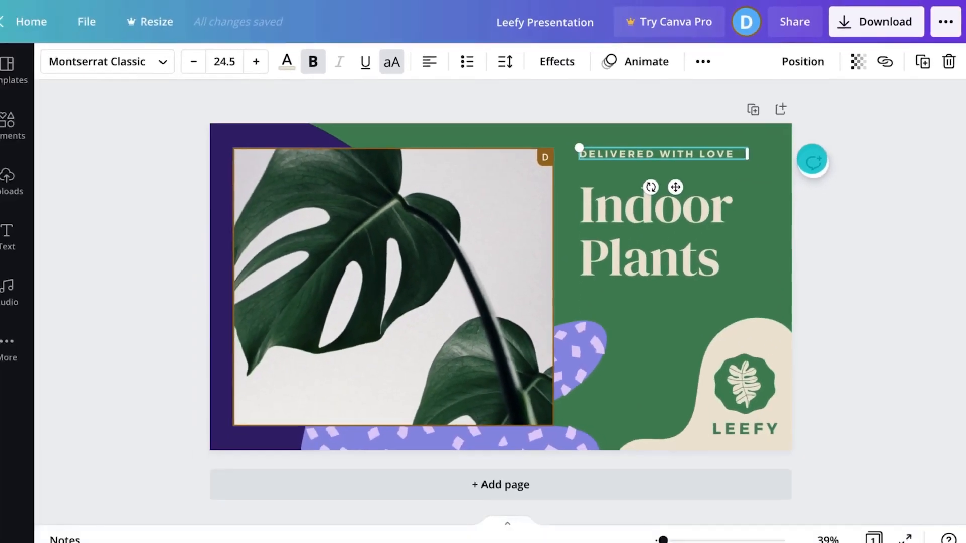
{"action": "left_click", "coordinate": [746, 235]}
{"action": "type", "text": "@designer"}
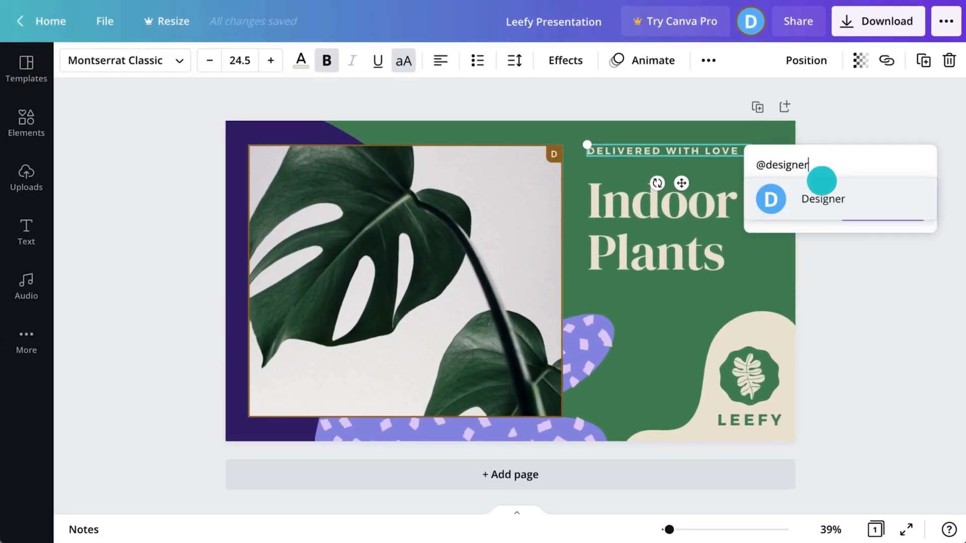
{"action": "left_click", "coordinate": [822, 197]}
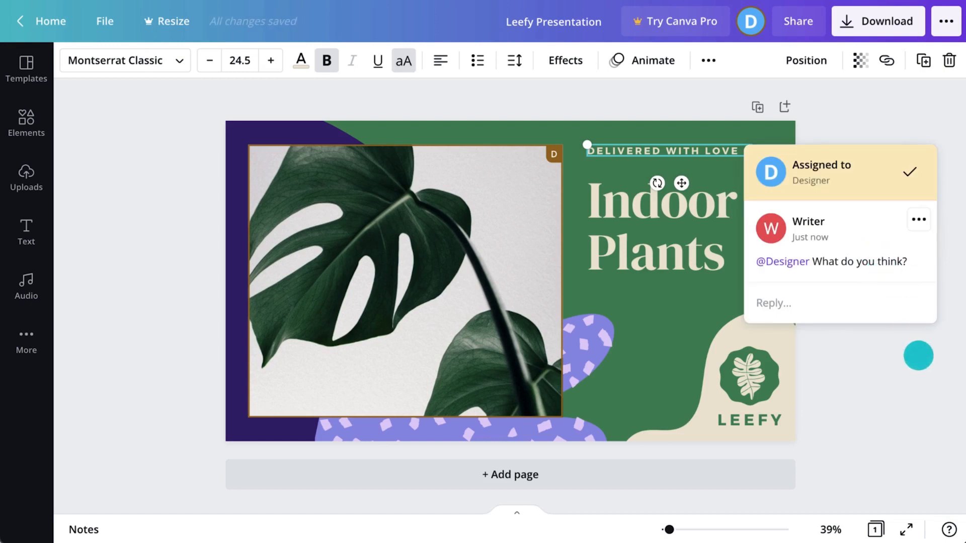
Step: Read the designer's reply 'Looking good, thanks!' in the comment thread
{"action": "left_click", "coordinate": [918, 355]}
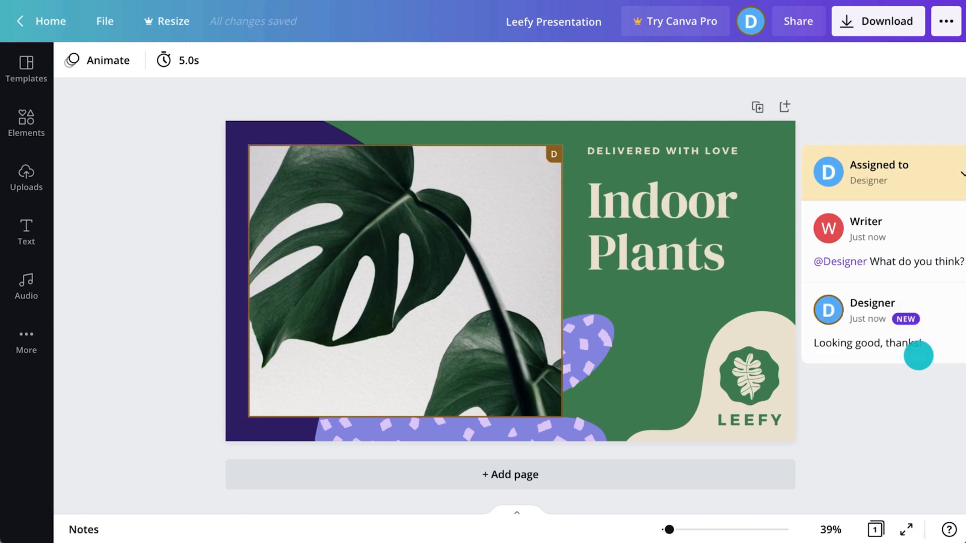
{"action": "left_click", "coordinate": [918, 355]}
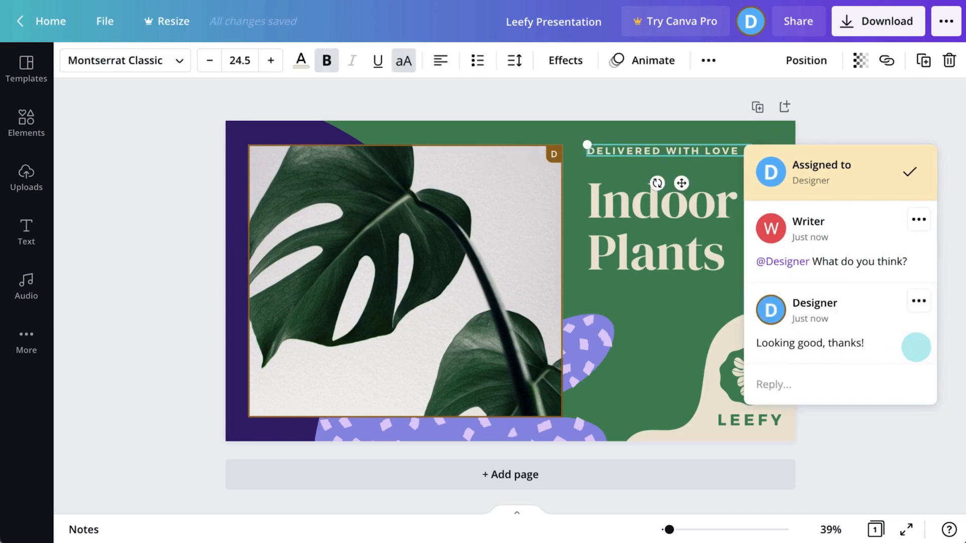
{"action": "key", "text": "Escape"}
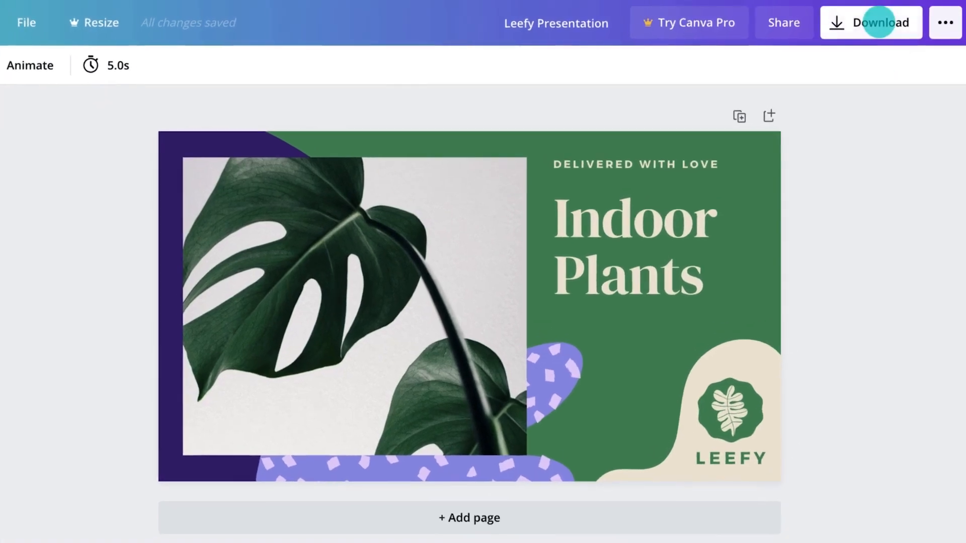
Step: Browse all publishing options and try Website publishing with the Scrolling style
{"action": "left_click", "coordinate": [885, 21]}
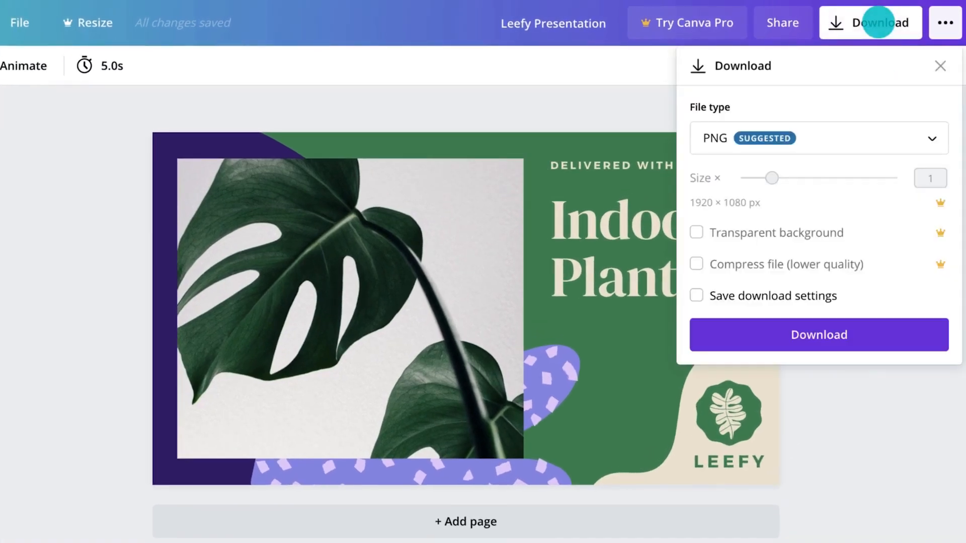
{"action": "left_click", "coordinate": [945, 23]}
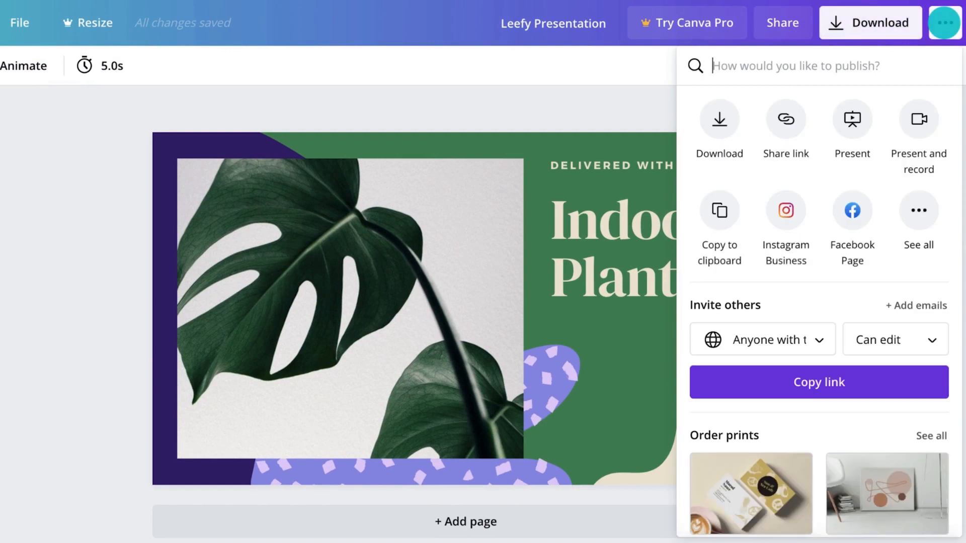
{"action": "left_click", "coordinate": [923, 205]}
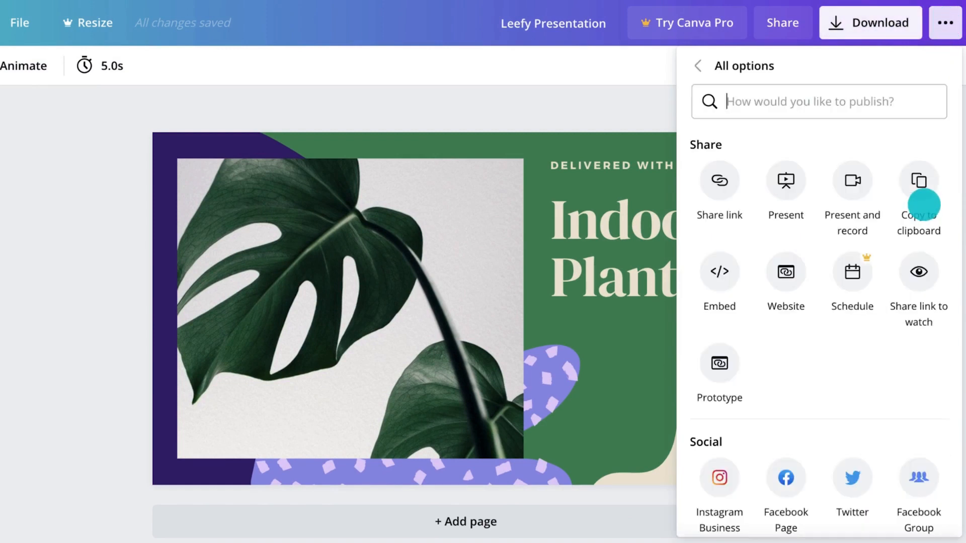
{"action": "scroll", "coordinate": [923, 205], "scroll_direction": "down", "scroll_amount": 5}
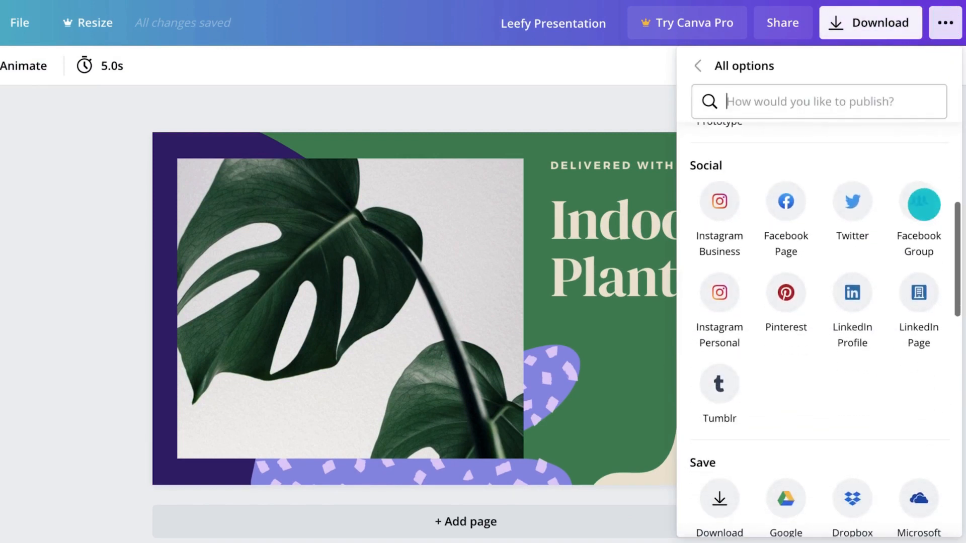
{"action": "scroll", "coordinate": [924, 205], "scroll_direction": "up", "scroll_amount": 5}
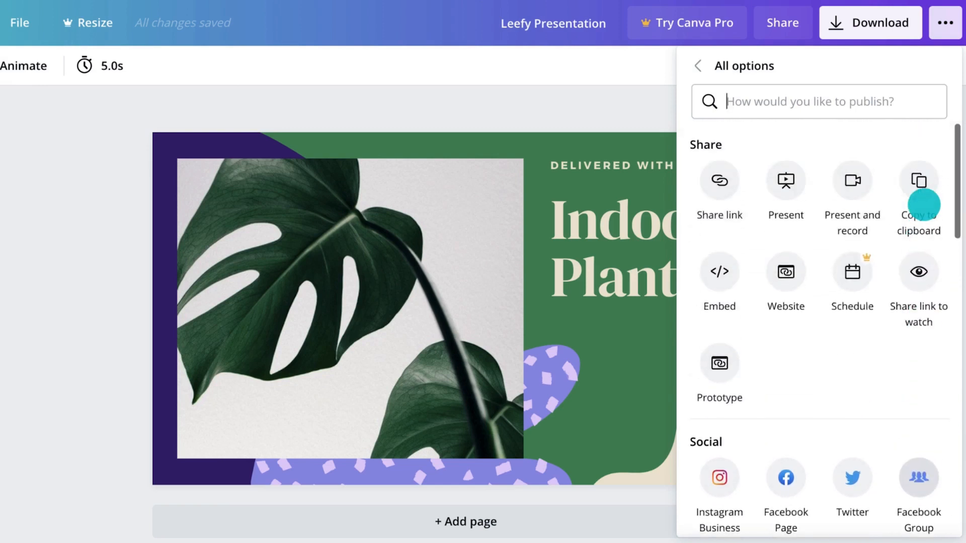
{"action": "left_click", "coordinate": [785, 271]}
{"action": "left_click", "coordinate": [718, 361]}
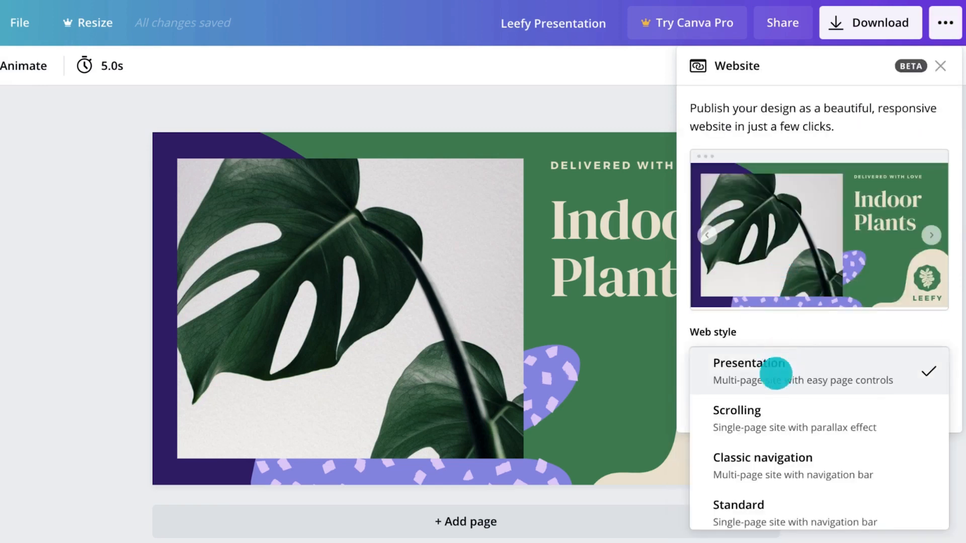
{"action": "left_click", "coordinate": [772, 404]}
Step: Copy a watch-only share link for the presentation
{"action": "left_click", "coordinate": [942, 25]}
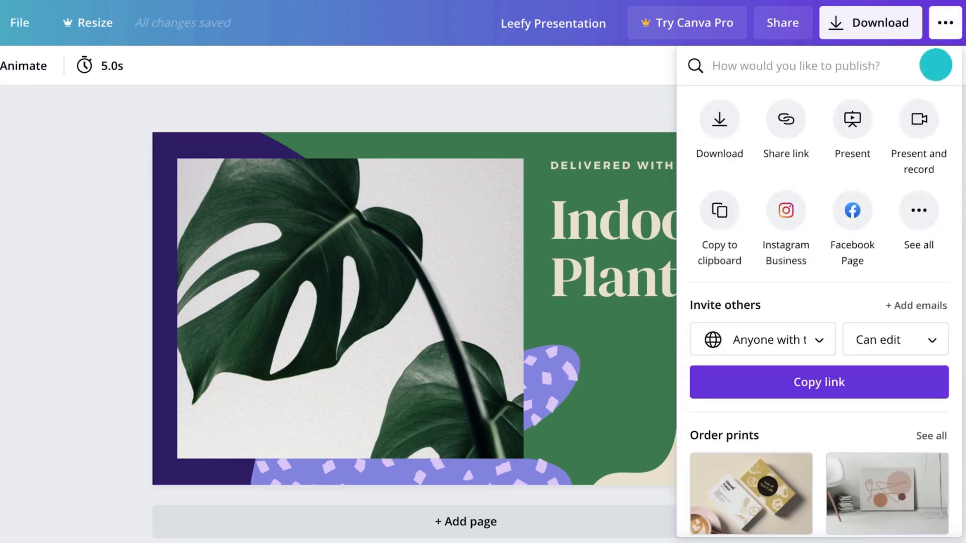
{"action": "left_click", "coordinate": [915, 216]}
{"action": "left_click", "coordinate": [921, 348]}
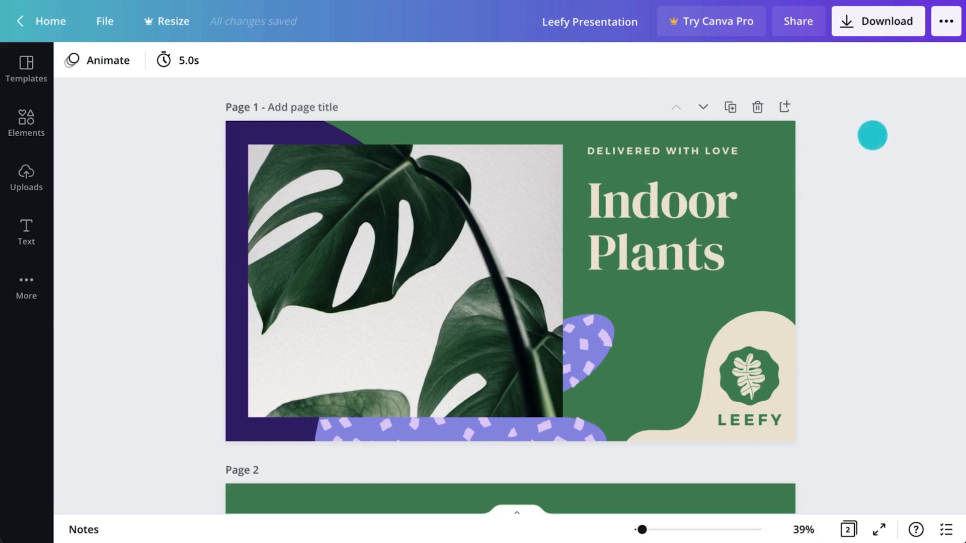
Step: Turn link sharing back on so anyone with the link can edit, copying the link
{"action": "left_click", "coordinate": [809, 31]}
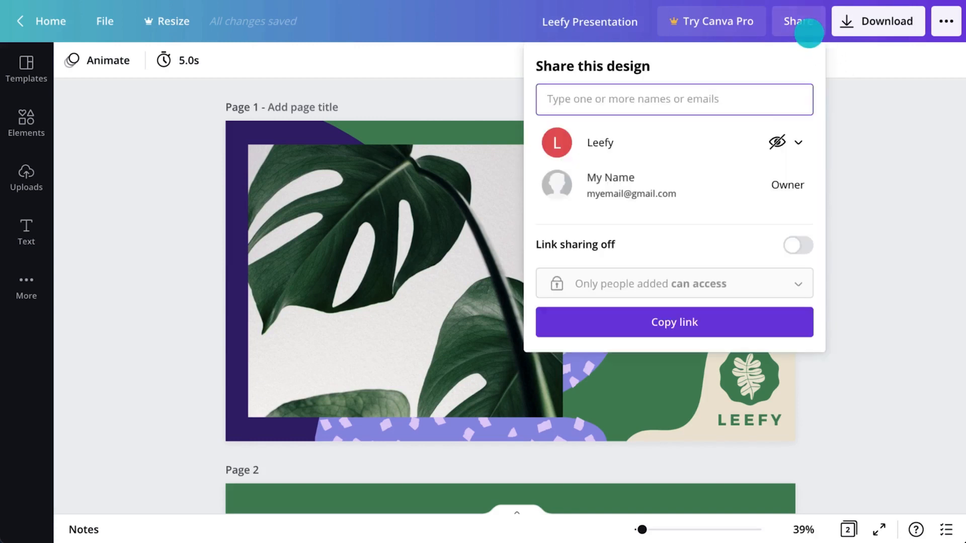
{"action": "left_click", "coordinate": [798, 245]}
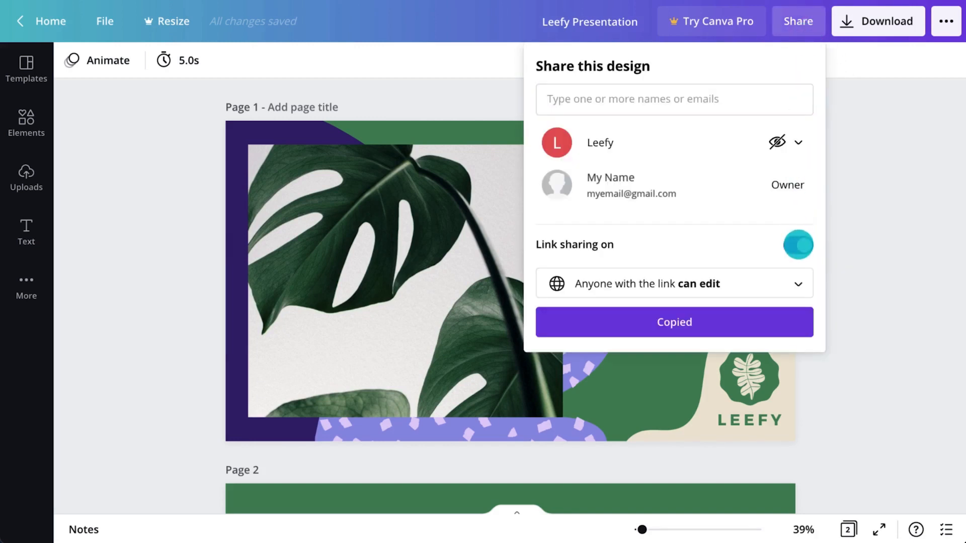
{"action": "left_click", "coordinate": [834, 314]}
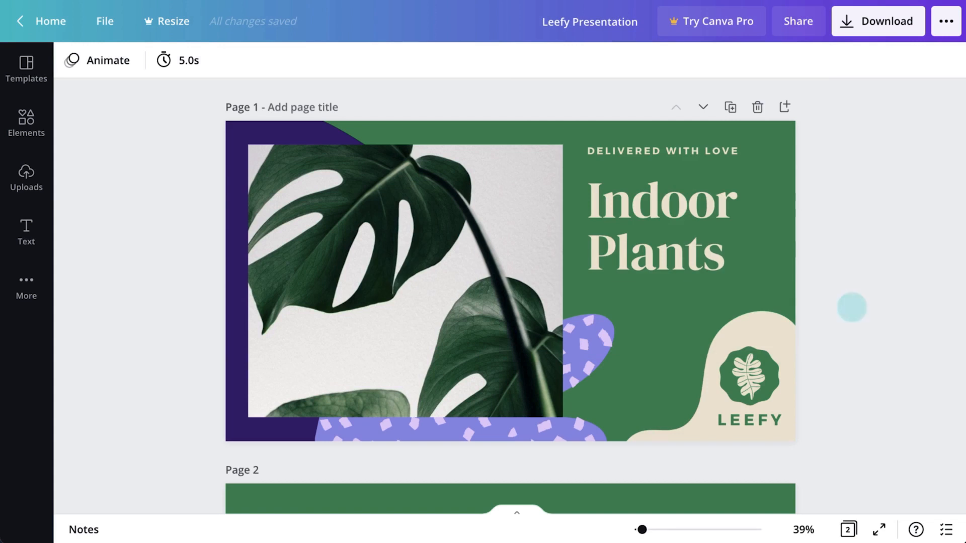
Step: Save the design into a new 'Leefy Campaign' folder, then view the folders shared with you
{"action": "left_click", "coordinate": [113, 21]}
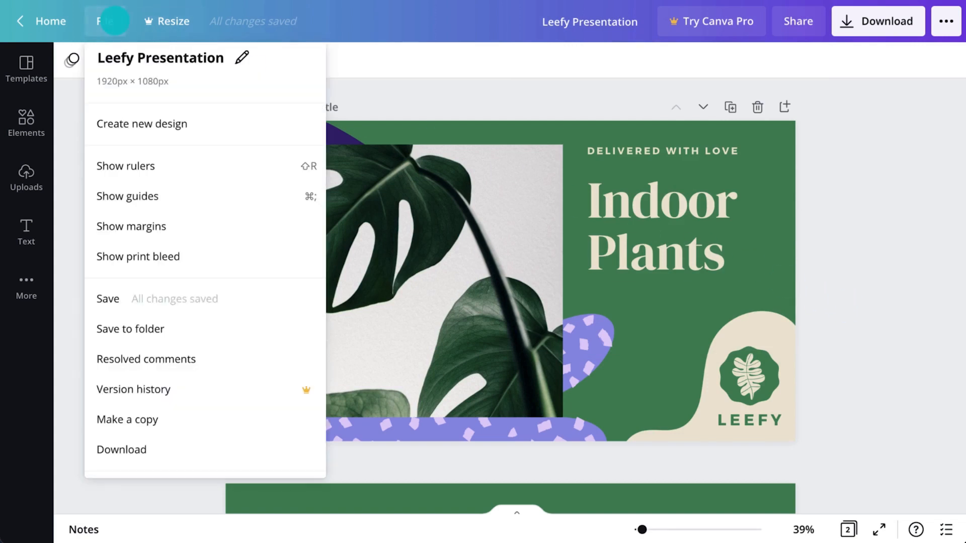
{"action": "left_click", "coordinate": [157, 296]}
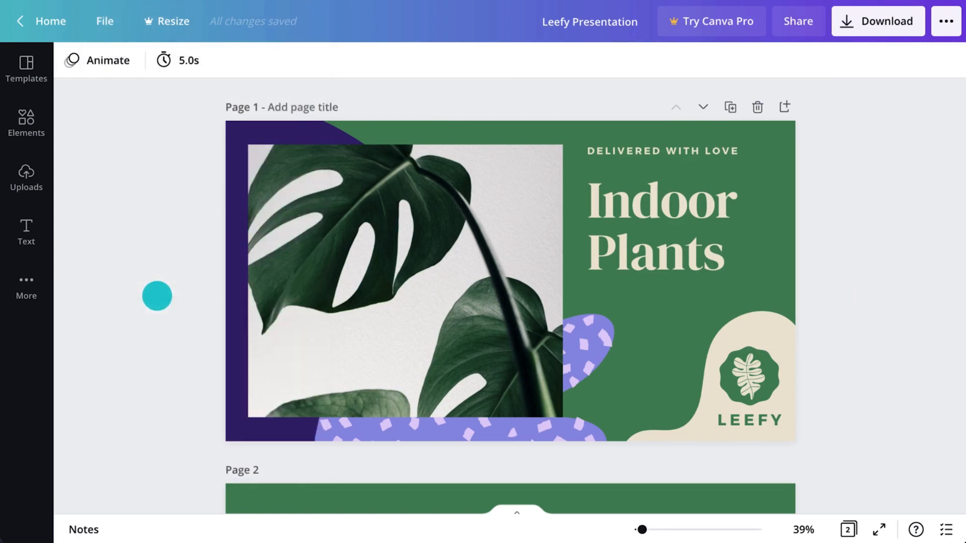
{"action": "left_click", "coordinate": [97, 15]}
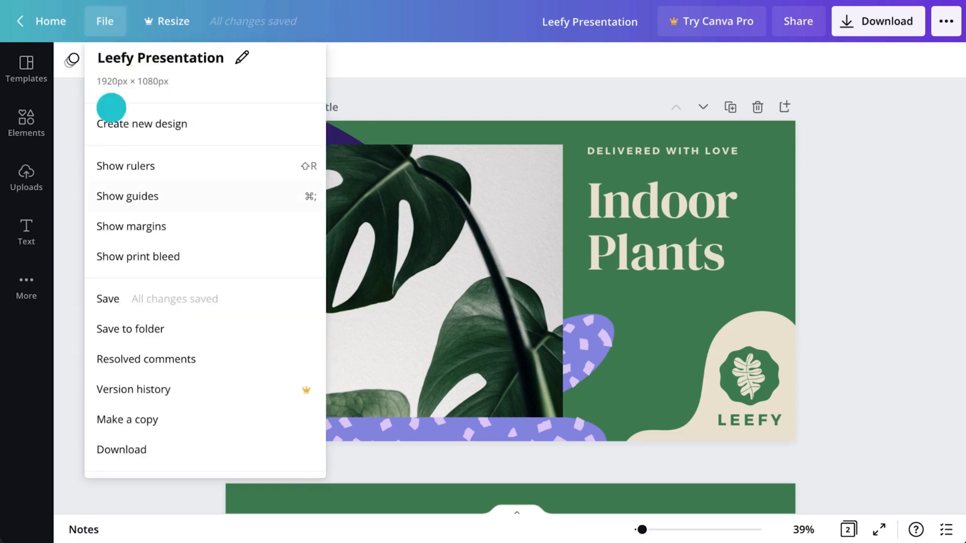
{"action": "left_click", "coordinate": [143, 329]}
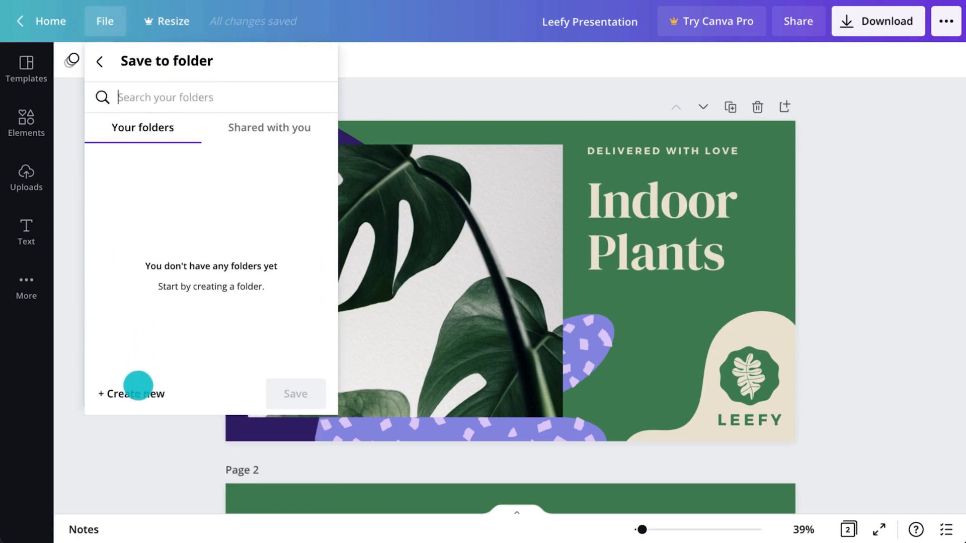
{"action": "left_click", "coordinate": [138, 387]}
{"action": "type", "text": "Leefy Campaign"}
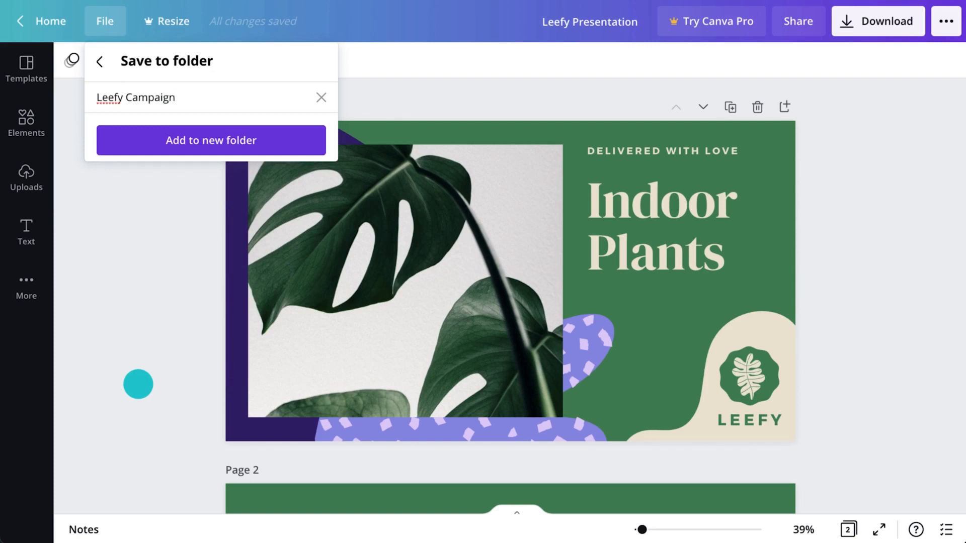
{"action": "left_click", "coordinate": [190, 143]}
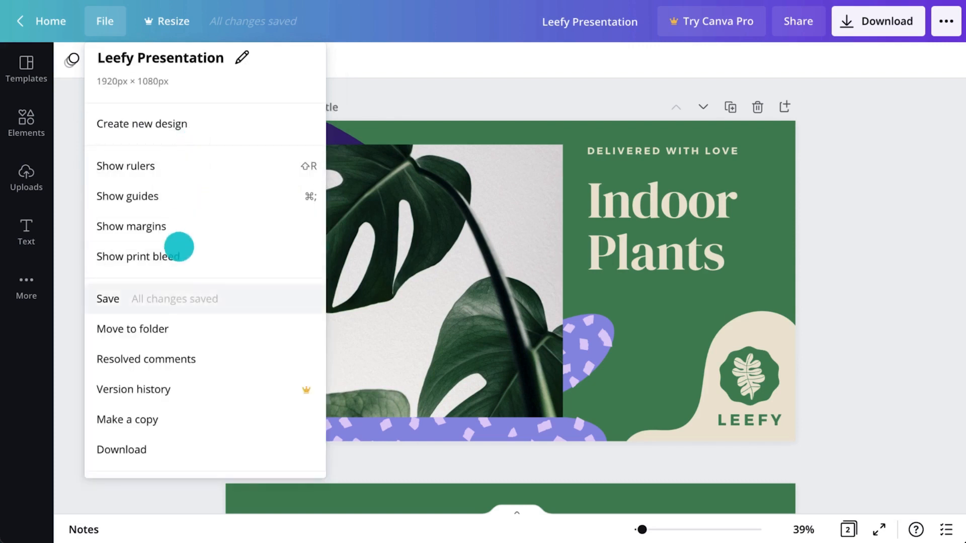
{"action": "left_click", "coordinate": [169, 327]}
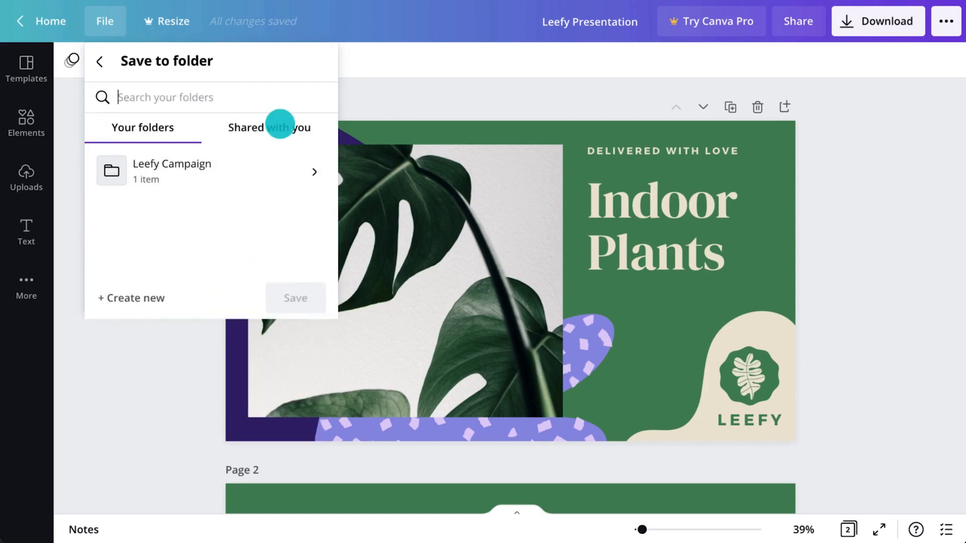
{"action": "left_click", "coordinate": [279, 127]}
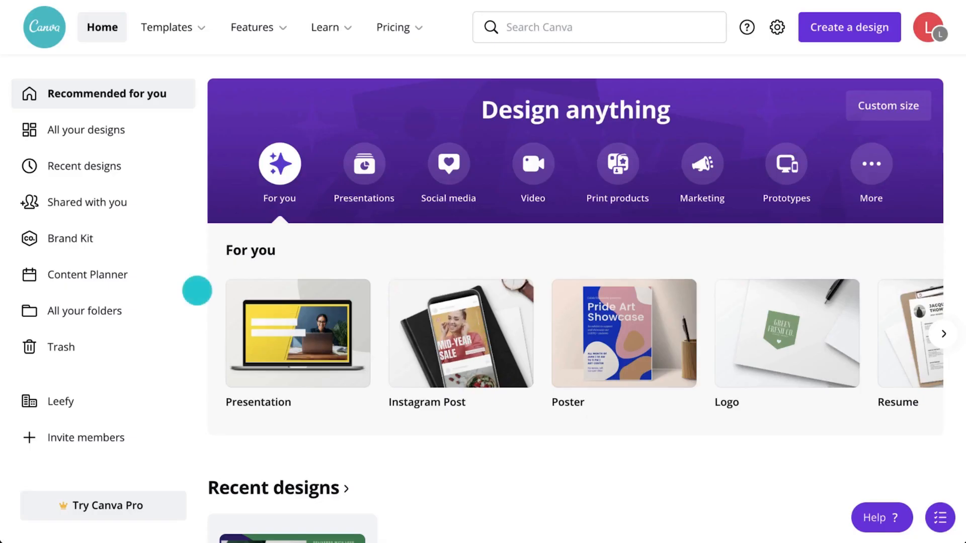
Step: Open the Leefy Campaign folder from All your folders
{"action": "left_click", "coordinate": [143, 308]}
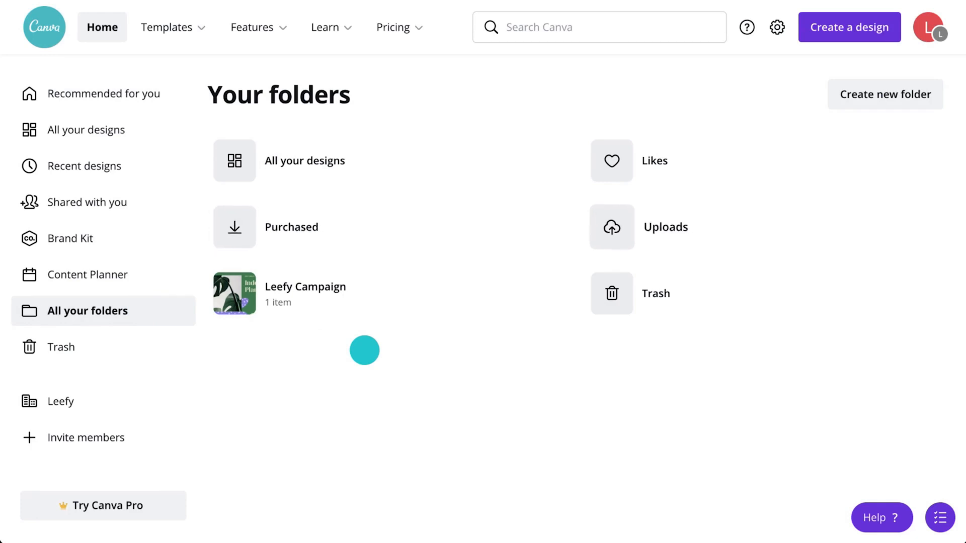
{"action": "left_click", "coordinate": [401, 294]}
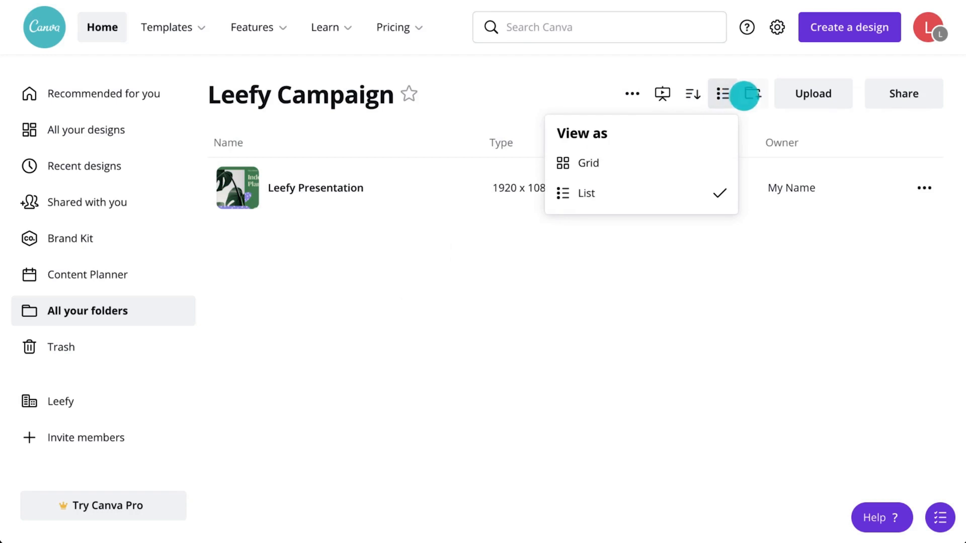
{"action": "left_click", "coordinate": [746, 94]}
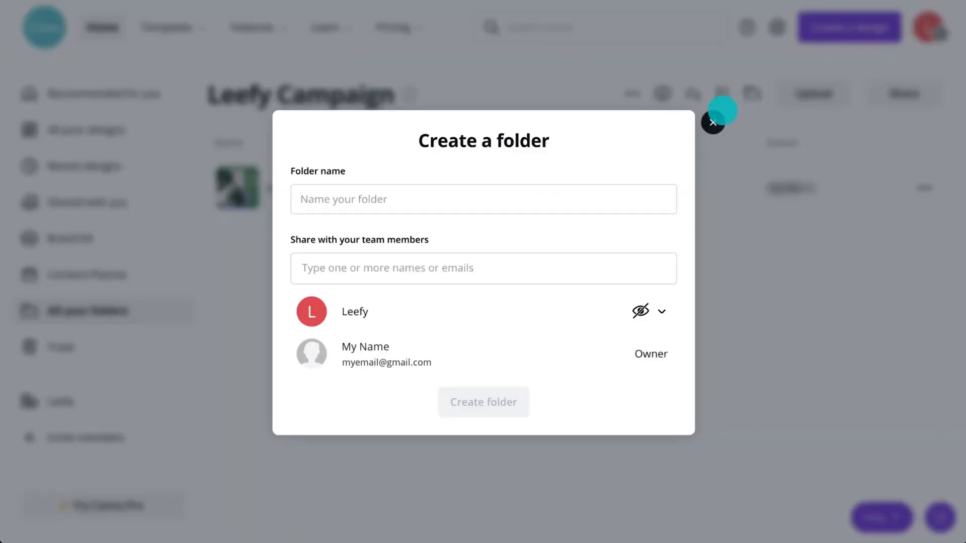
Step: Share the Leefy Campaign folder with the Leefy team as Can edit and share, then star it
{"action": "left_click", "coordinate": [713, 123]}
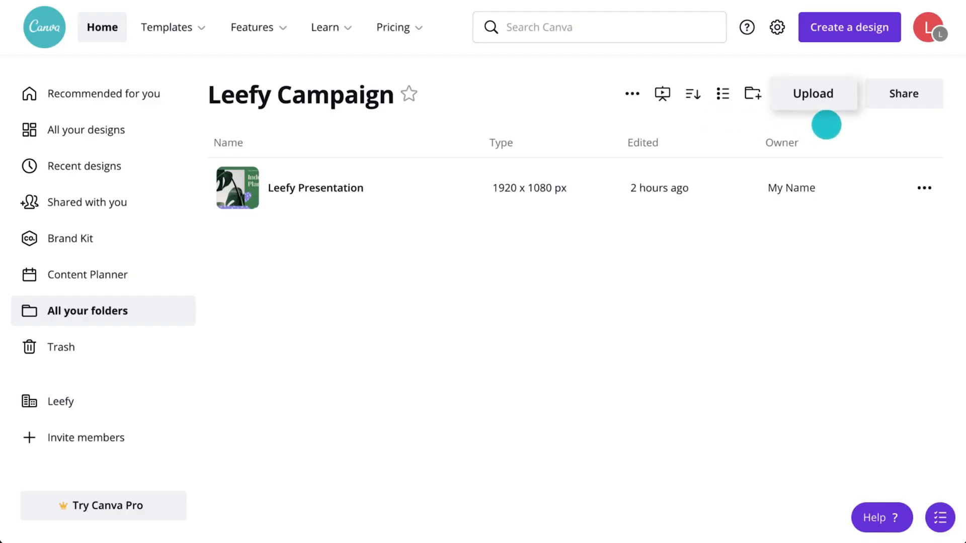
{"action": "left_click", "coordinate": [895, 103]}
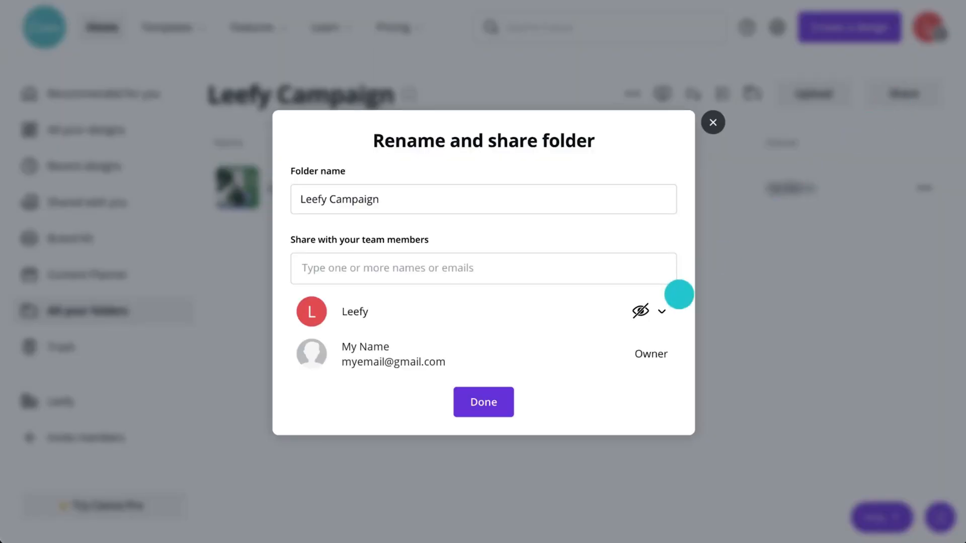
{"action": "left_click", "coordinate": [661, 311]}
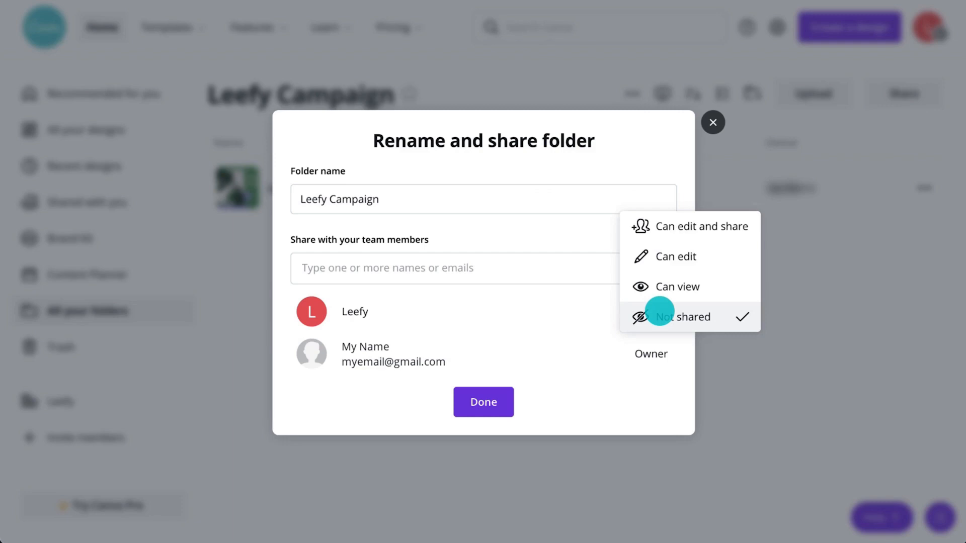
{"action": "left_click", "coordinate": [677, 227]}
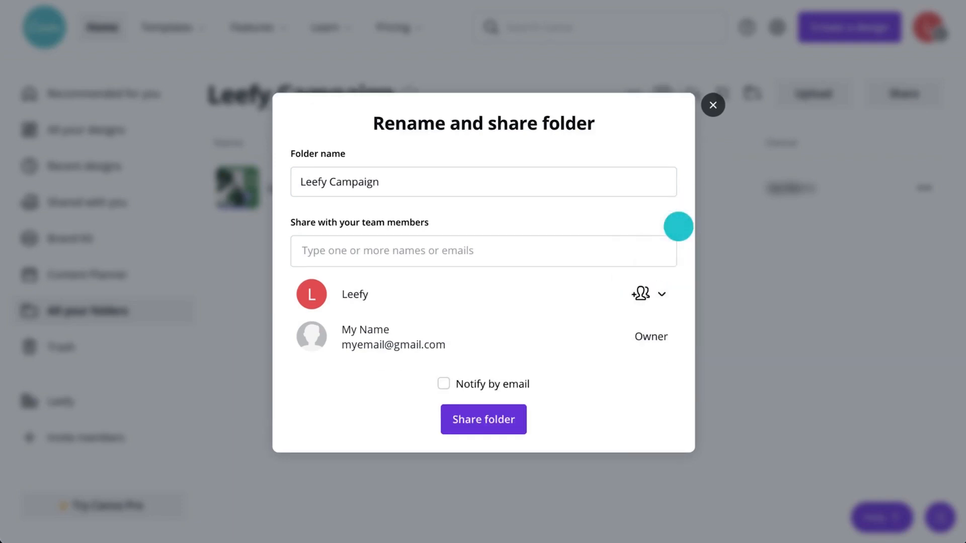
{"action": "left_click", "coordinate": [484, 418]}
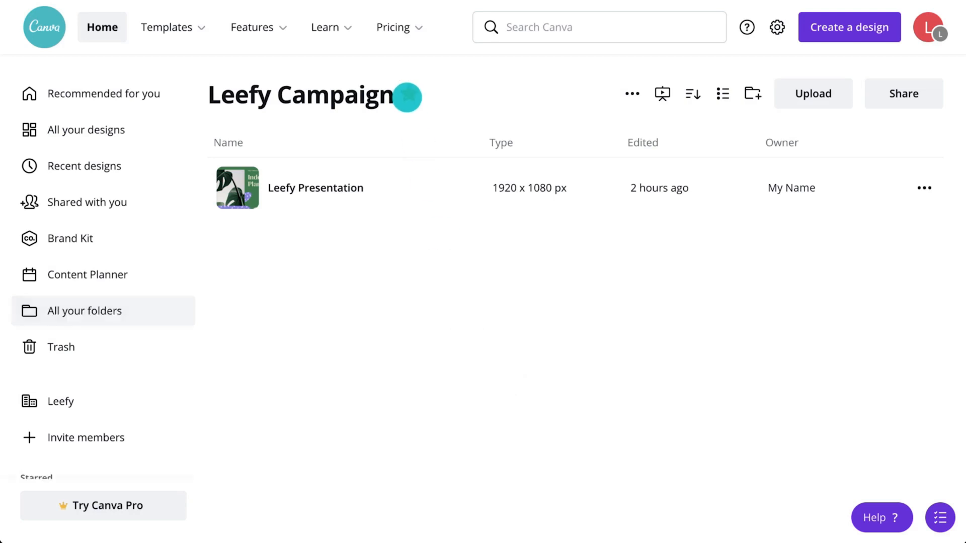
{"action": "left_click", "coordinate": [407, 97]}
Step: Browse the Leefy team page's folders, templates and people, ending on the Groups section
{"action": "scroll", "coordinate": [179, 341], "scroll_direction": "down", "scroll_amount": 1}
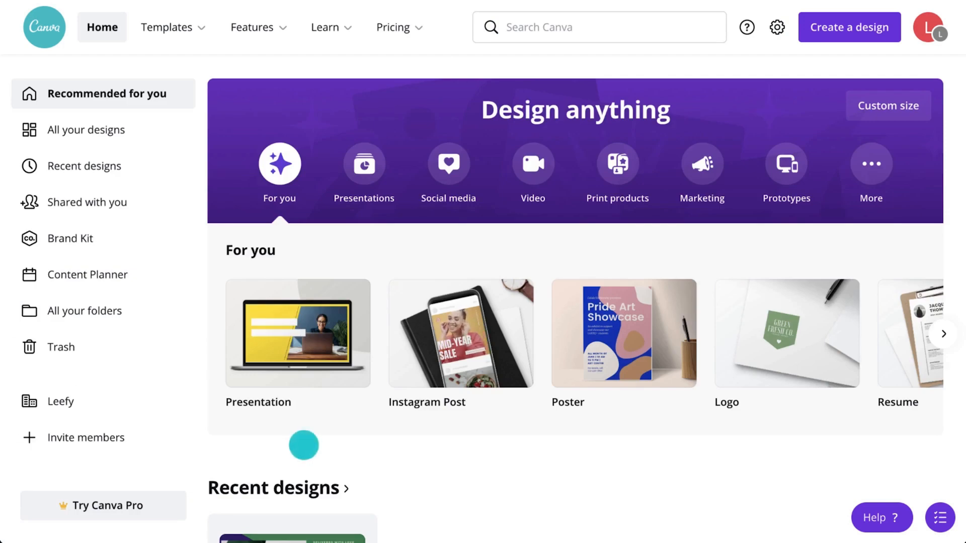
{"action": "left_click", "coordinate": [116, 399]}
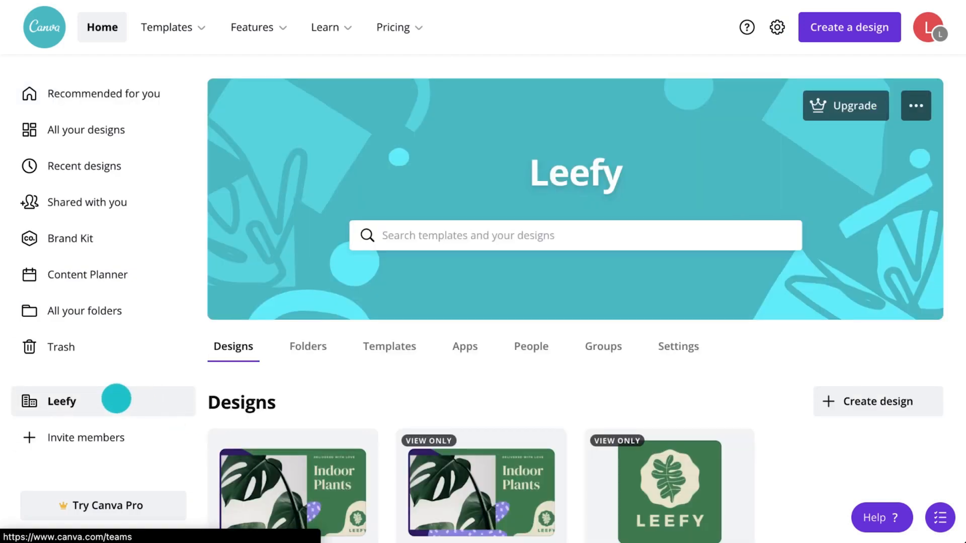
{"action": "scroll", "coordinate": [377, 405], "scroll_direction": "down", "scroll_amount": 2}
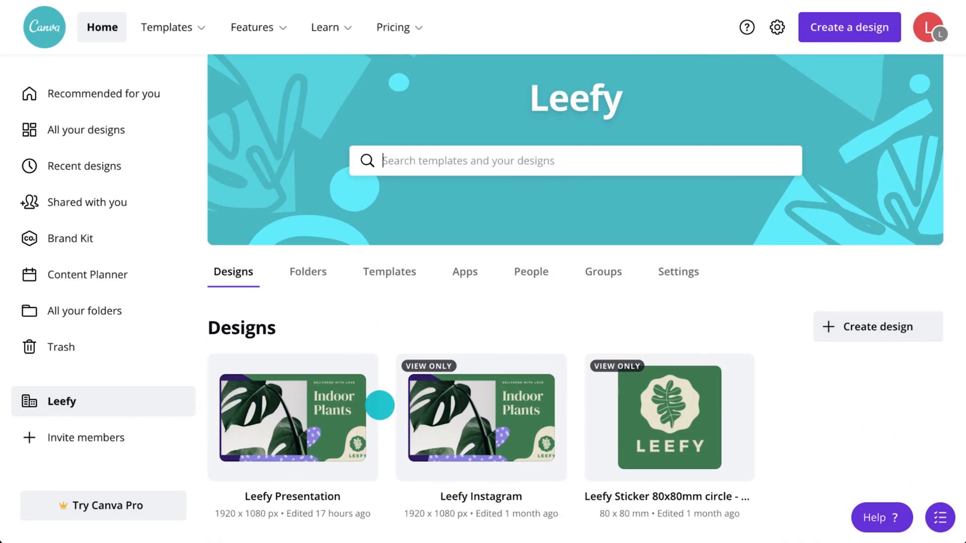
{"action": "left_click", "coordinate": [308, 273]}
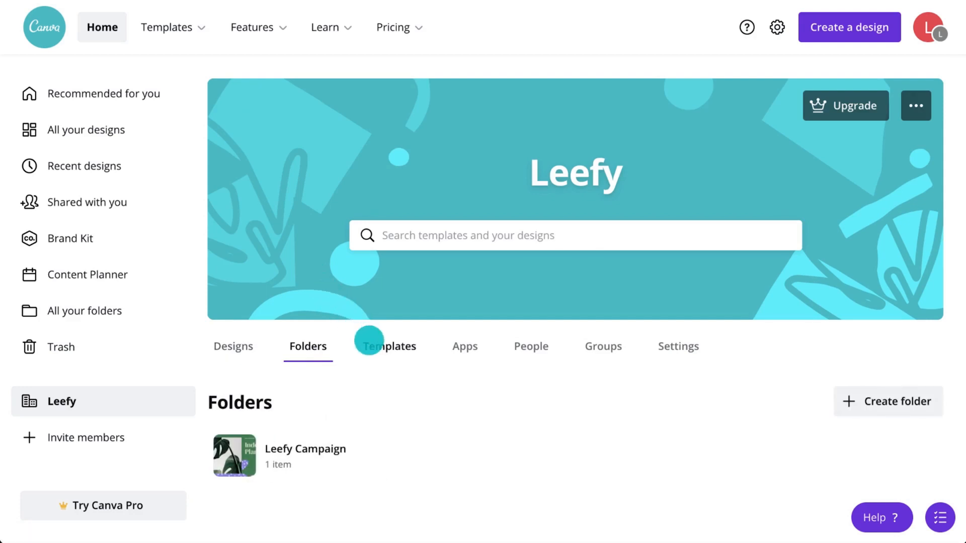
{"action": "left_click", "coordinate": [371, 343]}
{"action": "scroll", "coordinate": [388, 380], "scroll_direction": "down", "scroll_amount": 3}
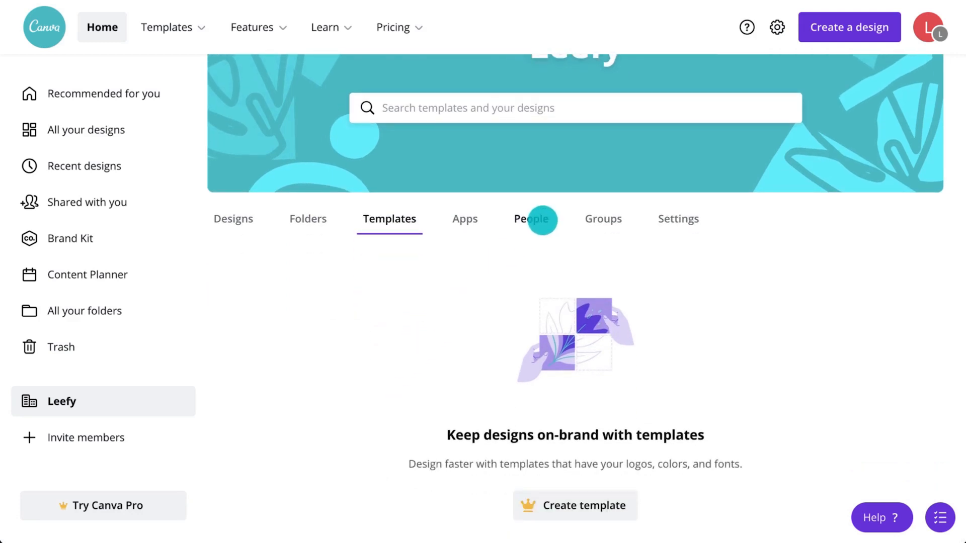
{"action": "left_click", "coordinate": [541, 219]}
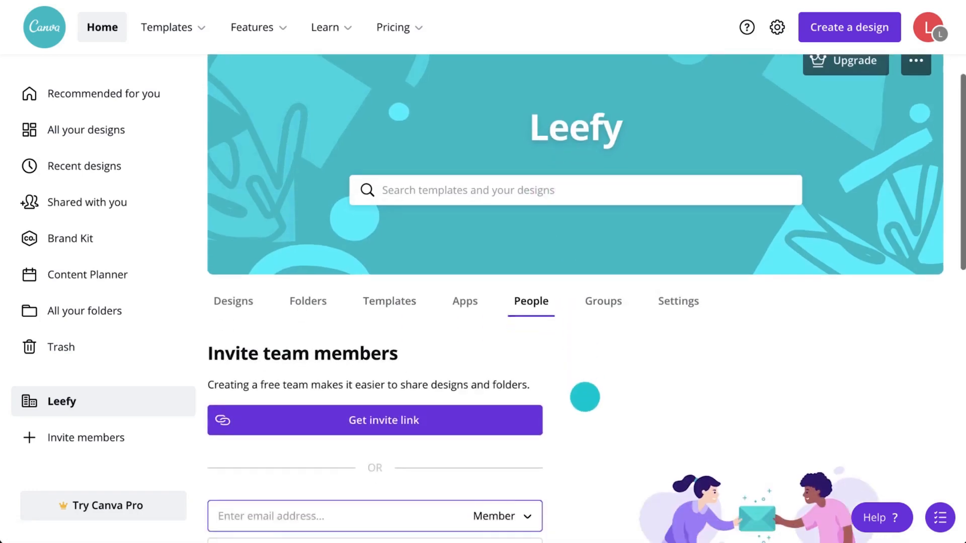
{"action": "scroll", "coordinate": [582, 395], "scroll_direction": "down", "scroll_amount": 5}
{"action": "scroll", "coordinate": [585, 396], "scroll_direction": "down", "scroll_amount": 1}
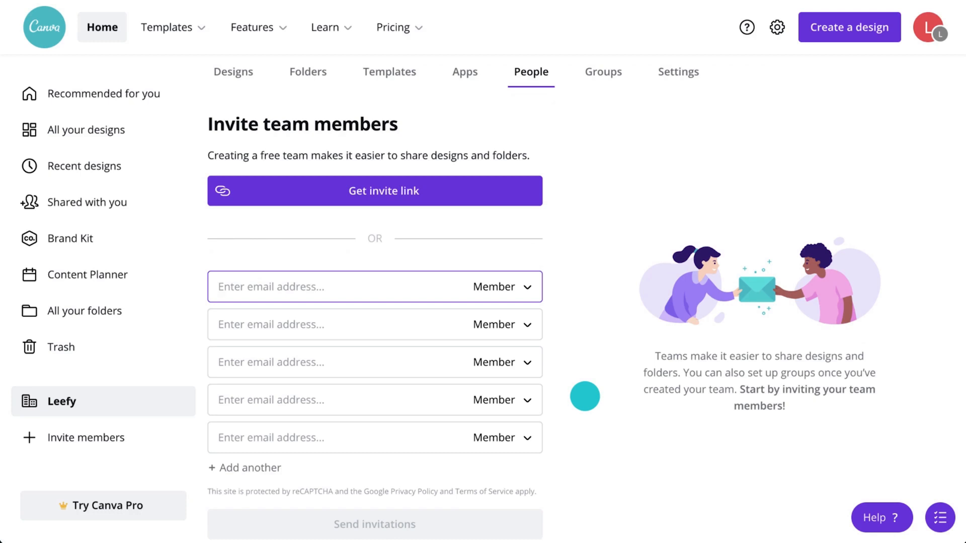
{"action": "left_click", "coordinate": [605, 74]}
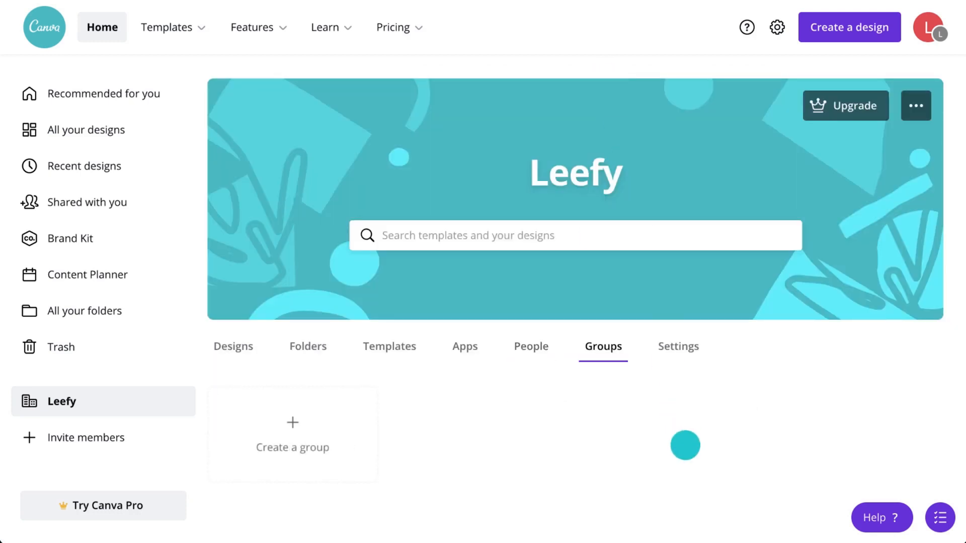
Step: Create a group named 'Leefy Marketing' in the Leefy team
{"action": "left_click", "coordinate": [328, 426]}
{"action": "type", "text": "L"}
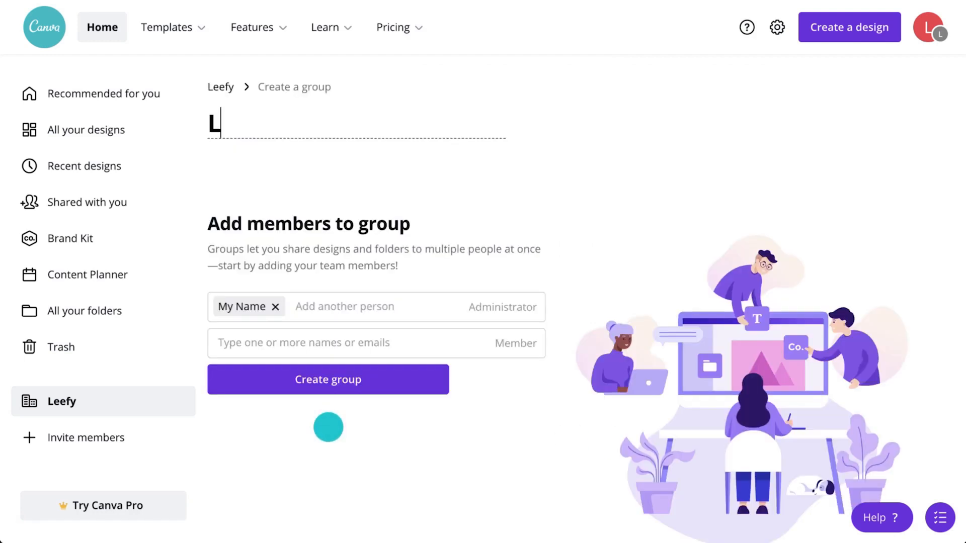
{"action": "type", "text": "eefy Marketing"}
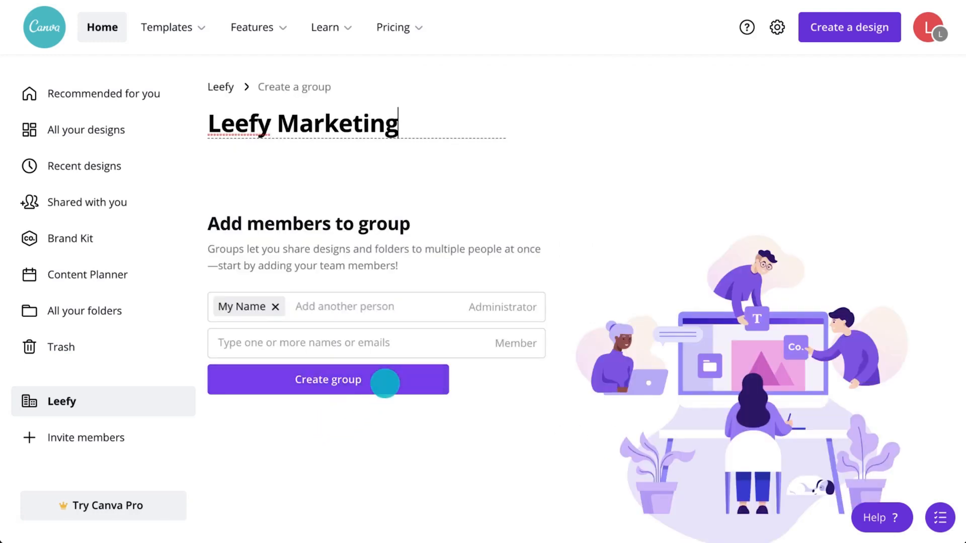
{"action": "left_click", "coordinate": [385, 384]}
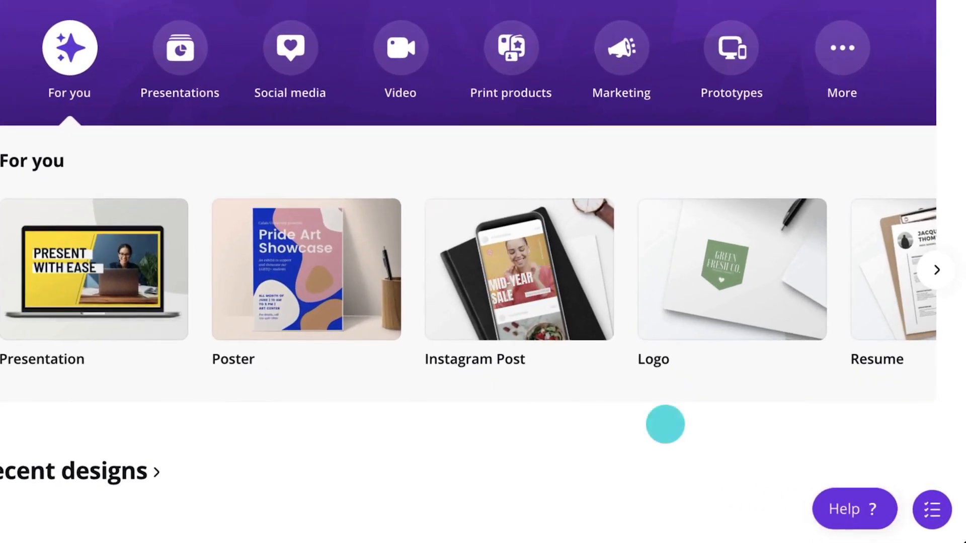
Step: Search Help for 'how to remove a background from an image', read the Remove image background article, then open Learn
{"action": "left_click", "coordinate": [856, 508]}
{"action": "left_click", "coordinate": [780, 129]}
{"action": "type", "text": "how to remove a backg"}
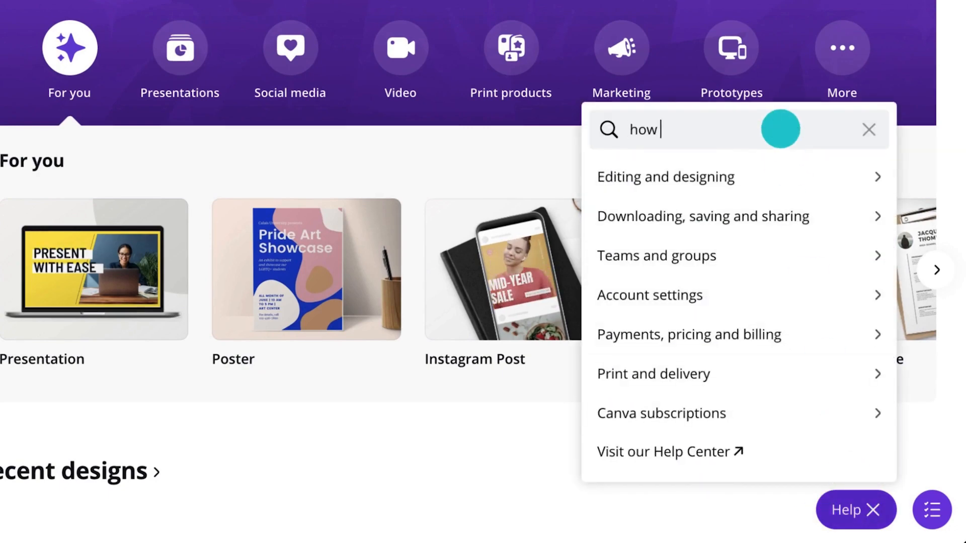
{"action": "type", "text": "round from an image"}
{"action": "left_click", "coordinate": [781, 169]}
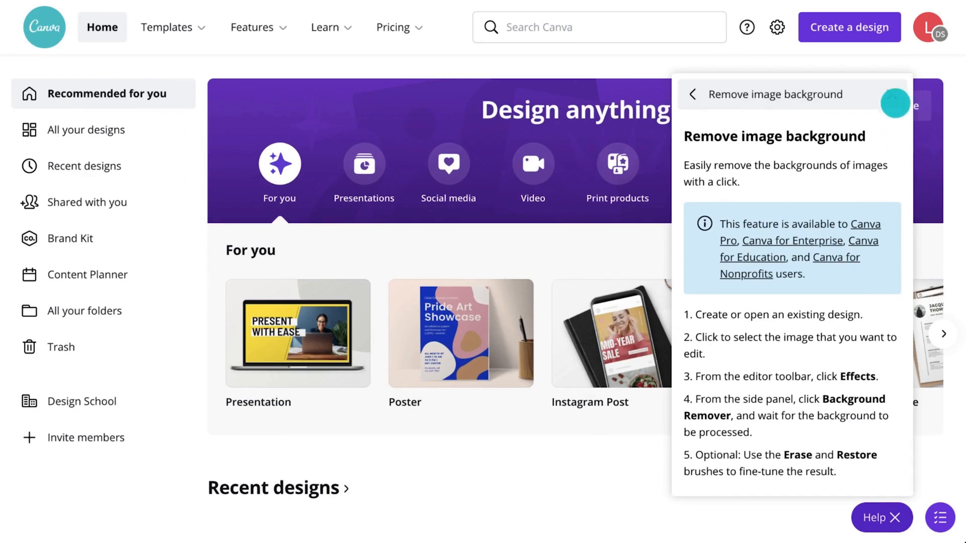
{"action": "left_click", "coordinate": [892, 95]}
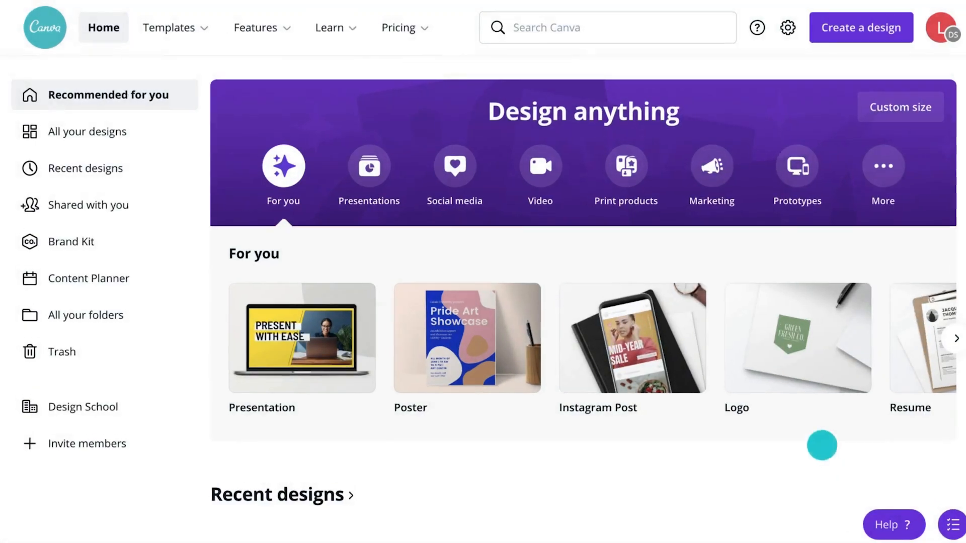
{"action": "left_click", "coordinate": [349, 32]}
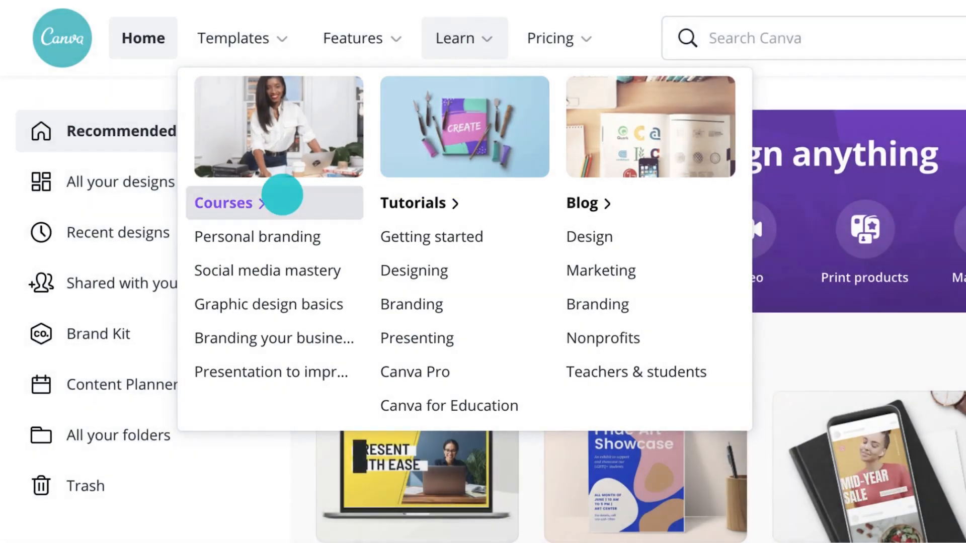
Step: Go to Design School Courses and scroll down to the course cards
{"action": "left_click", "coordinate": [280, 195]}
{"action": "scroll", "coordinate": [483, 272], "scroll_direction": "down", "scroll_amount": 10}
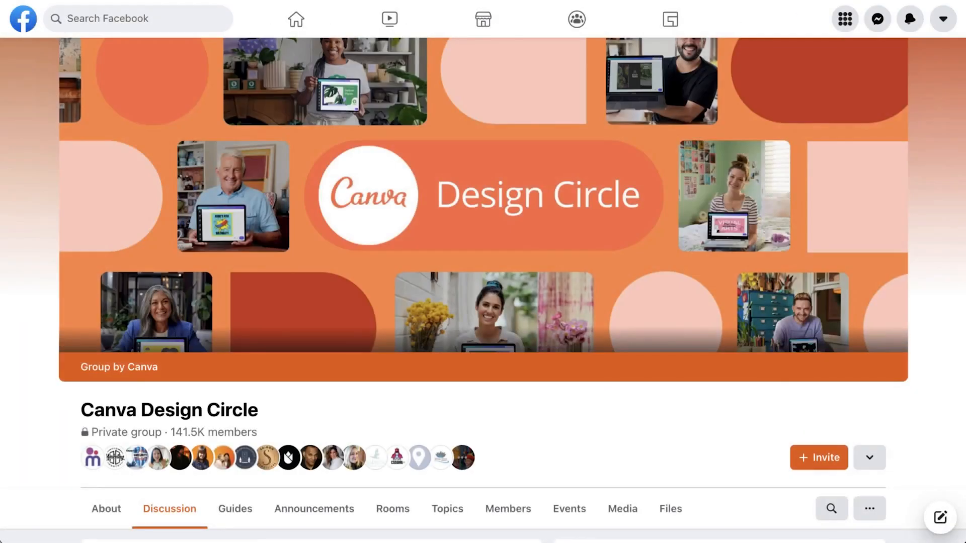
Step: Scroll through the Canva Design Circle group's Discussion feed
{"action": "scroll", "coordinate": [483, 290], "scroll_direction": "down", "scroll_amount": 12}
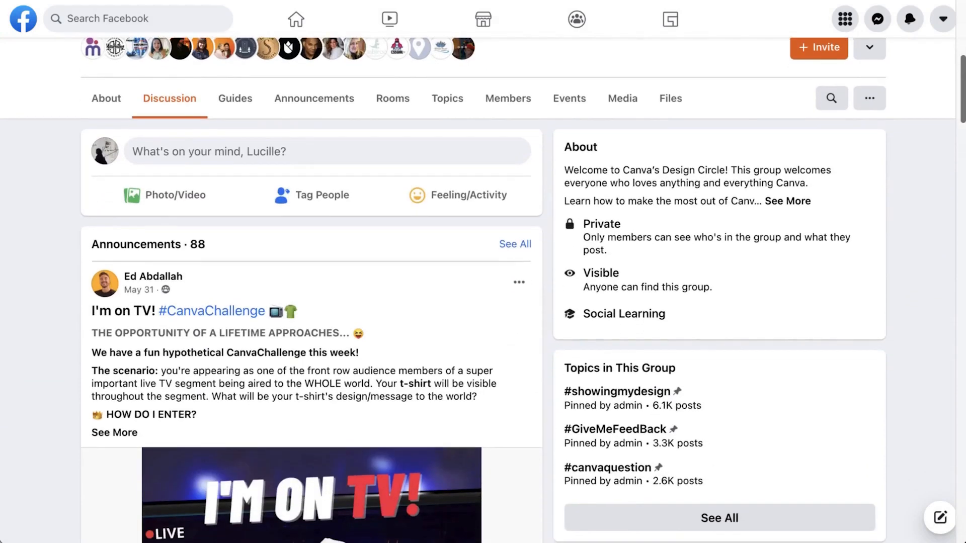
{"action": "scroll", "coordinate": [483, 290], "scroll_direction": "down", "scroll_amount": 10}
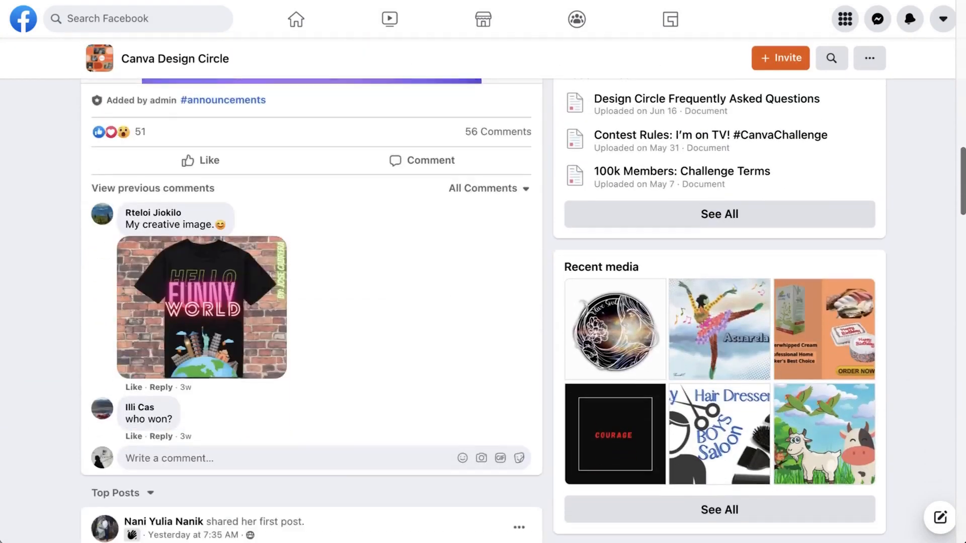
{"action": "scroll", "coordinate": [312, 302], "scroll_direction": "down", "scroll_amount": 12}
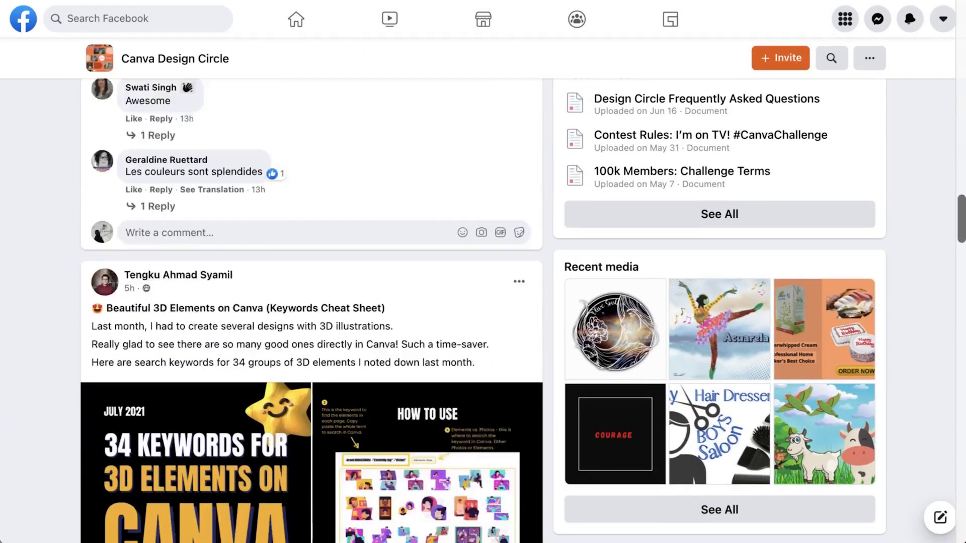
{"action": "scroll", "coordinate": [312, 301], "scroll_direction": "down", "scroll_amount": 12}
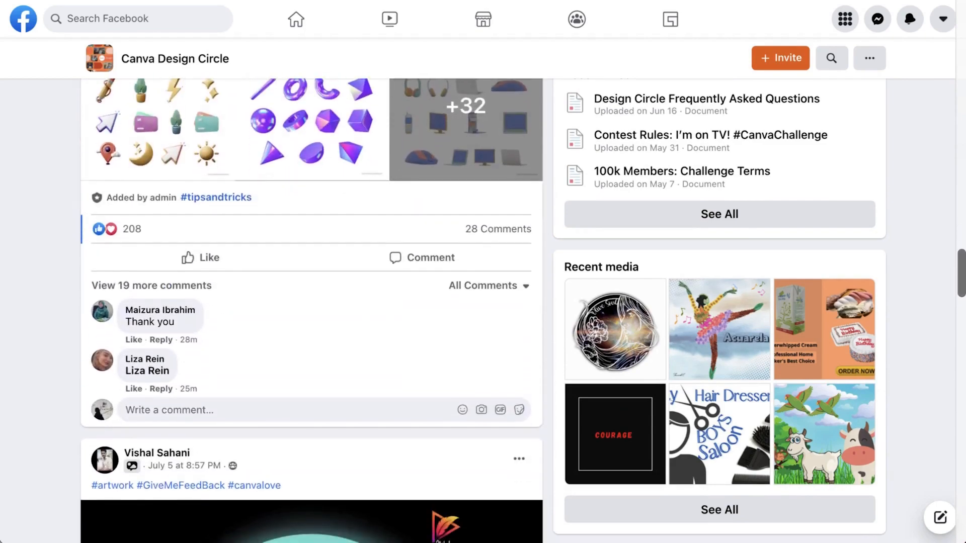
{"action": "scroll", "coordinate": [312, 302], "scroll_direction": "down", "scroll_amount": 3}
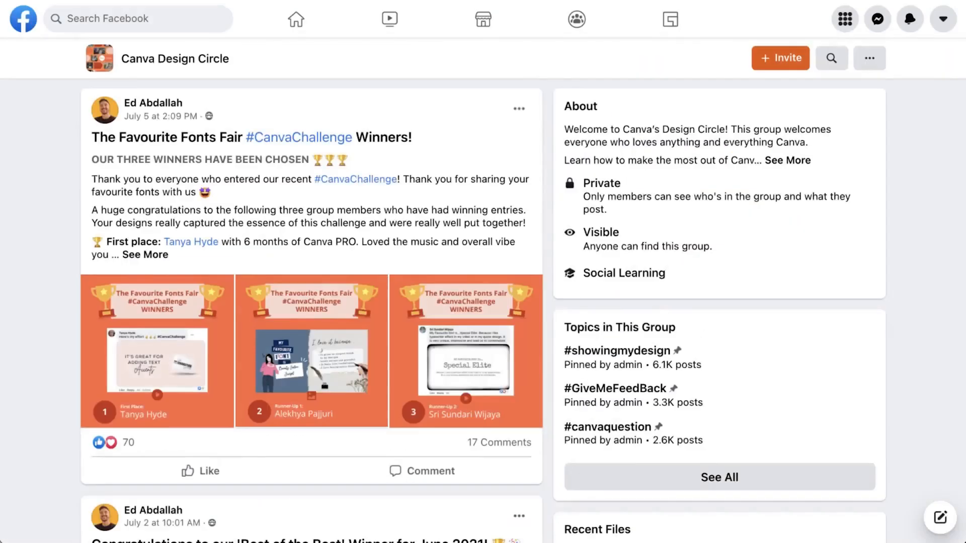
{"action": "scroll", "coordinate": [483, 302], "scroll_direction": "down", "scroll_amount": 12}
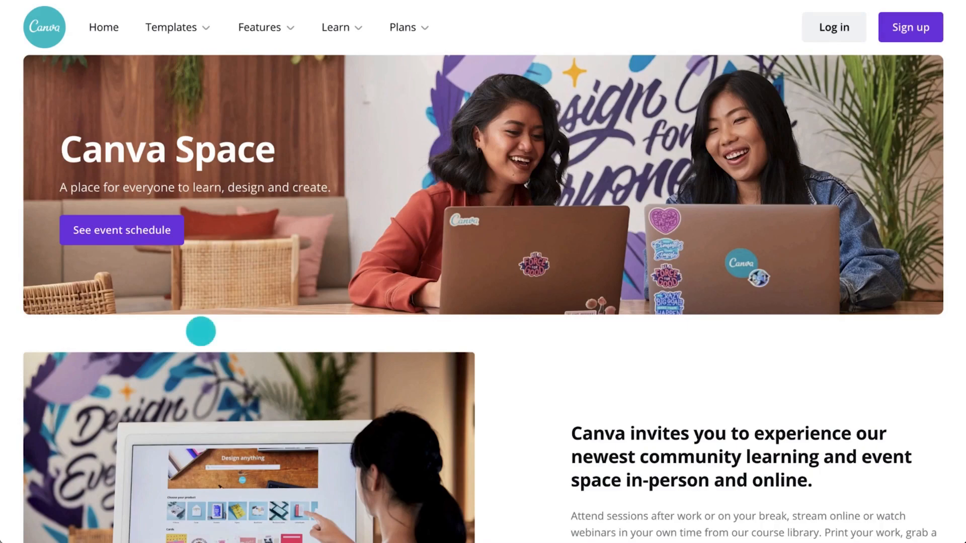
Step: In Canva Space Events, find Recorded Events and play 'Presenting well for any occasion'
{"action": "left_click", "coordinate": [162, 232]}
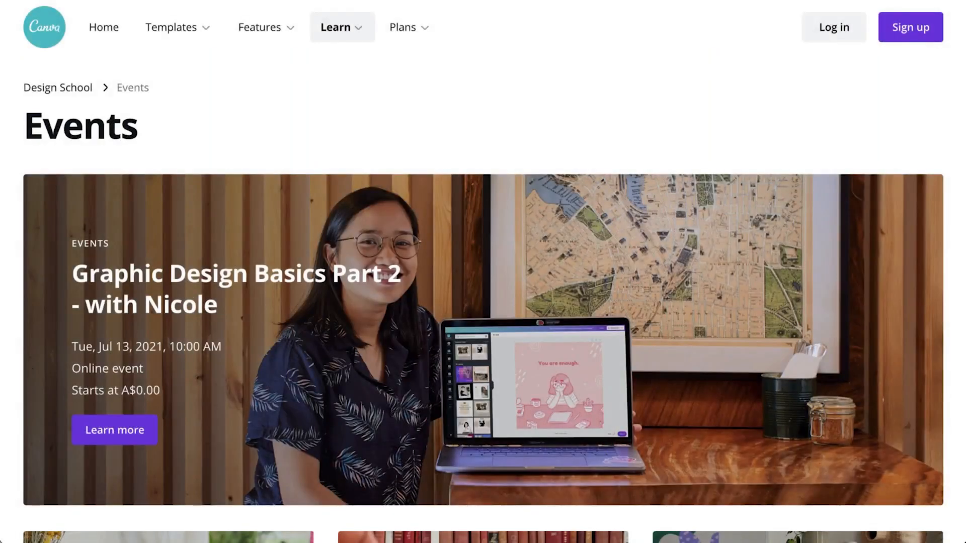
{"action": "scroll", "coordinate": [483, 271], "scroll_direction": "down", "scroll_amount": 6}
{"action": "scroll", "coordinate": [483, 271], "scroll_direction": "down", "scroll_amount": 4}
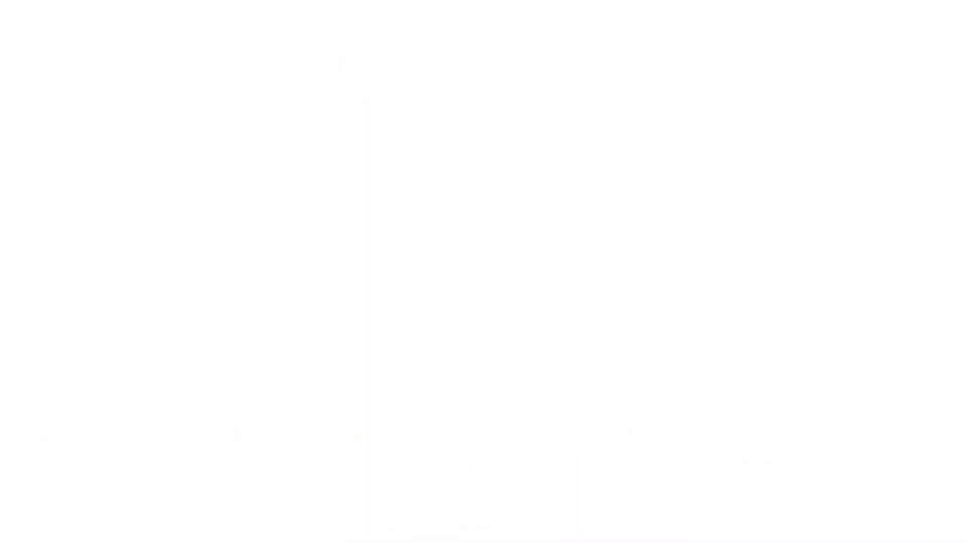
{"action": "scroll", "coordinate": [483, 272], "scroll_direction": "down", "scroll_amount": 6}
{"action": "scroll", "coordinate": [361, 325], "scroll_direction": "down", "scroll_amount": 10}
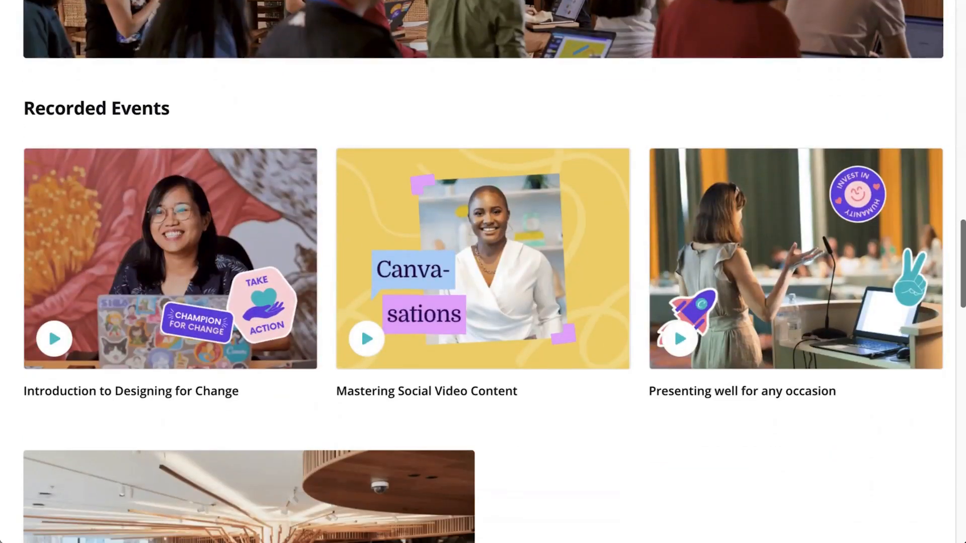
{"action": "left_click", "coordinate": [832, 300]}
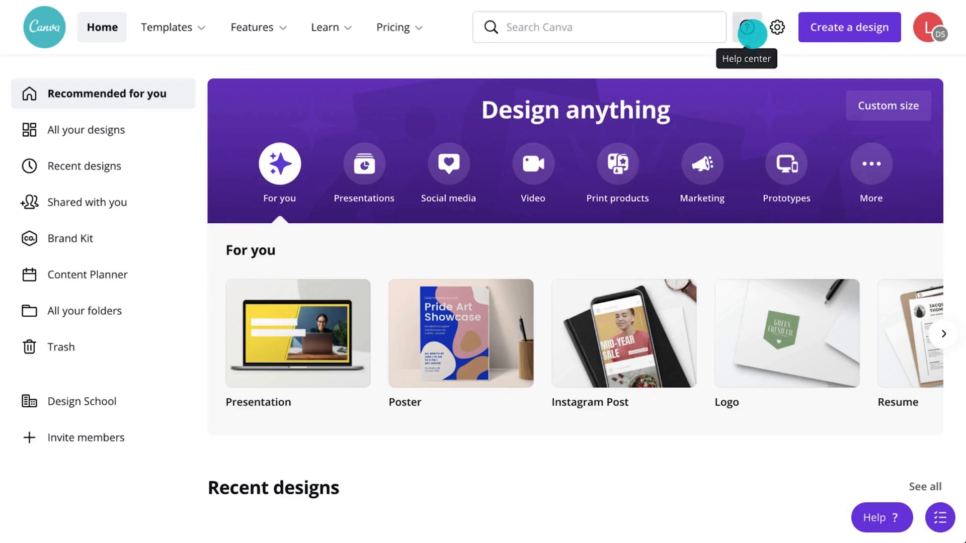
Step: Open the Help Center and choose 'Start diagnosing your problem' at the bottom of the page
{"action": "left_click", "coordinate": [752, 34]}
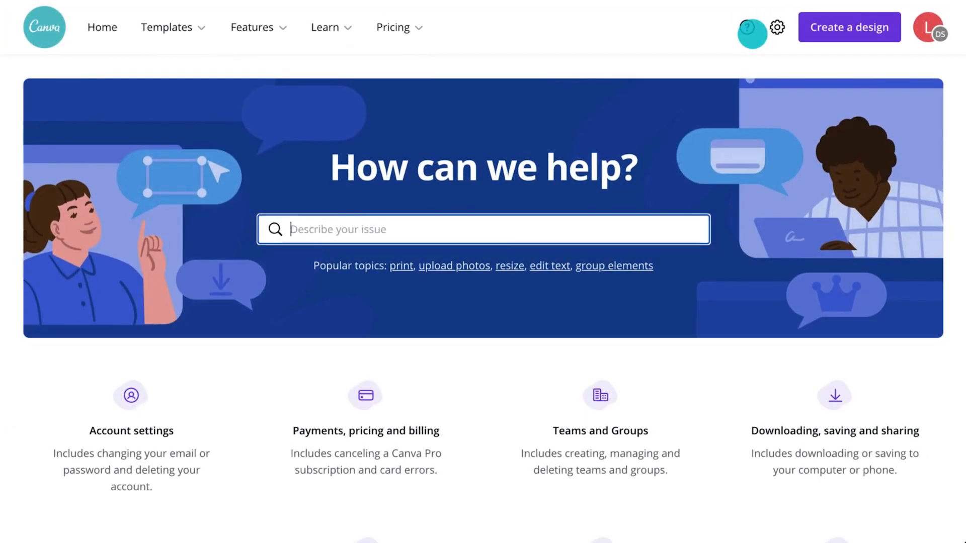
{"action": "scroll", "coordinate": [752, 34], "scroll_direction": "down", "scroll_amount": 15}
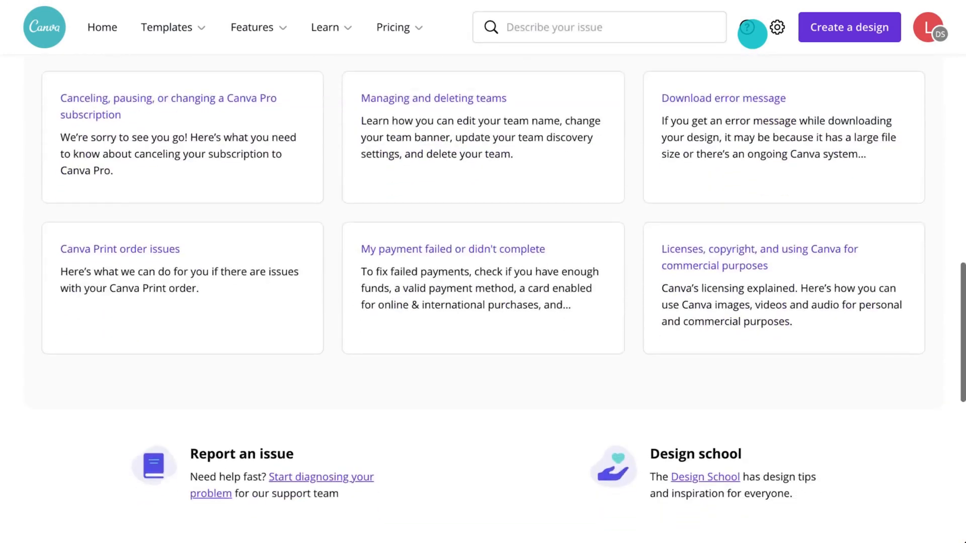
{"action": "scroll", "coordinate": [755, 75], "scroll_direction": "down", "scroll_amount": 1}
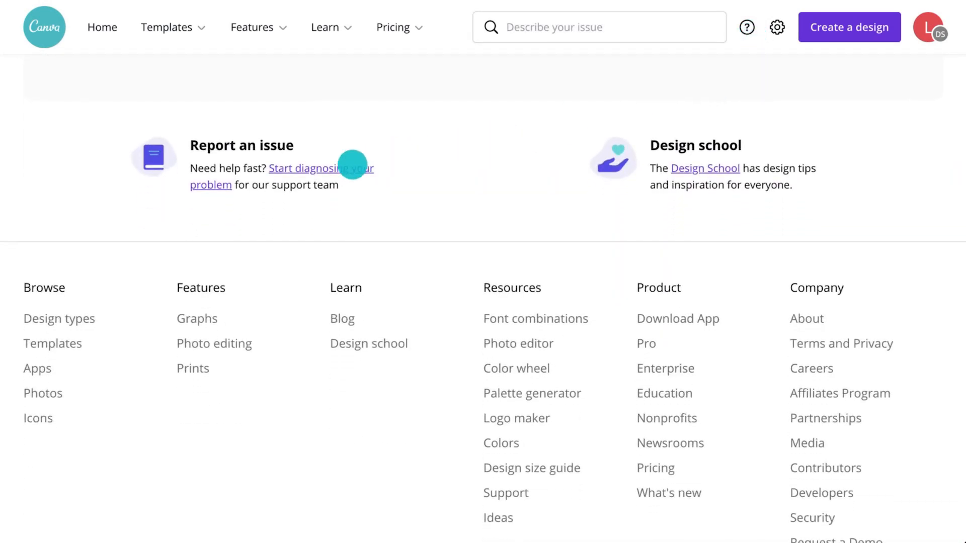
{"action": "left_click", "coordinate": [353, 165]}
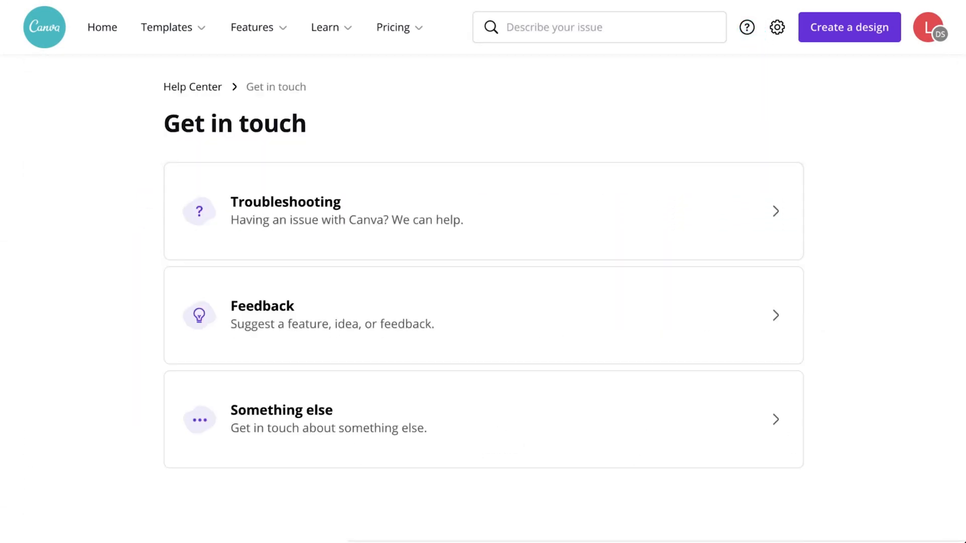